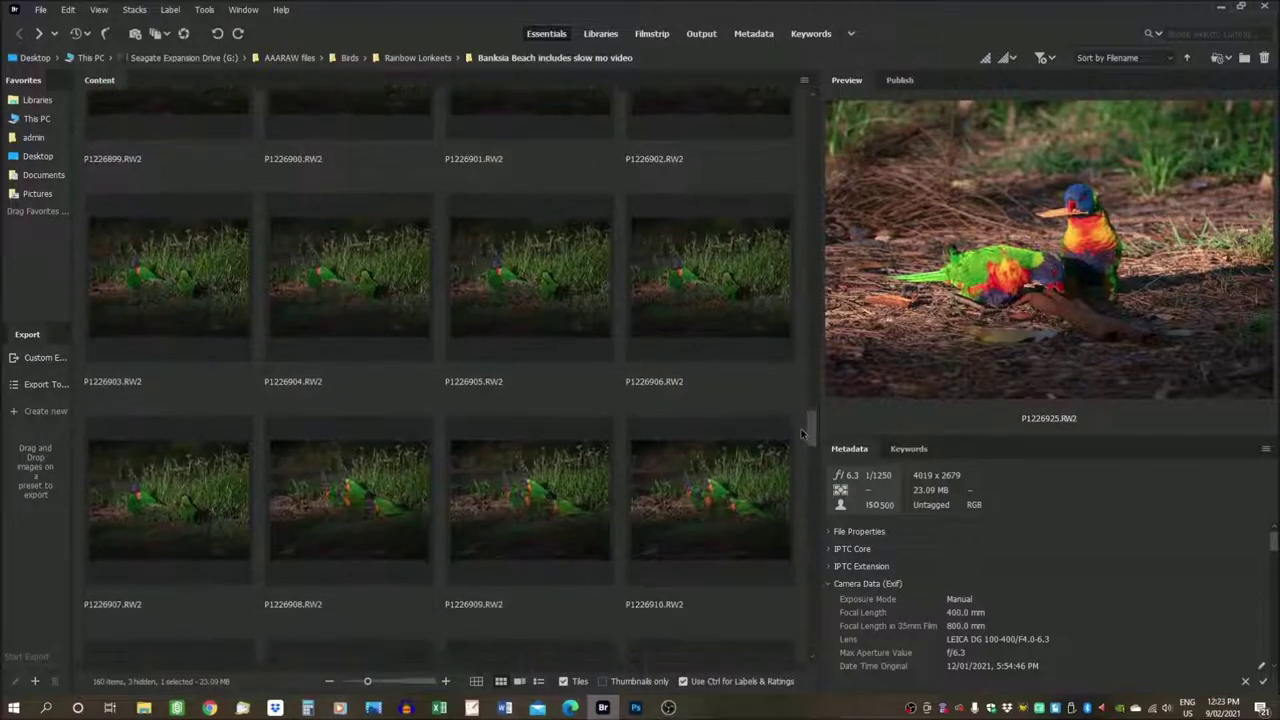
Browse the rainbow lorikeet photos, previewing P1226942, P1226953 and the in-flight sequence P1226961 to P1226963
{"action": "left_click_drag", "start_coordinate": [811, 433], "coordinate": [806, 550]}
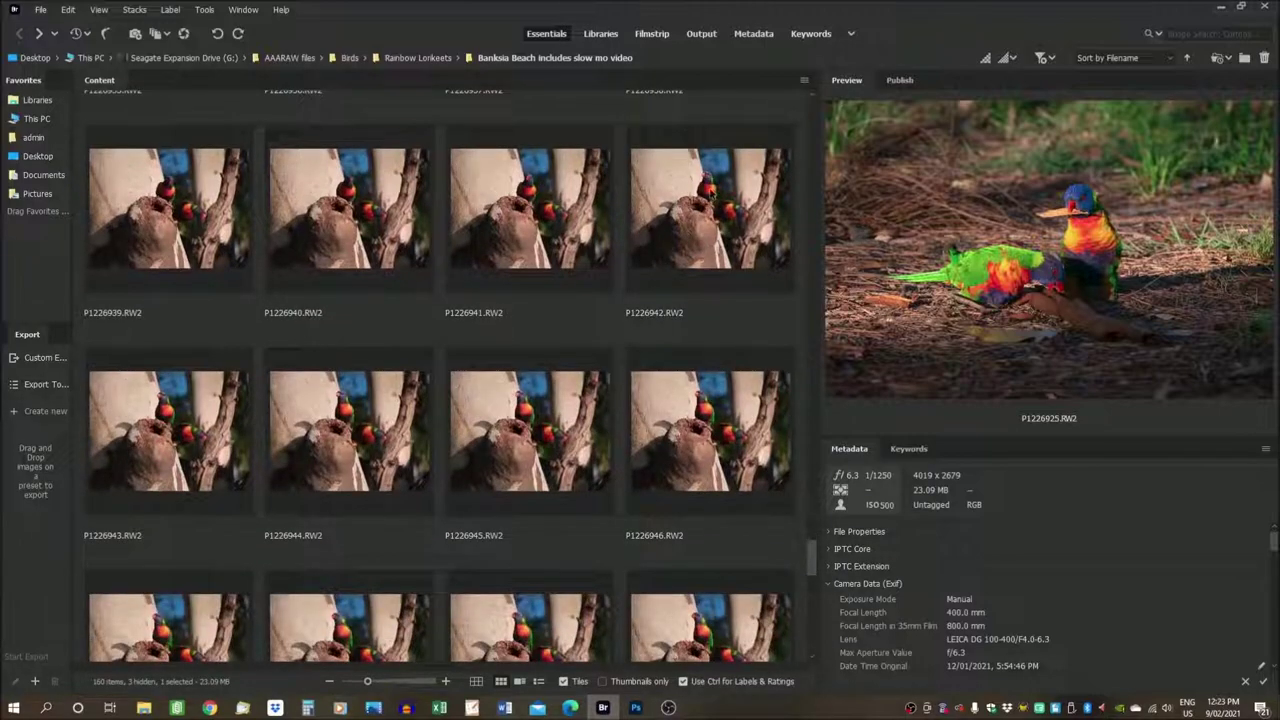
{"action": "left_click", "coordinate": [713, 196]}
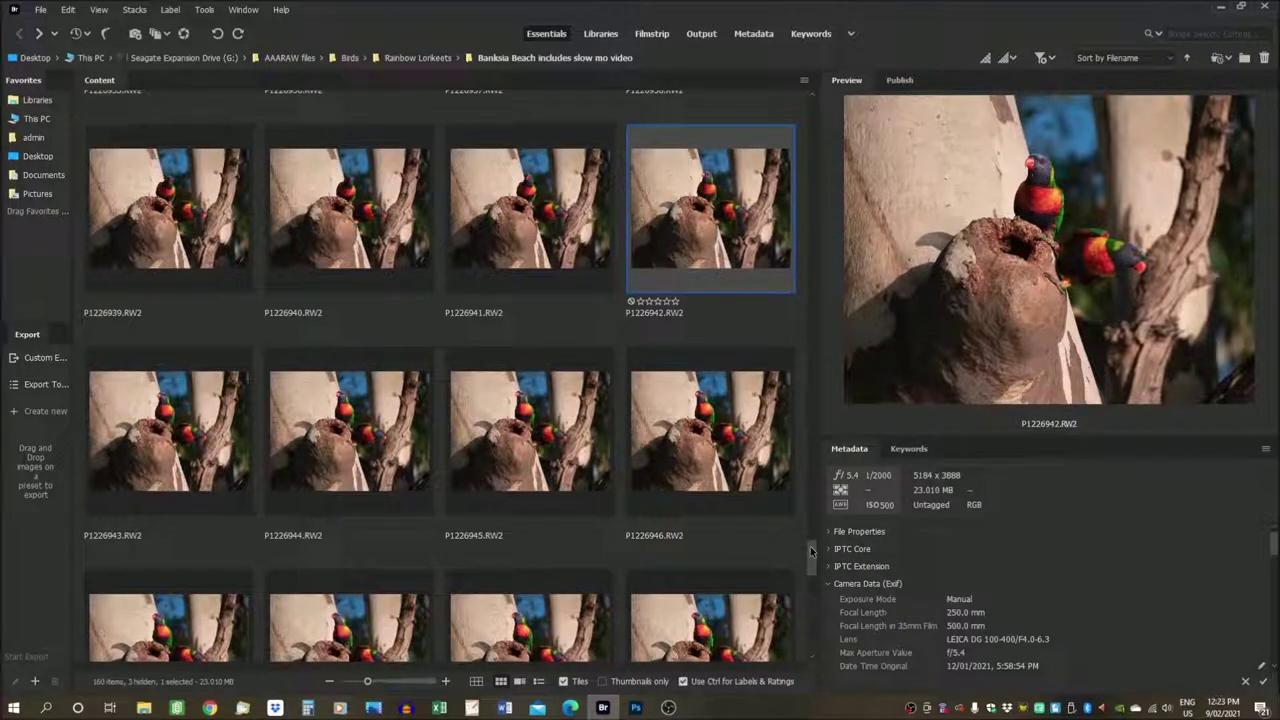
{"action": "left_click_drag", "start_coordinate": [812, 551], "coordinate": [812, 586]}
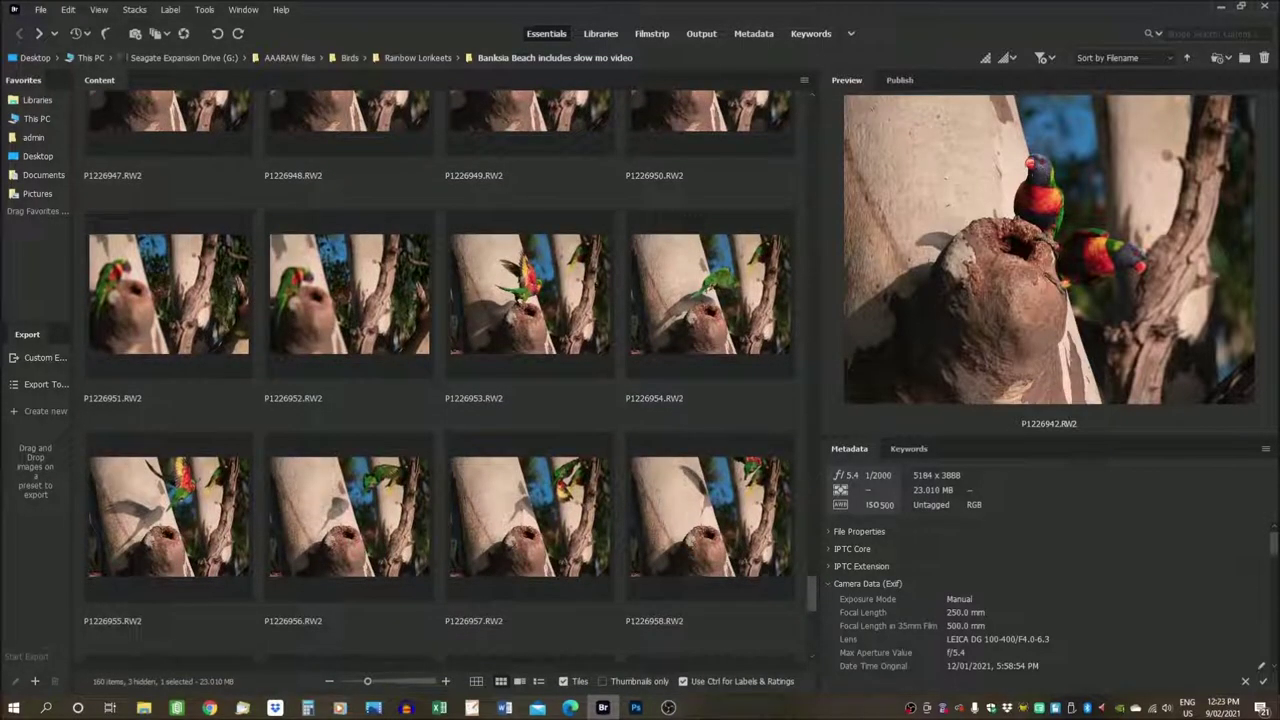
{"action": "left_click", "coordinate": [529, 294]}
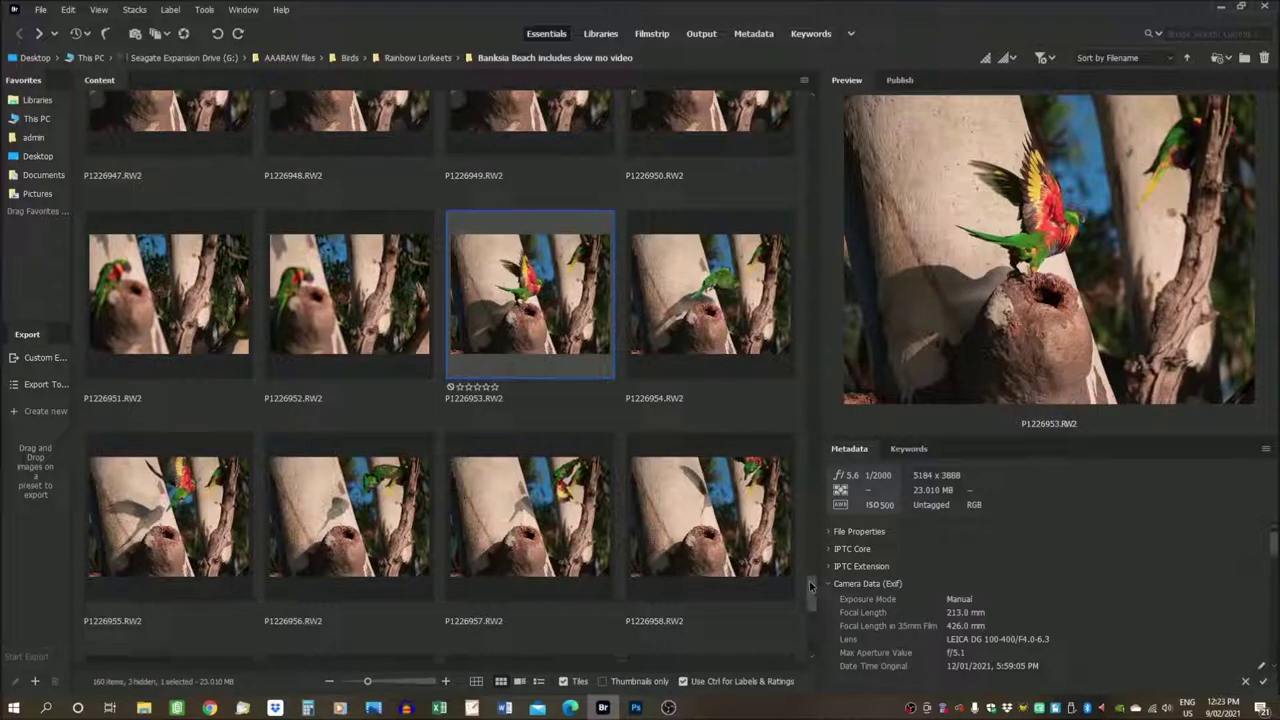
{"action": "left_click_drag", "start_coordinate": [811, 586], "coordinate": [811, 620]}
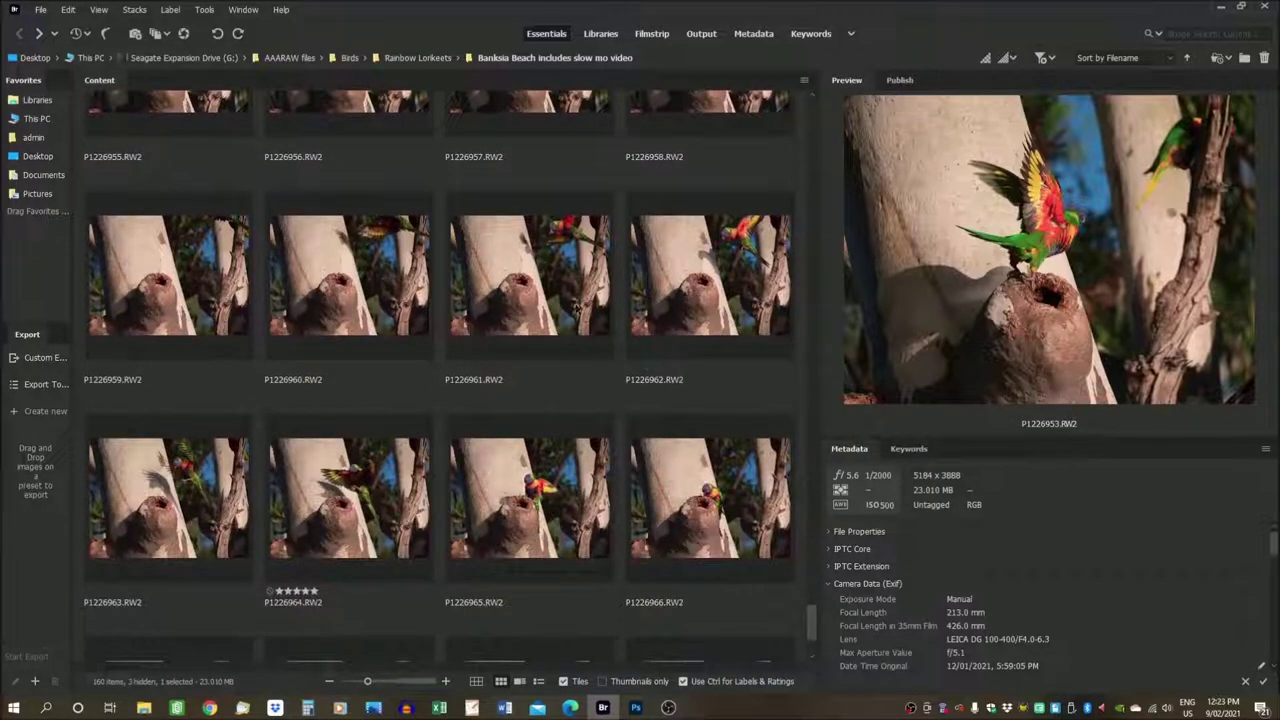
{"action": "left_click", "coordinate": [570, 256]}
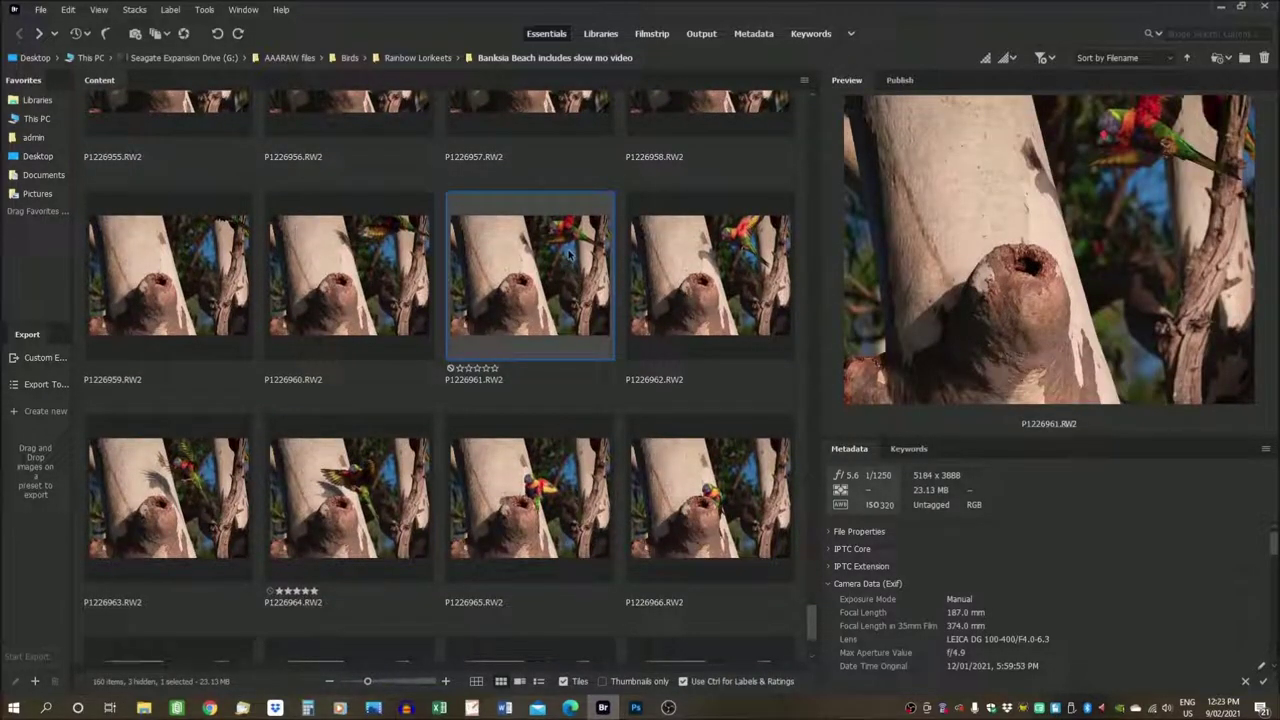
{"action": "key", "text": "Right"}
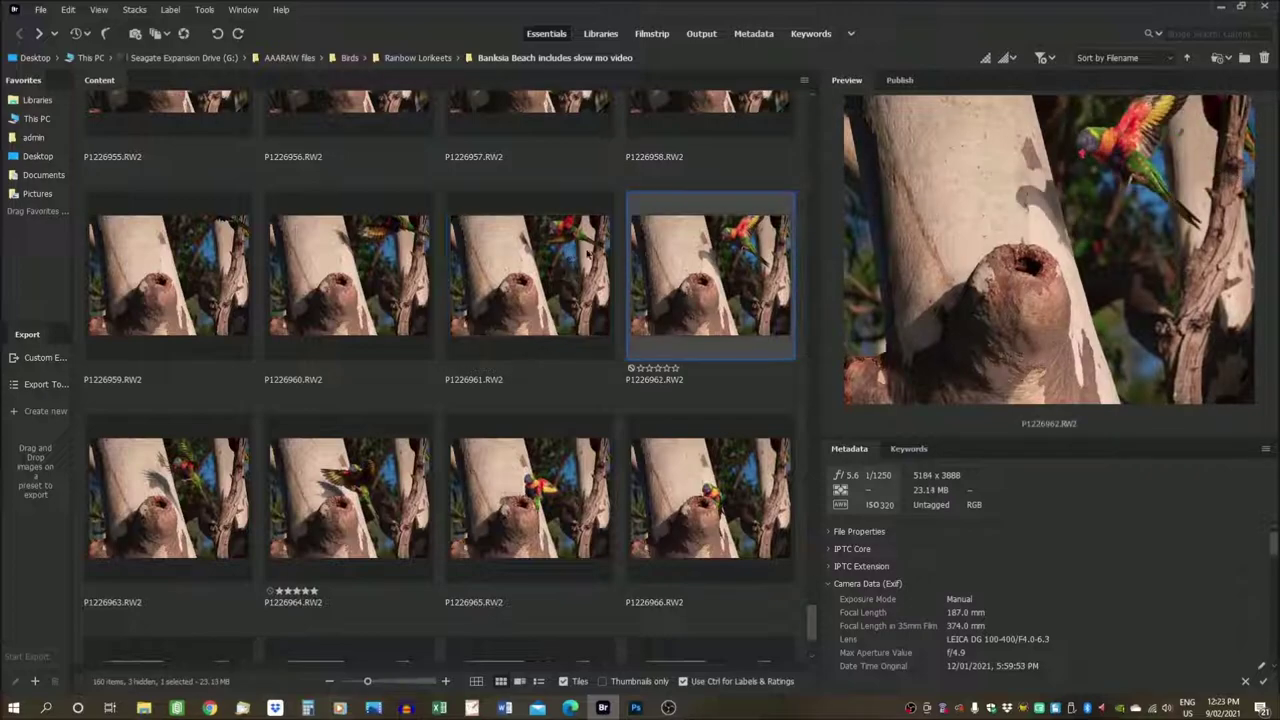
{"action": "key", "text": "Right"}
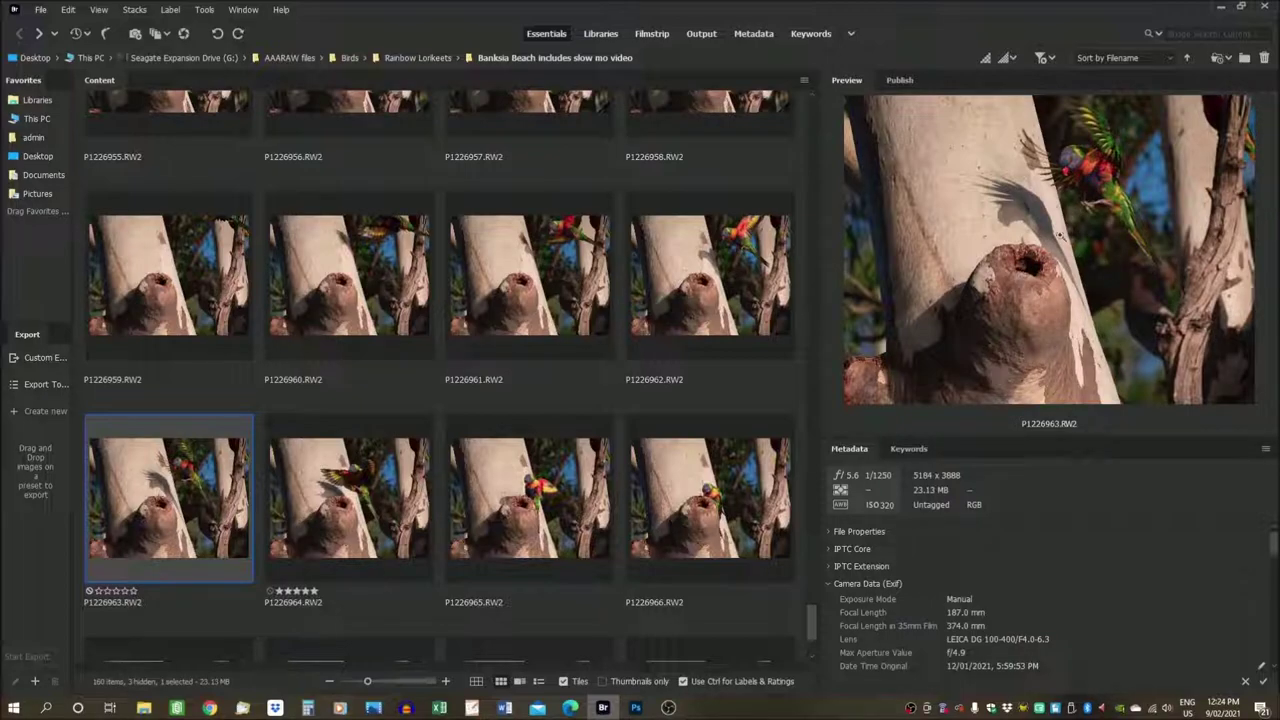
Open the five-star photo P1226964.RW2, with the lorikeet landing at the hollow, in Camera Raw
{"action": "left_click", "coordinate": [340, 490]}
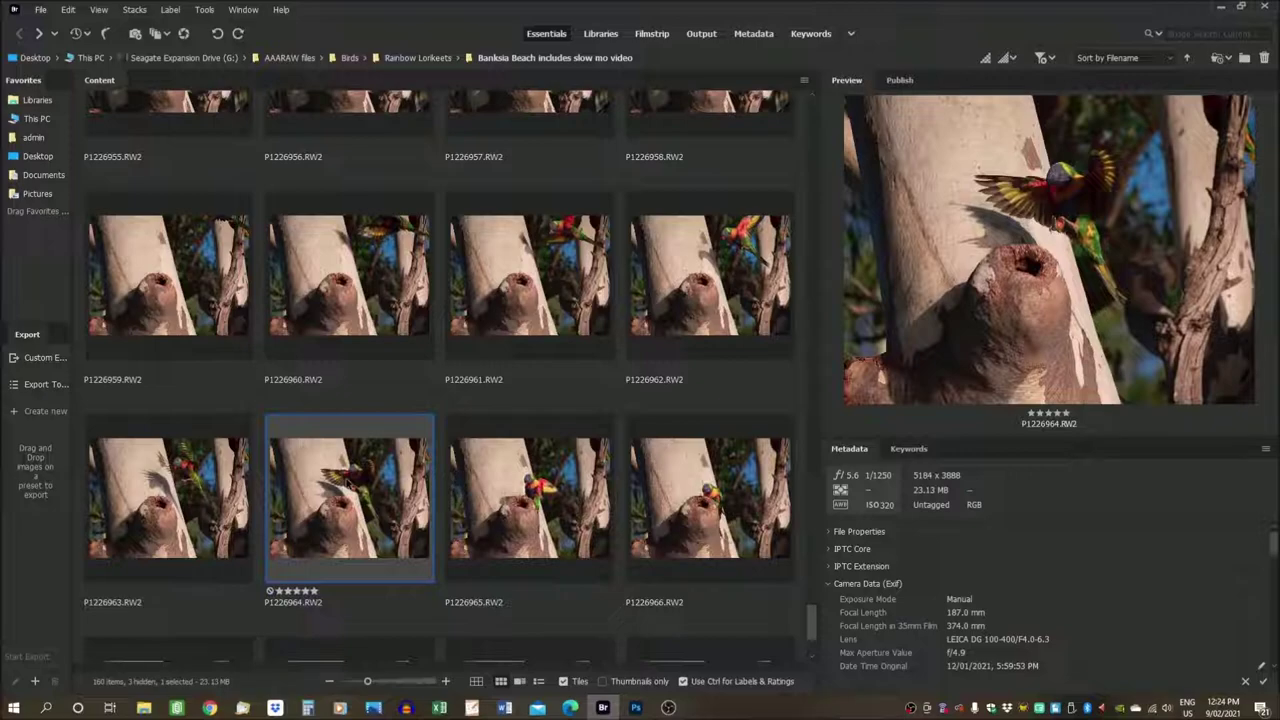
{"action": "double_click", "coordinate": [347, 482]}
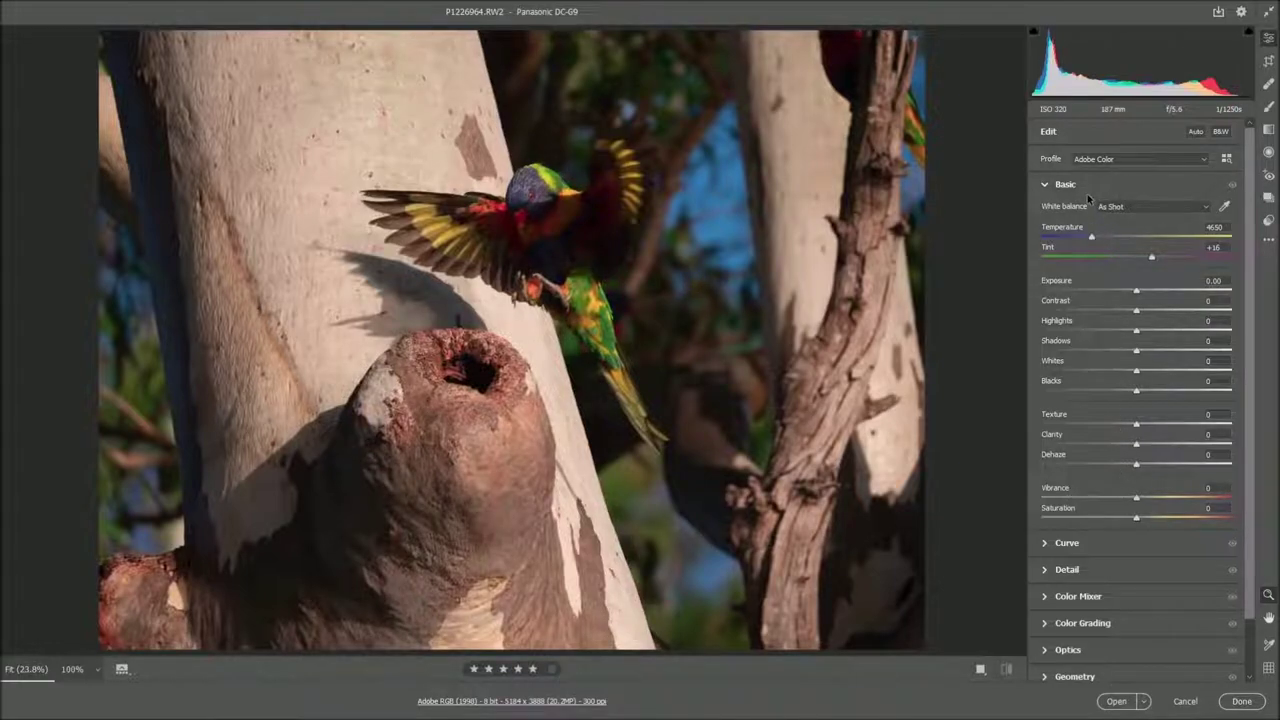
Frame a 2 x 3 / 4 x 6 crop of about 4255 x 2837 px around the lorikeet and tree hollow
{"action": "left_click", "coordinate": [1268, 62]}
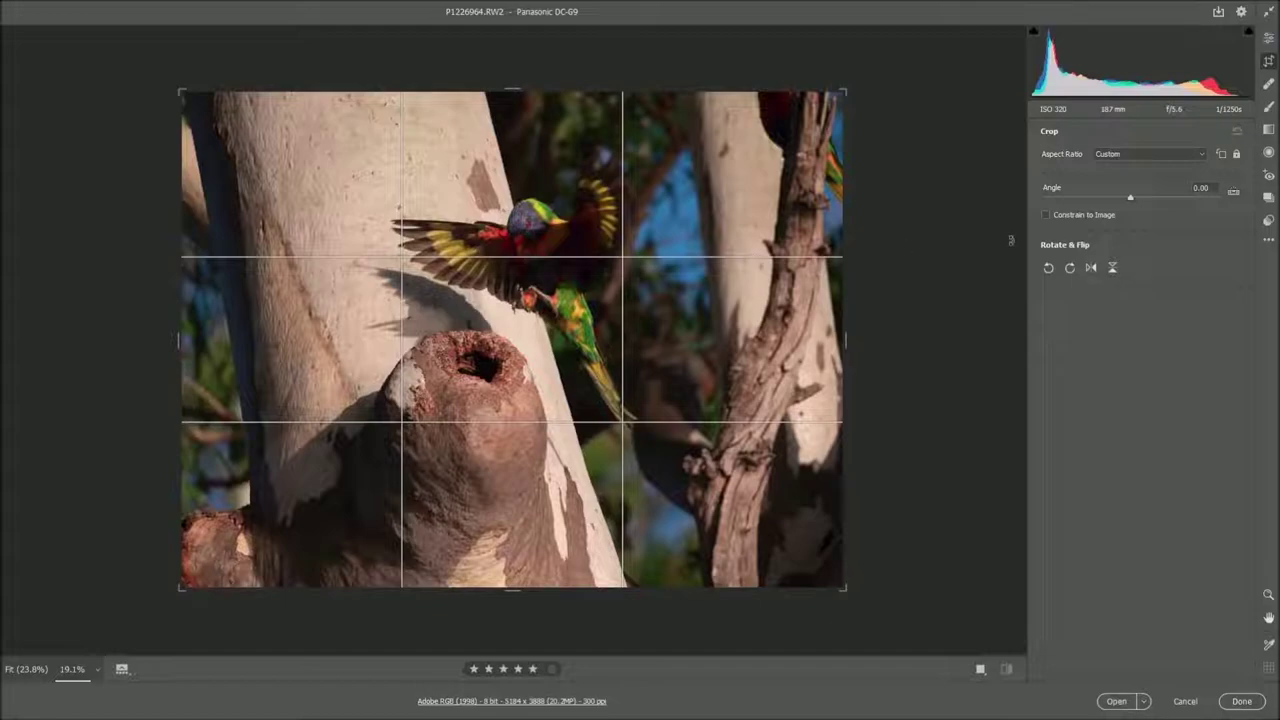
{"action": "left_click", "coordinate": [1203, 155]}
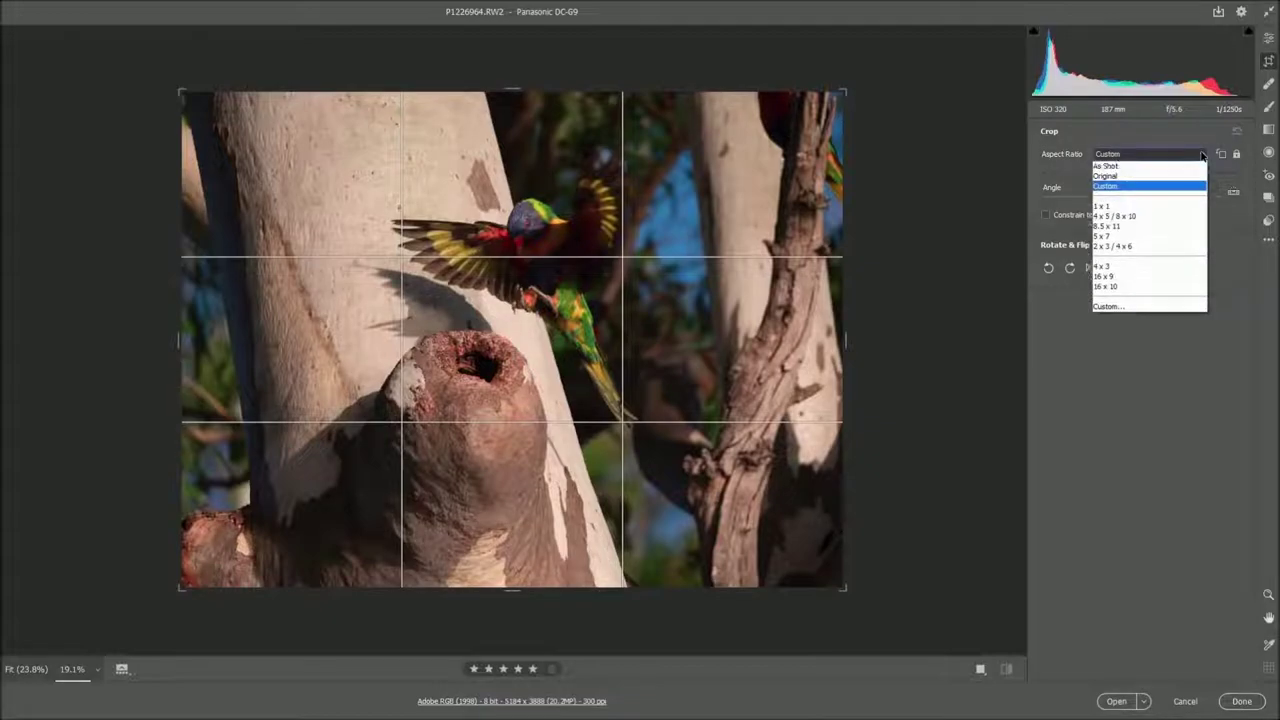
{"action": "left_click", "coordinate": [1112, 246]}
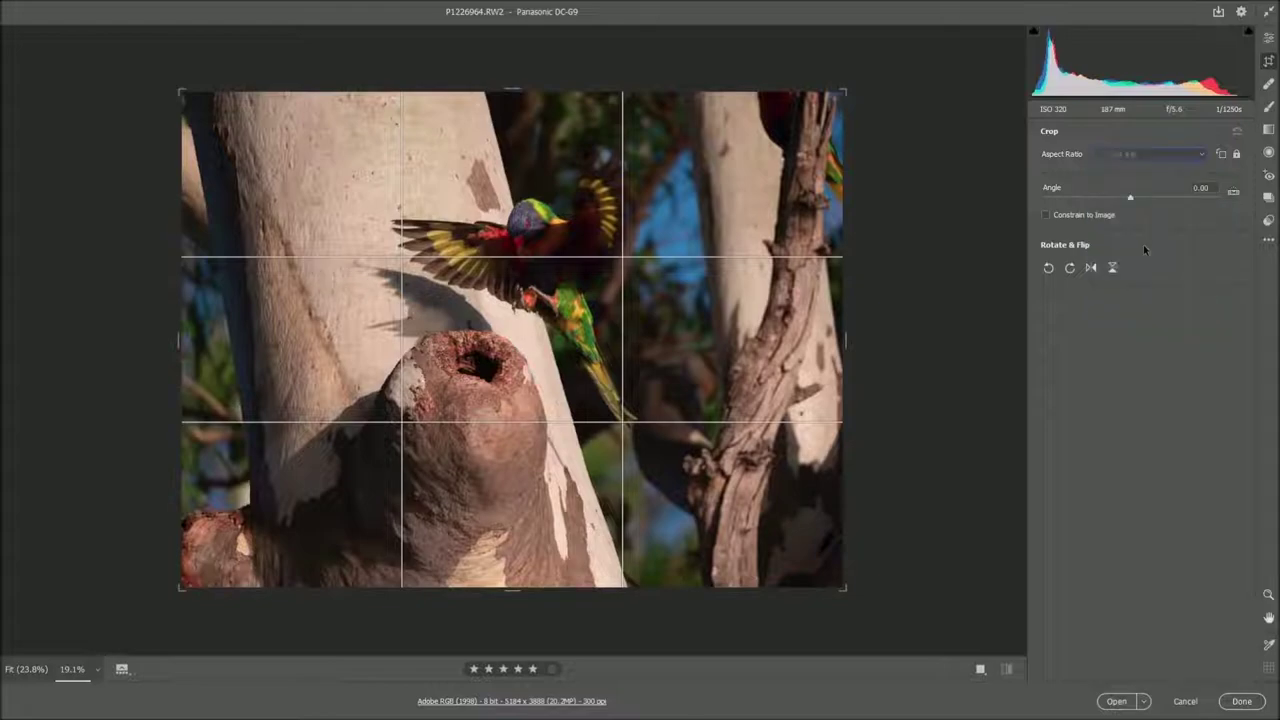
{"action": "left_click_drag", "start_coordinate": [183, 563], "coordinate": [205, 539]}
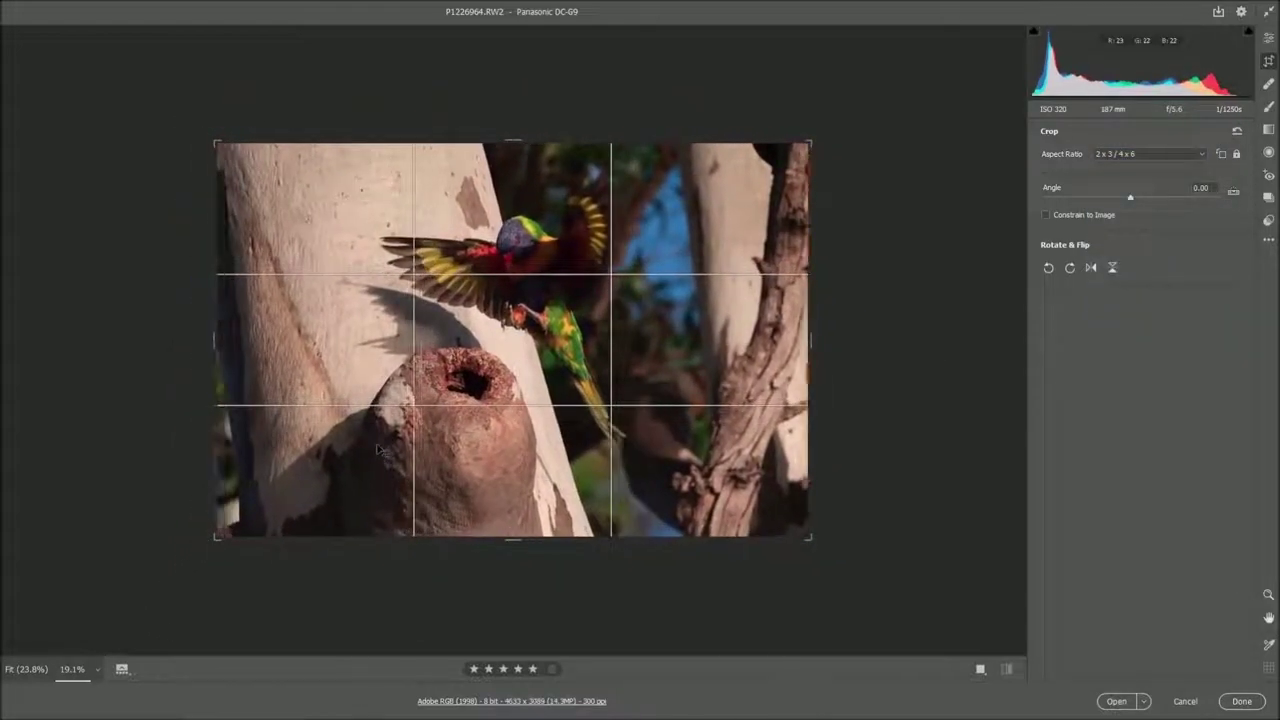
{"action": "left_click_drag", "start_coordinate": [378, 449], "coordinate": [406, 443]}
{"action": "left_click_drag", "start_coordinate": [809, 538], "coordinate": [797, 524]}
{"action": "mouse_move", "coordinate": [519, 430]}
{"action": "left_mouse_down"}
{"action": "mouse_move", "coordinate": [500, 445]}
{"action": "mouse_move", "coordinate": [509, 423]}
{"action": "mouse_move", "coordinate": [523, 434]}
{"action": "mouse_move", "coordinate": [509, 439]}
{"action": "left_mouse_up"}
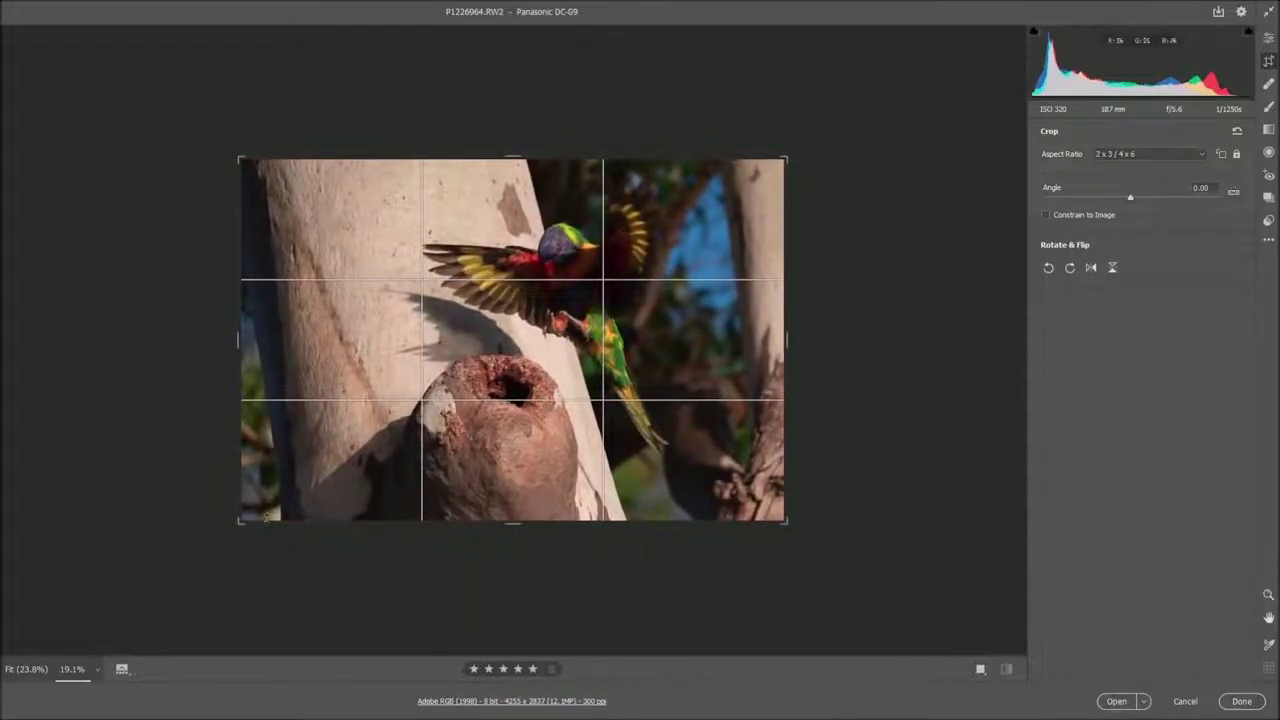
{"action": "left_click_drag", "start_coordinate": [405, 460], "coordinate": [400, 457]}
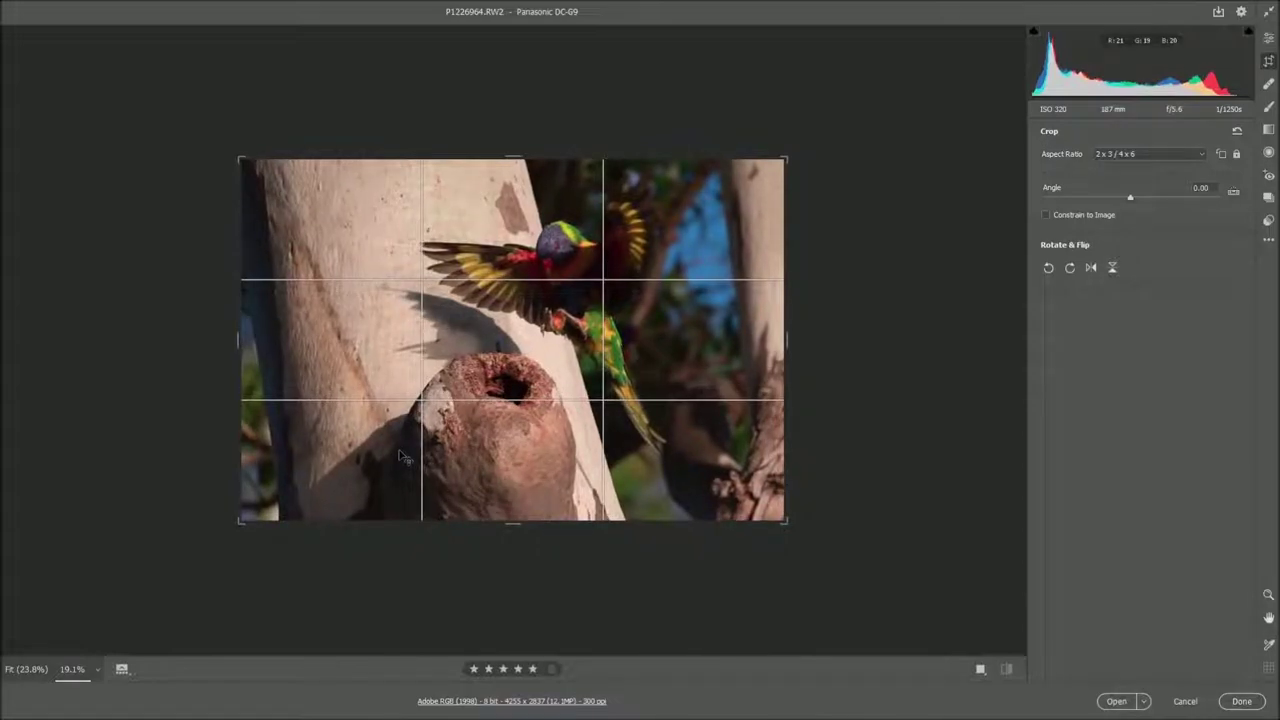
Change the crop ratio to 16 x 9, resize the frame to about 4494 x 2528 px around the lorikeet and apply it
{"action": "left_click", "coordinate": [1204, 155]}
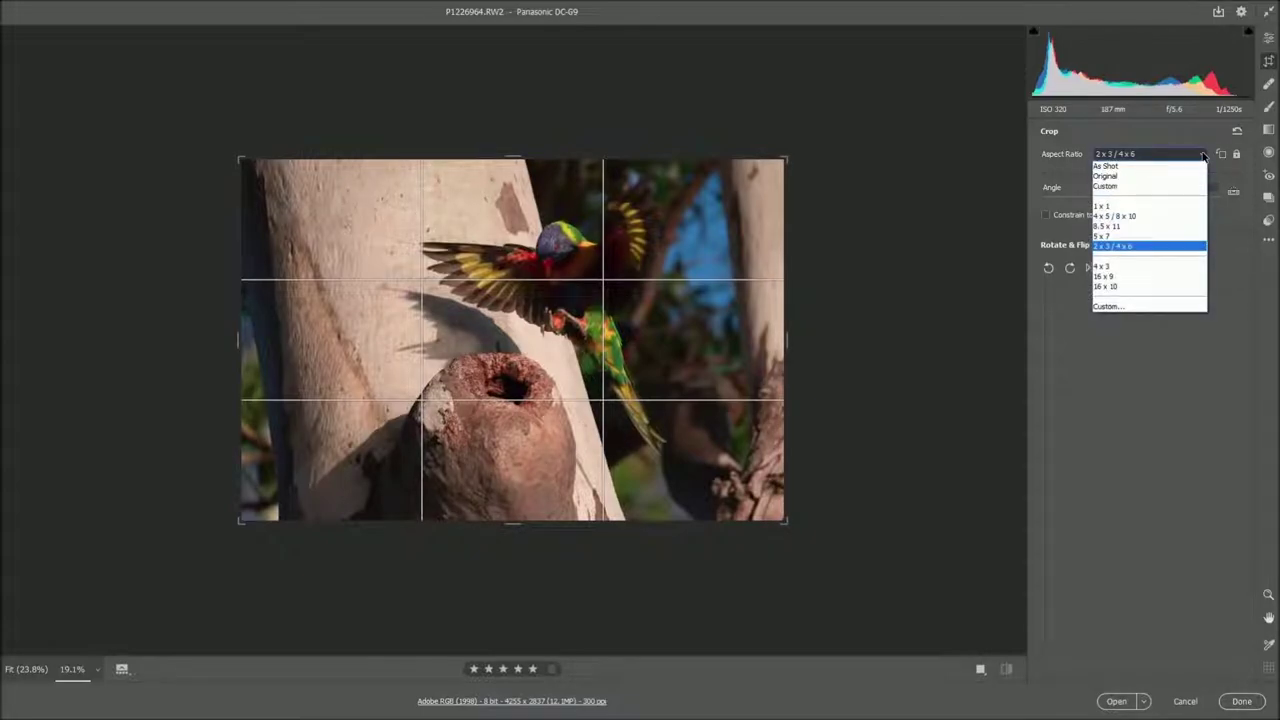
{"action": "left_click", "coordinate": [1138, 277]}
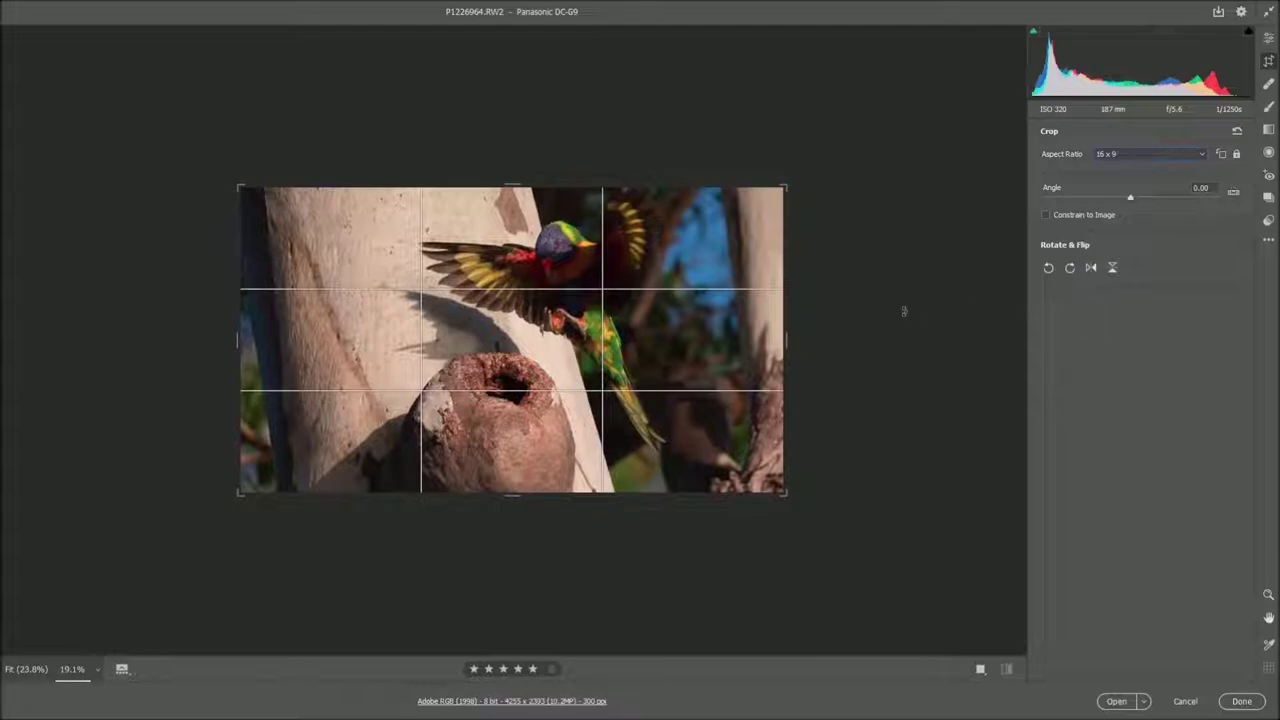
{"action": "left_click_drag", "start_coordinate": [785, 186], "coordinate": [800, 175]}
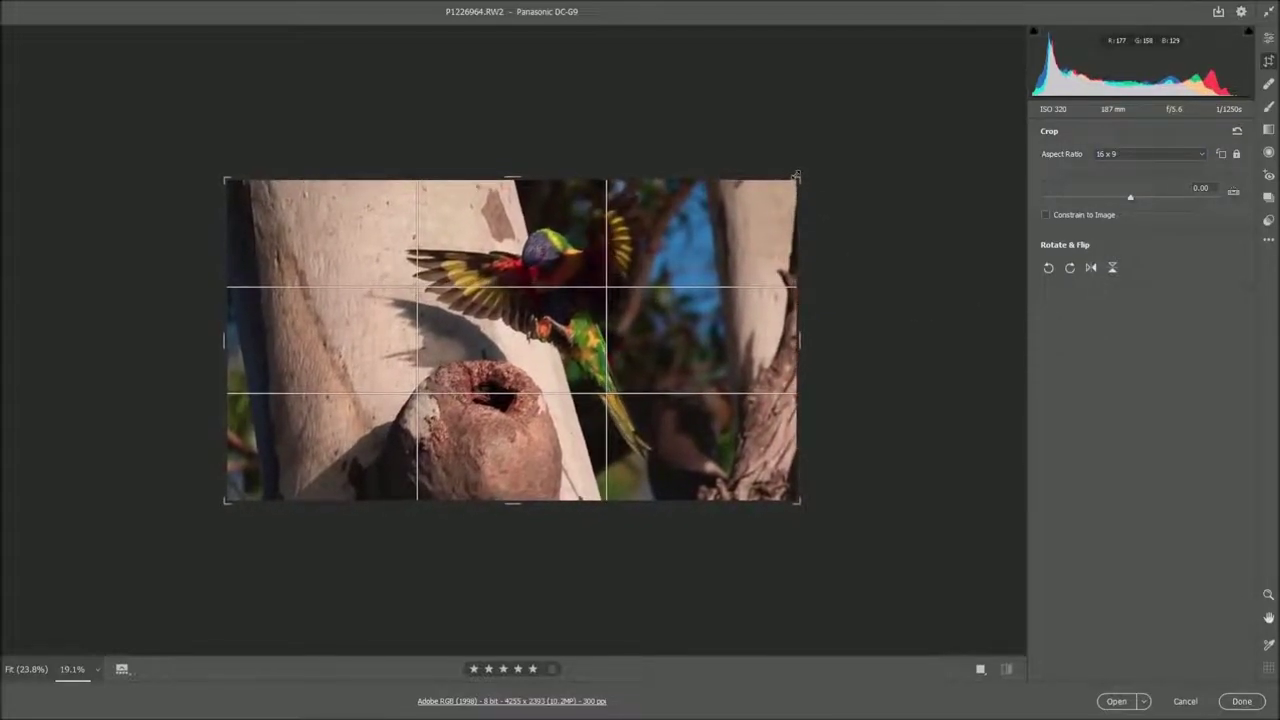
{"action": "left_click_drag", "start_coordinate": [228, 498], "coordinate": [214, 507]}
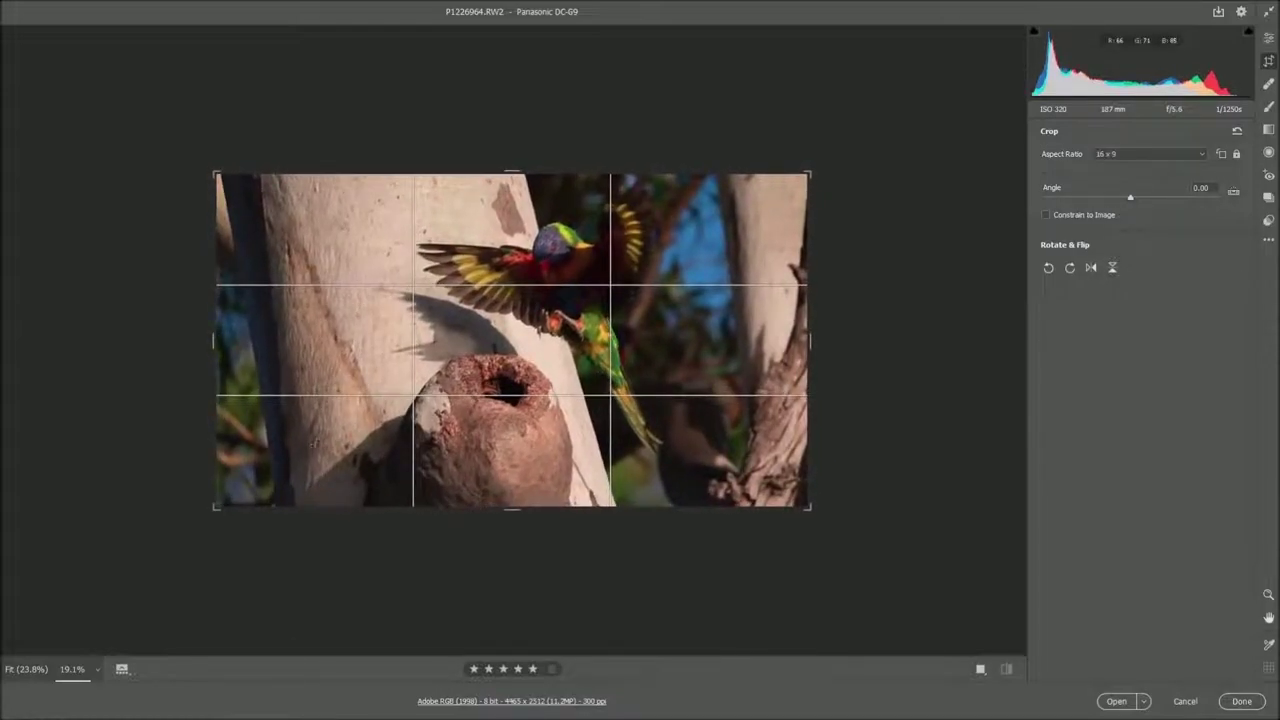
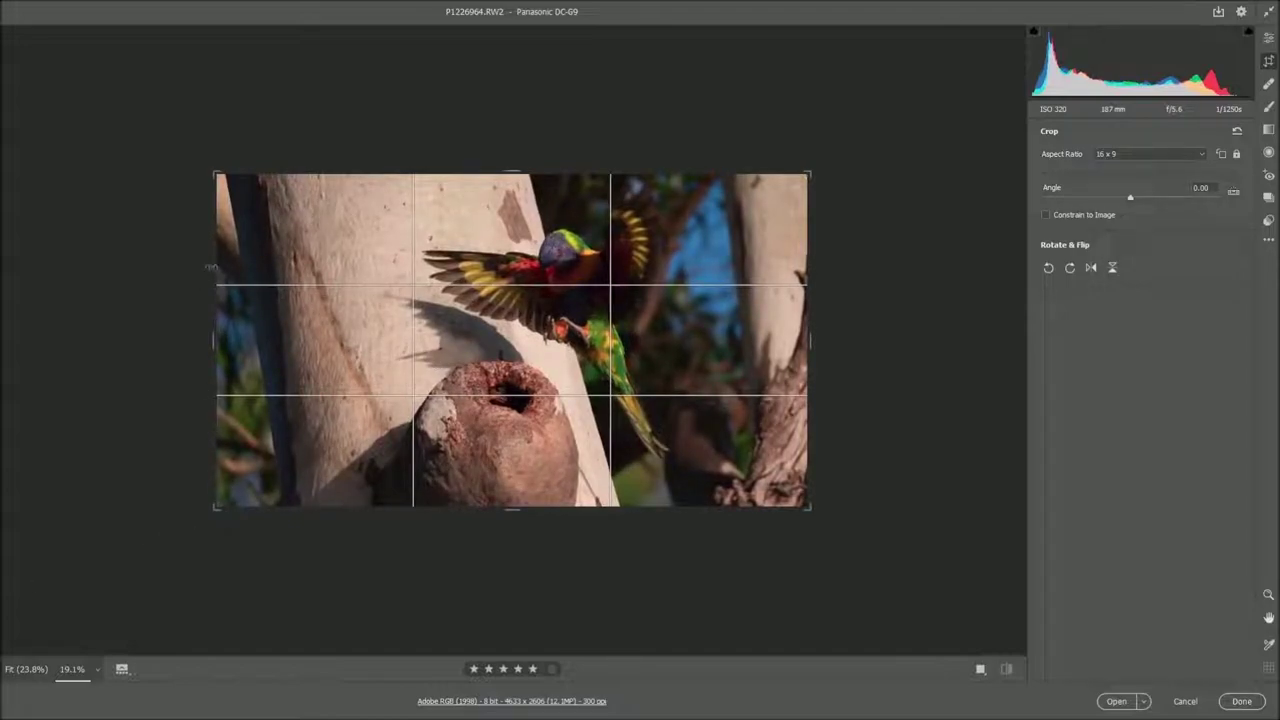
{"action": "left_click_drag", "start_coordinate": [212, 171], "coordinate": [213, 170]}
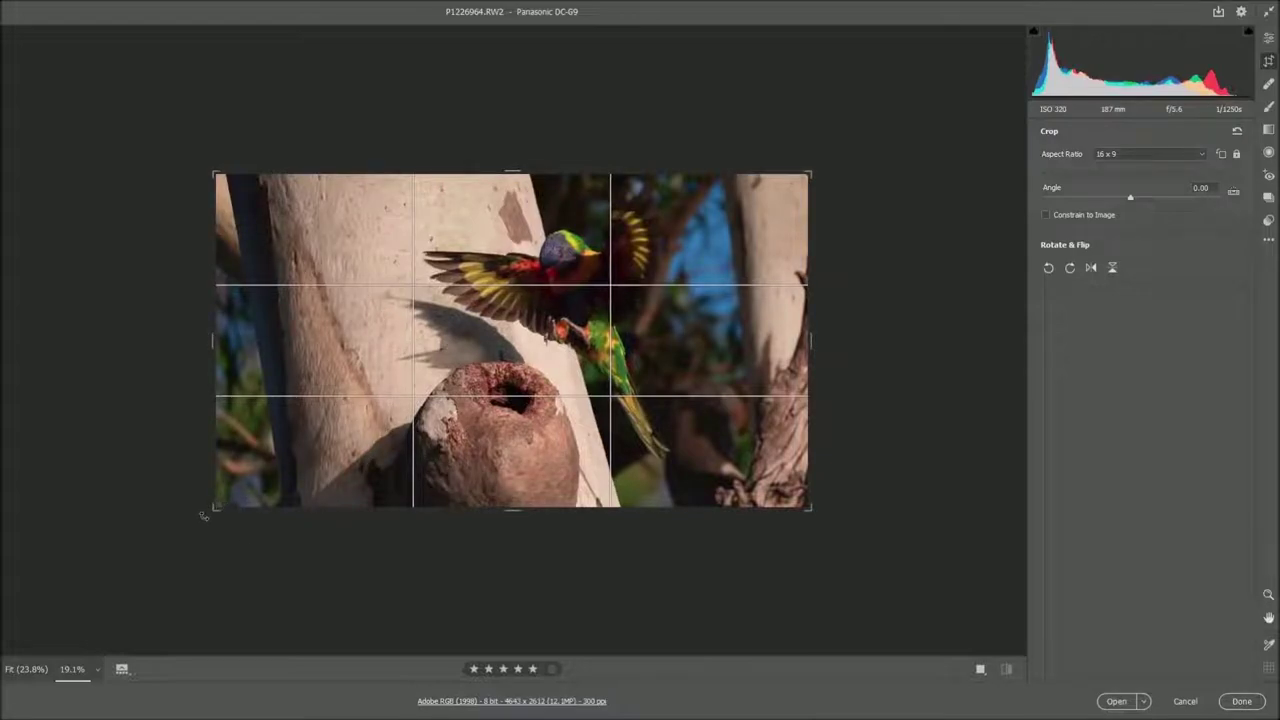
{"action": "left_click_drag", "start_coordinate": [216, 508], "coordinate": [235, 497]}
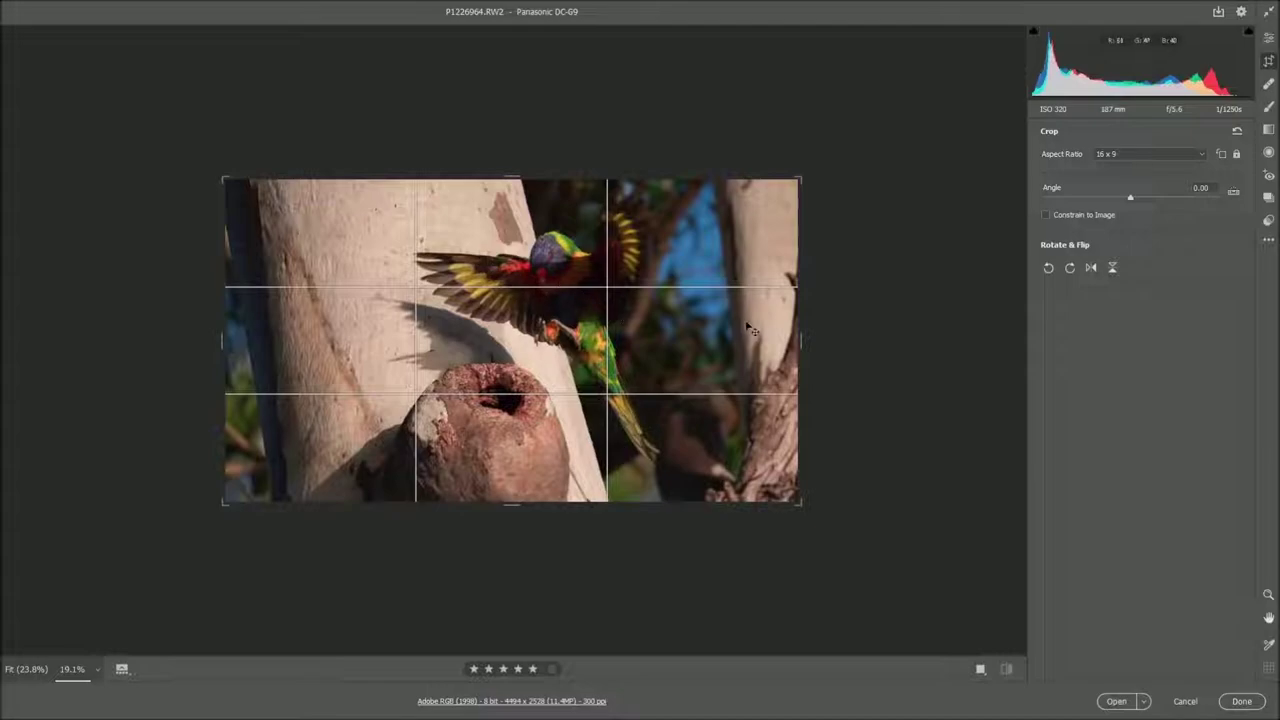
{"action": "key", "text": "Return"}
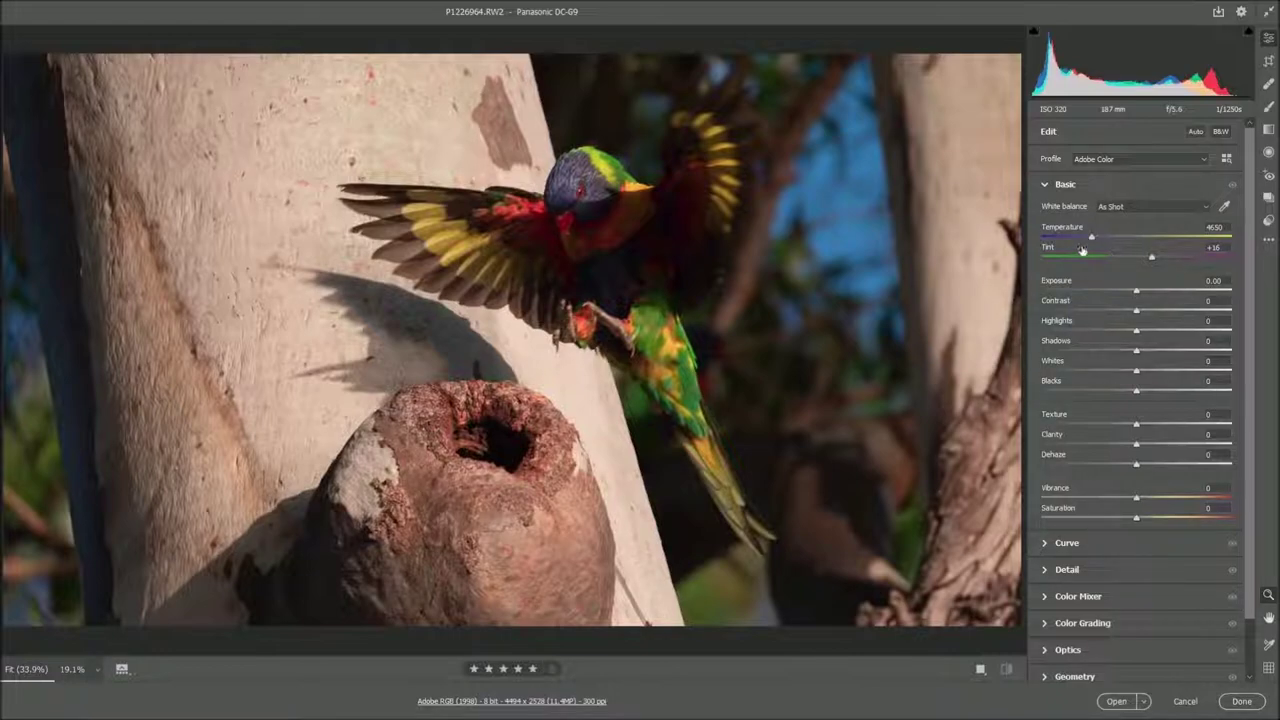
Brighten the cropped photo by setting Exposure to +0.65
{"action": "left_click", "coordinate": [1136, 293]}
{"action": "key", "text": "Down"}
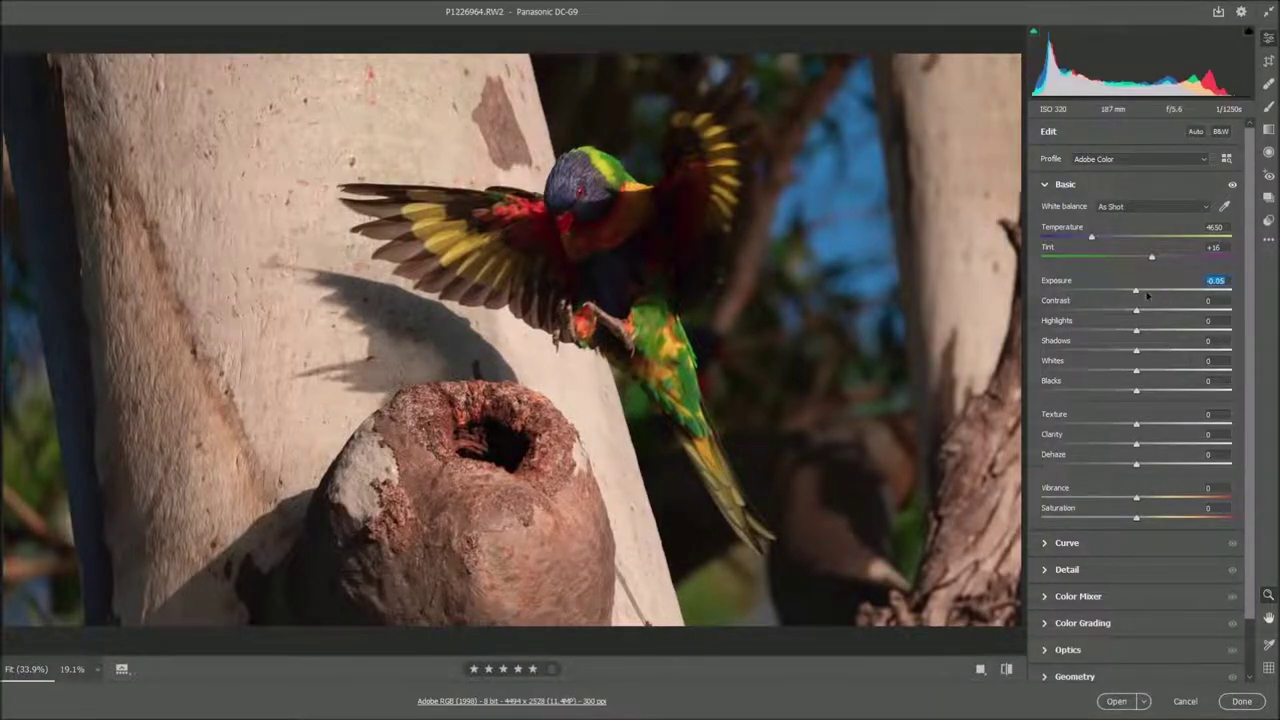
{"action": "left_click_drag", "start_coordinate": [1135, 291], "coordinate": [1146, 293]}
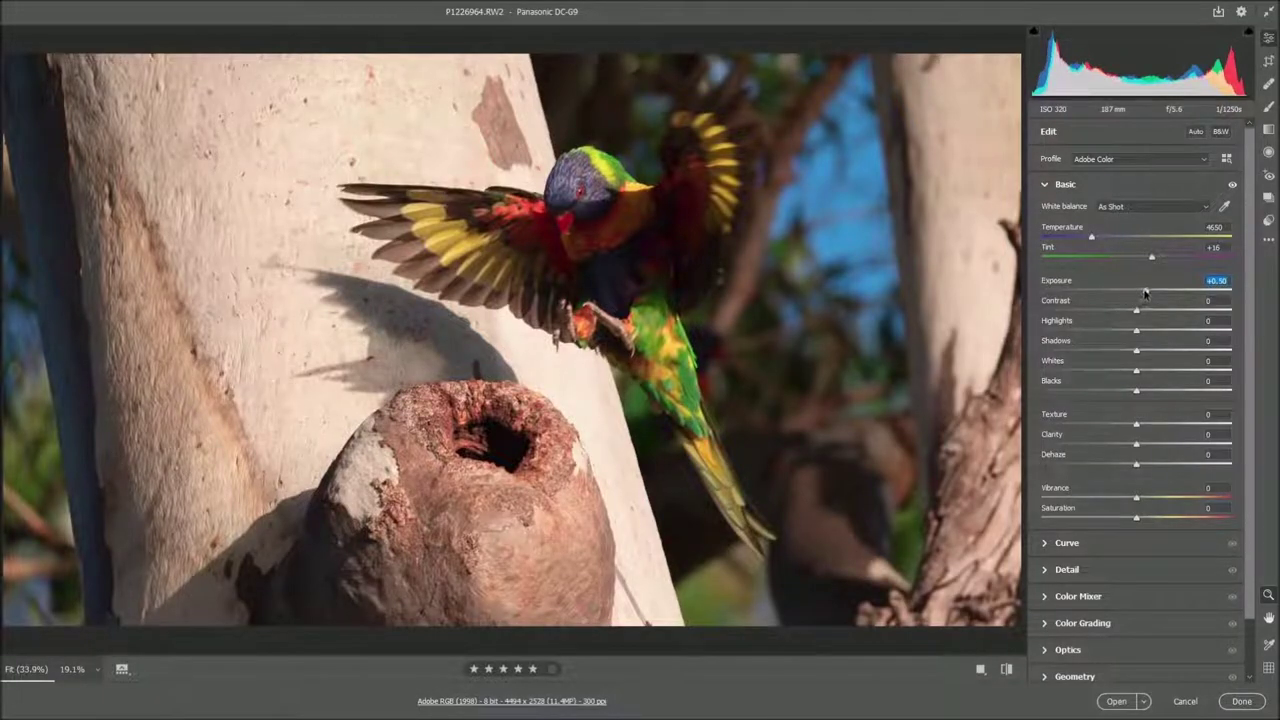
{"action": "left_click_drag", "start_coordinate": [1145, 293], "coordinate": [1149, 293]}
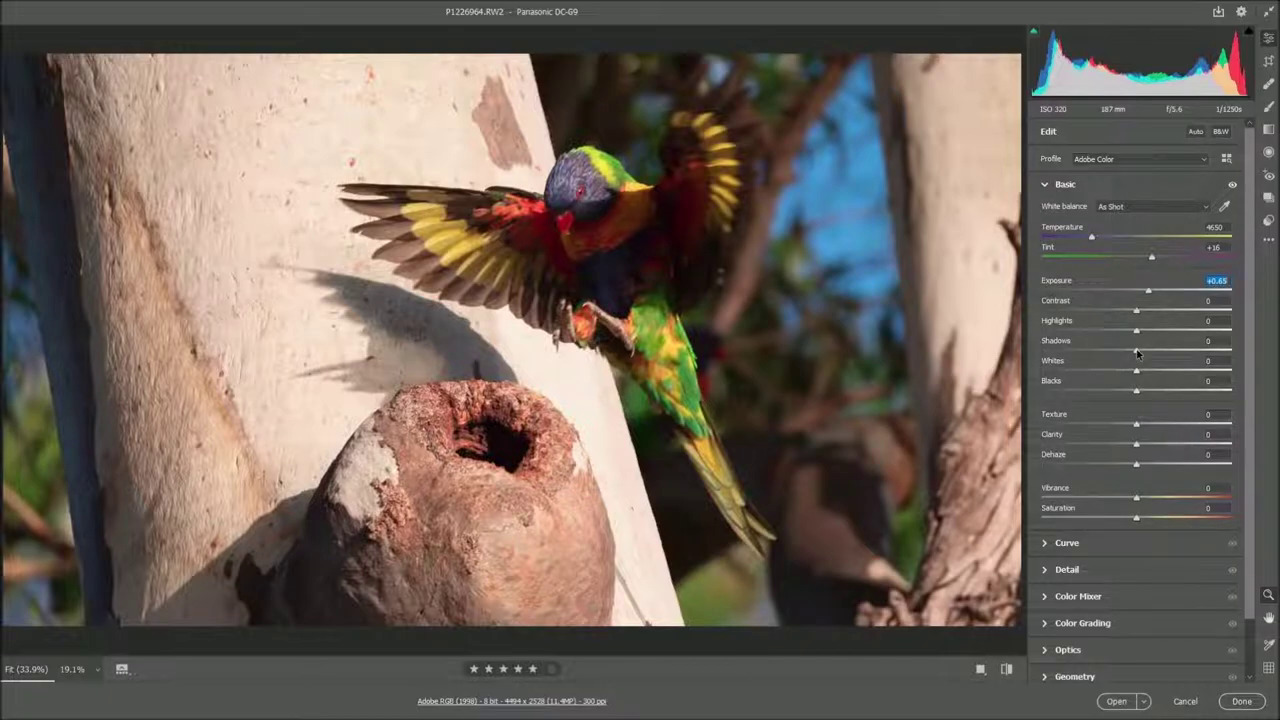
Set Shadows to +54 to lift the dark areas of the lorikeet's plumage, trying the maximum of +100 along the way
{"action": "left_click_drag", "start_coordinate": [1136, 352], "coordinate": [1165, 353]}
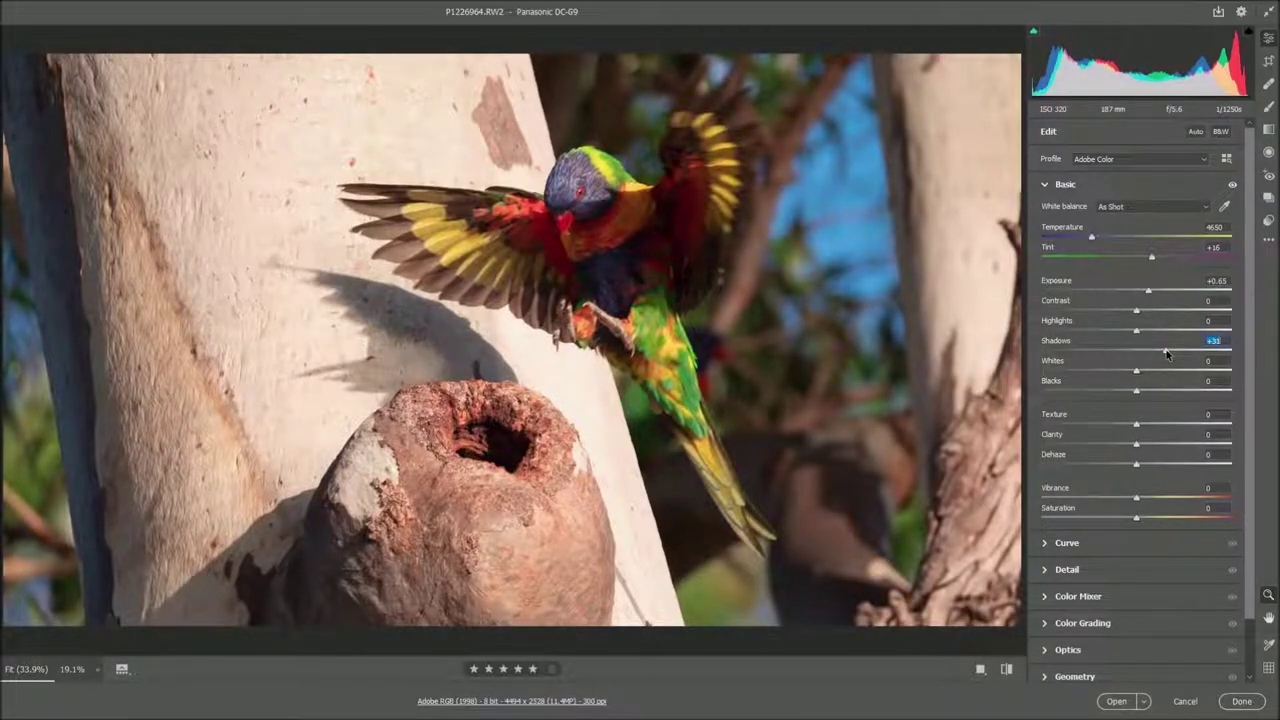
{"action": "left_click_drag", "start_coordinate": [1166, 352], "coordinate": [1167, 352]}
{"action": "mouse_move", "coordinate": [1168, 353]}
{"action": "left_mouse_down"}
{"action": "mouse_move", "coordinate": [1144, 354]}
{"action": "mouse_move", "coordinate": [1187, 354]}
{"action": "left_mouse_up"}
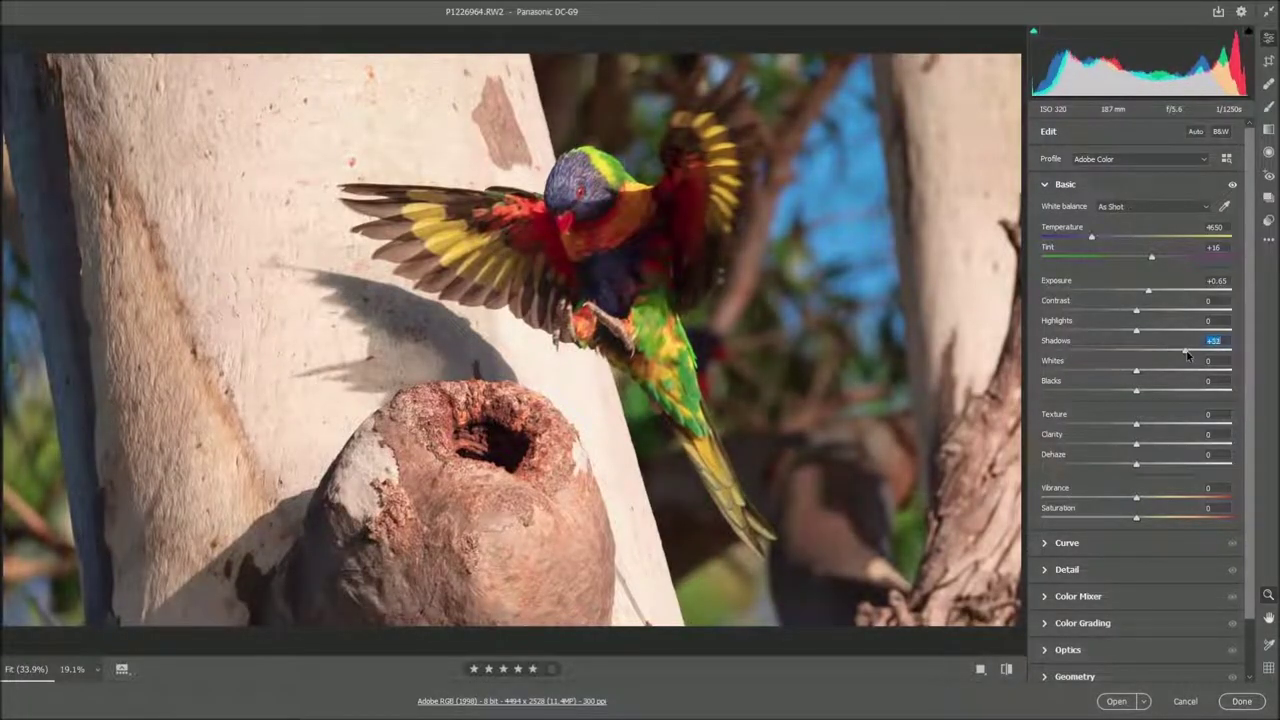
{"action": "left_click_drag", "start_coordinate": [1188, 355], "coordinate": [1185, 352]}
{"action": "left_click_drag", "start_coordinate": [1187, 354], "coordinate": [1265, 350]}
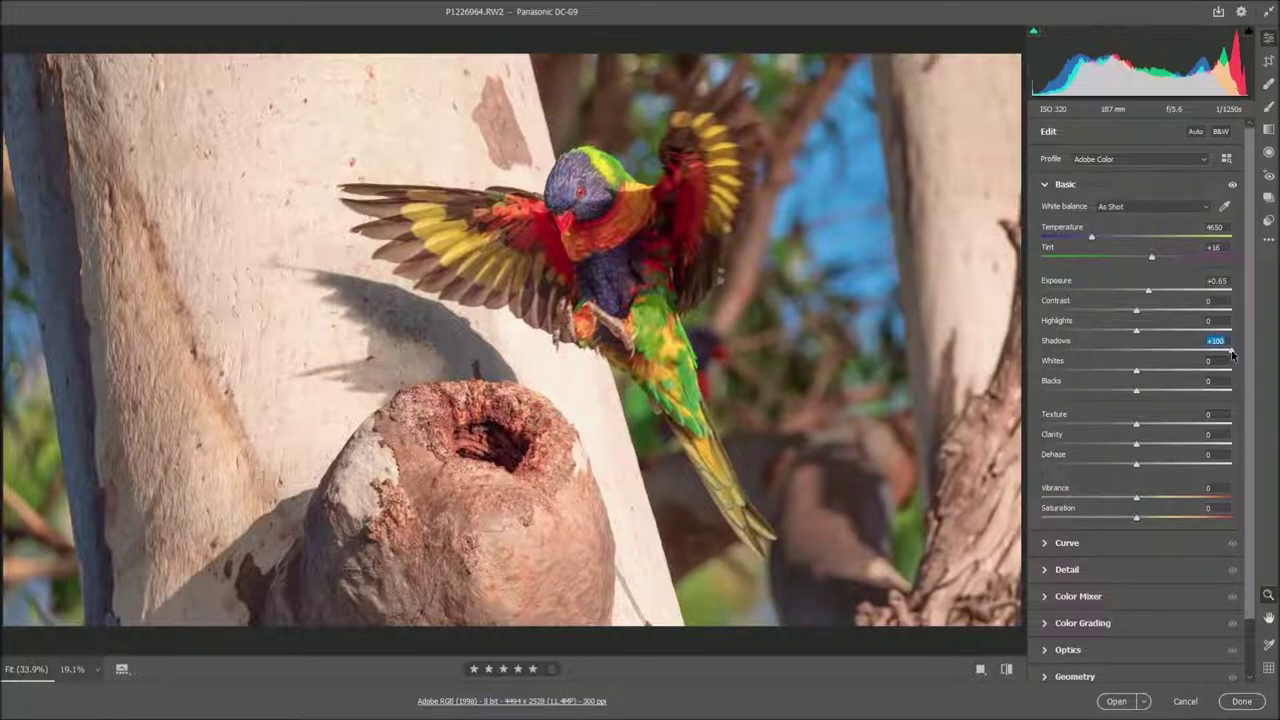
{"action": "left_click_drag", "start_coordinate": [1232, 352], "coordinate": [1186, 354]}
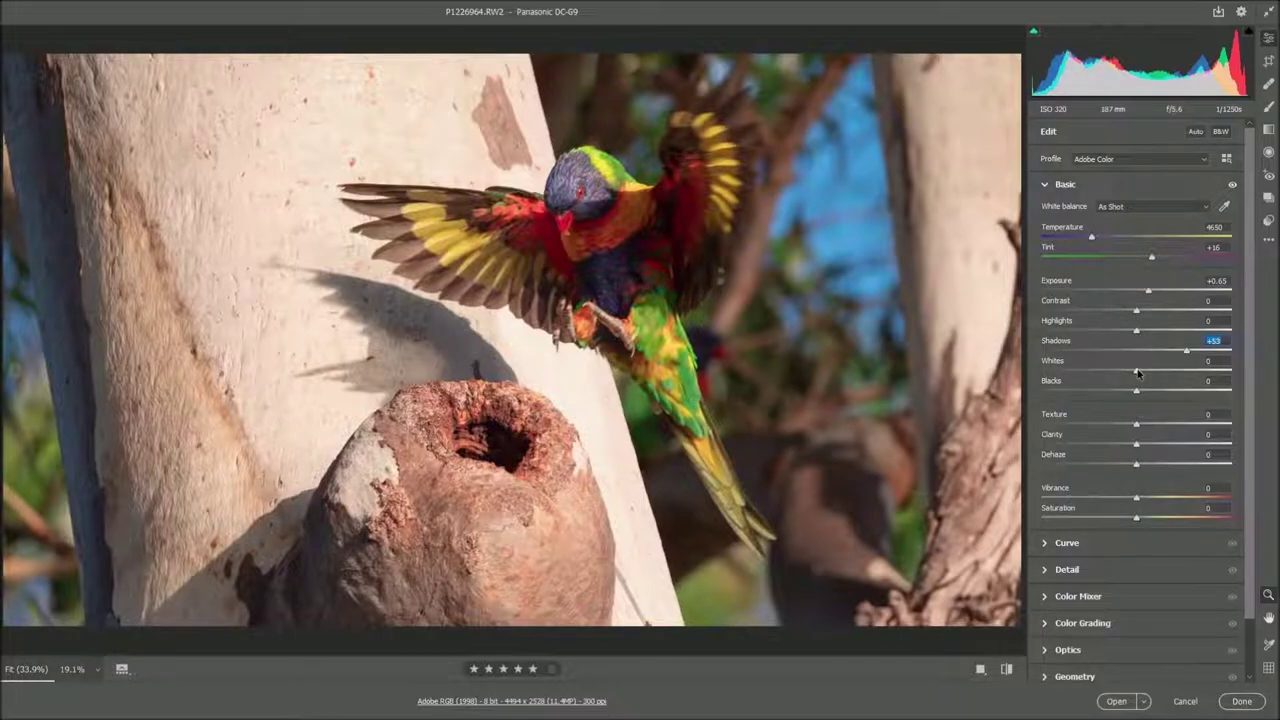
{"action": "left_click_drag", "start_coordinate": [1186, 352], "coordinate": [1187, 353]}
Set Whites to +30 while using the clipping preview to check for blown highlights
{"action": "key", "text": "alt"}
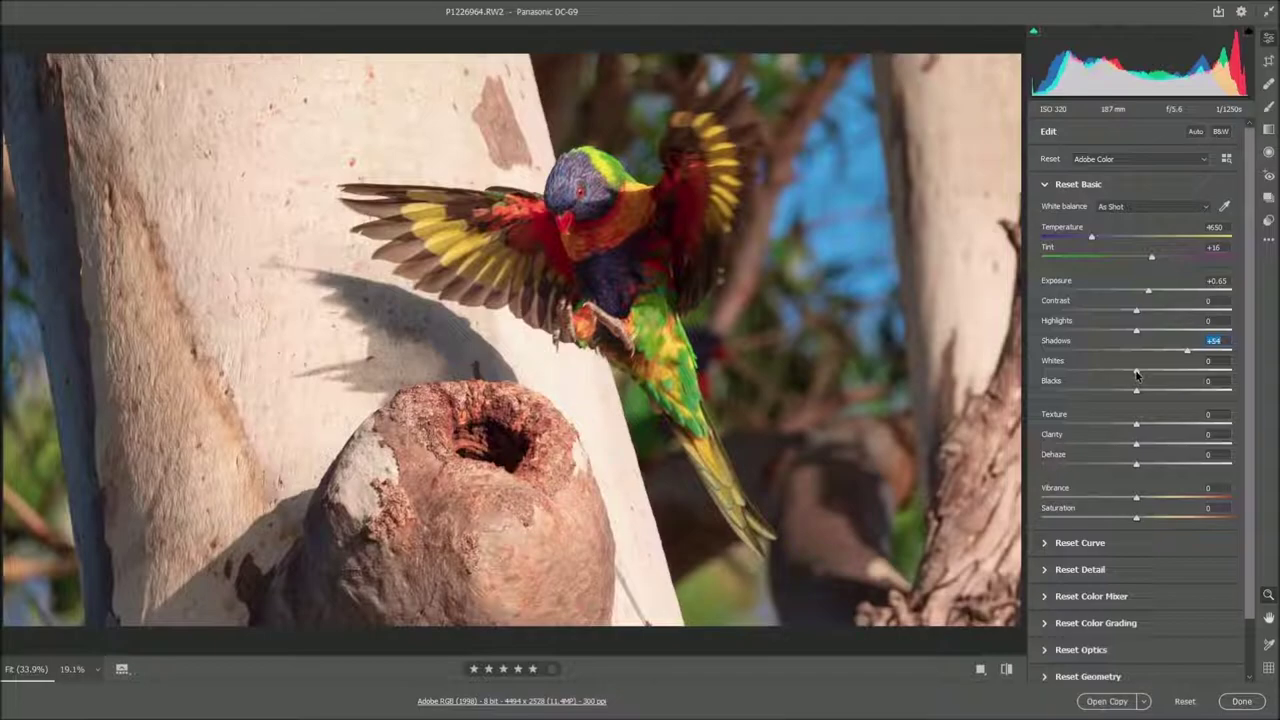
{"action": "left_click", "coordinate": [1136, 374], "text": "alt"}
{"action": "left_click_drag", "start_coordinate": [1136, 374], "coordinate": [1164, 374]}
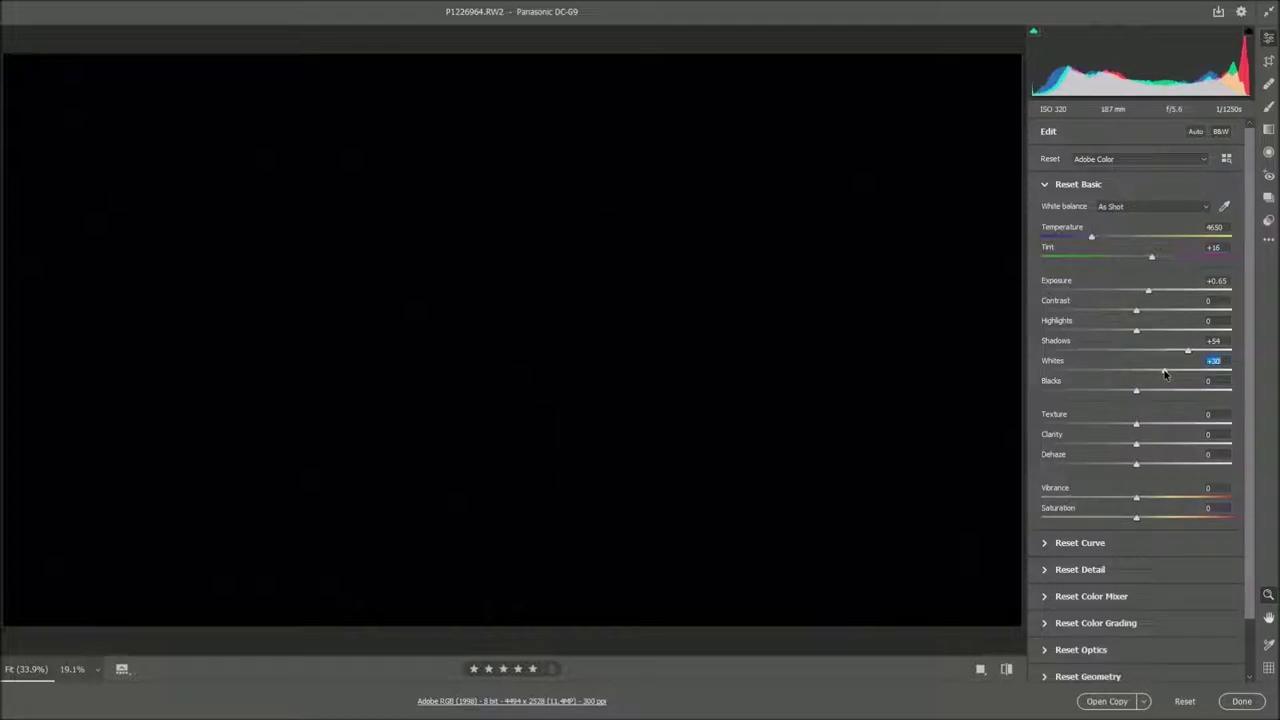
{"action": "key", "text": "alt"}
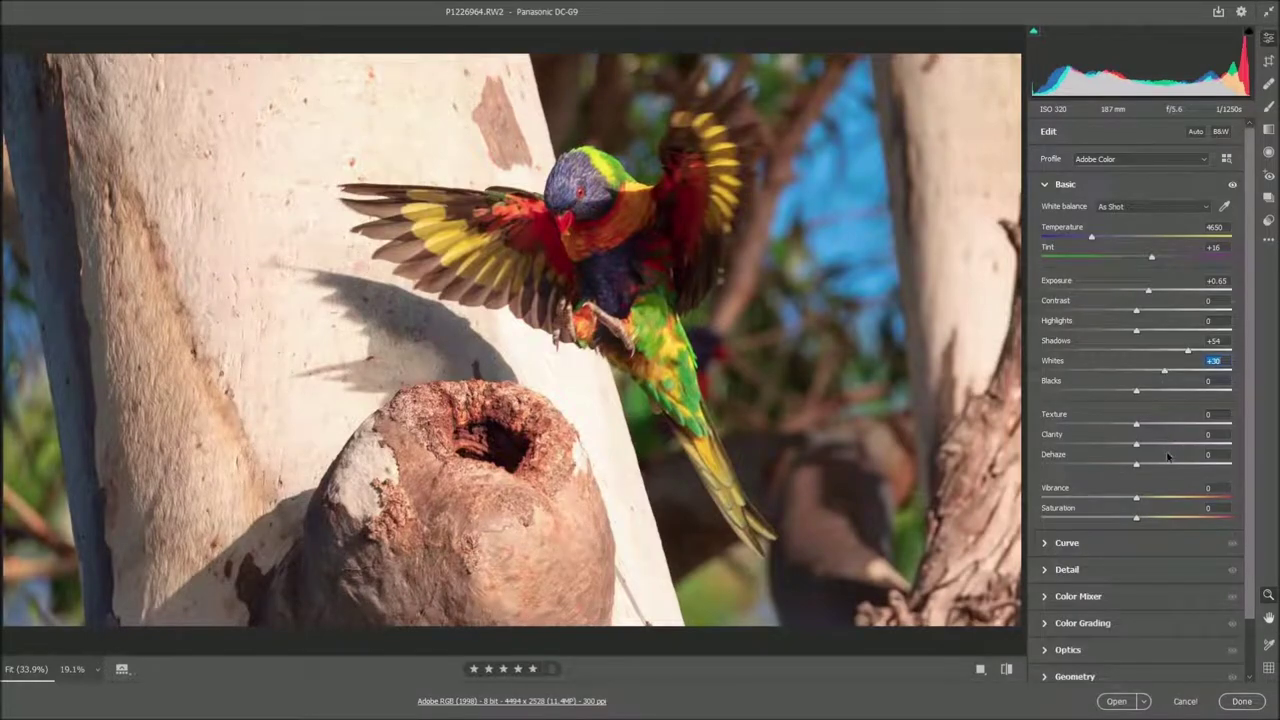
Set Blacks to -5 while using the clipping preview to check for clipped shadows
{"action": "left_click", "coordinate": [1137, 394]}
{"action": "key", "text": "alt"}
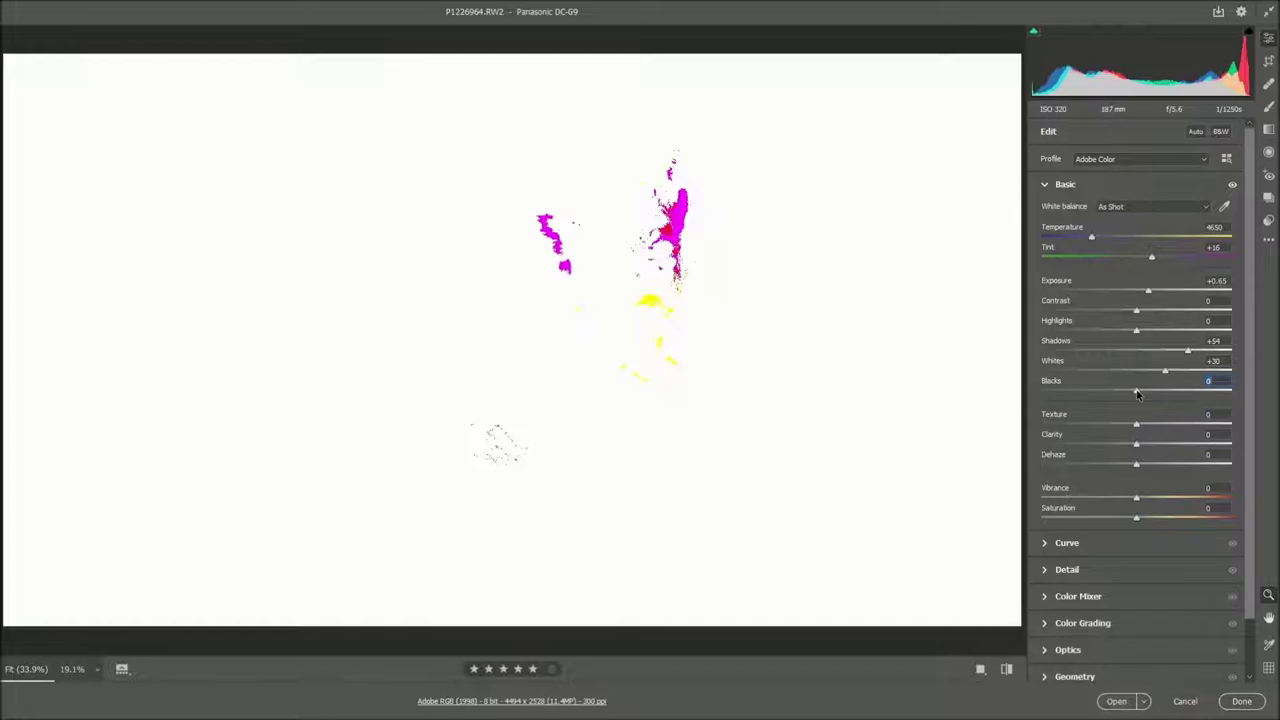
{"action": "mouse_move", "coordinate": [1137, 394]}
{"action": "left_mouse_down"}
{"action": "mouse_move", "coordinate": [1022, 395]}
{"action": "mouse_move", "coordinate": [1132, 394]}
{"action": "left_mouse_up"}
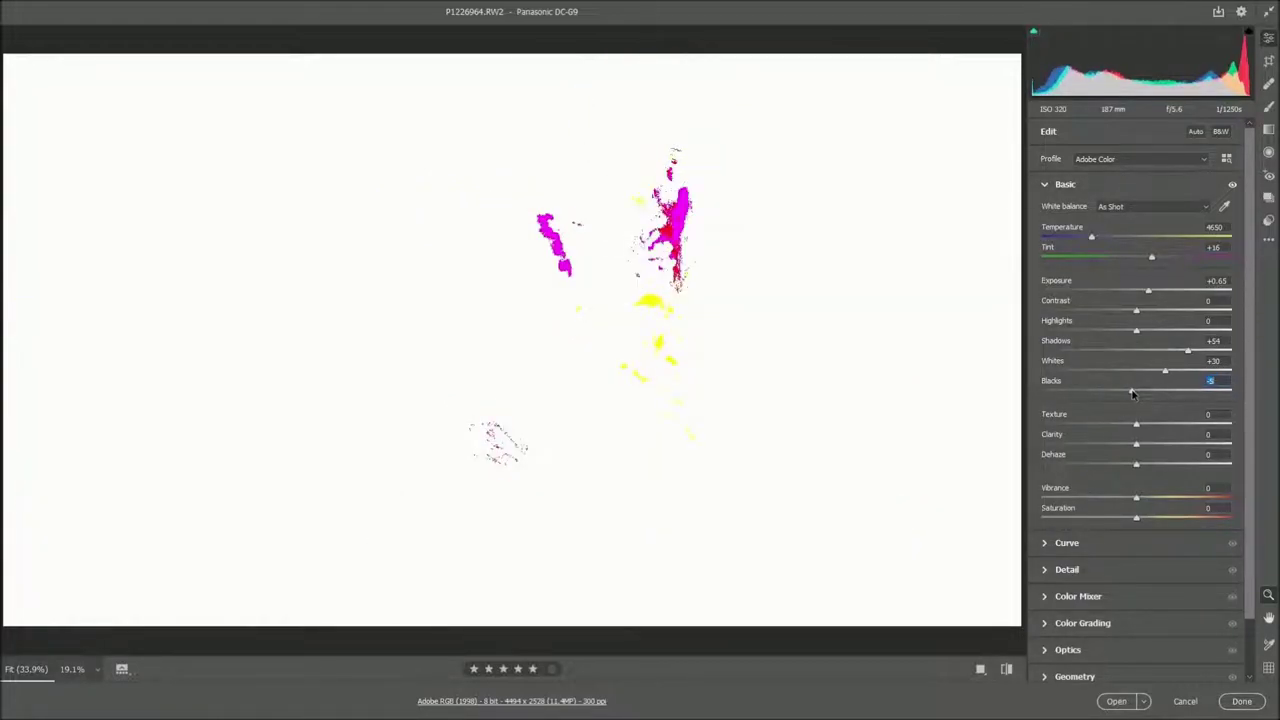
{"action": "left_click_drag", "start_coordinate": [1132, 394], "coordinate": [1132, 394]}
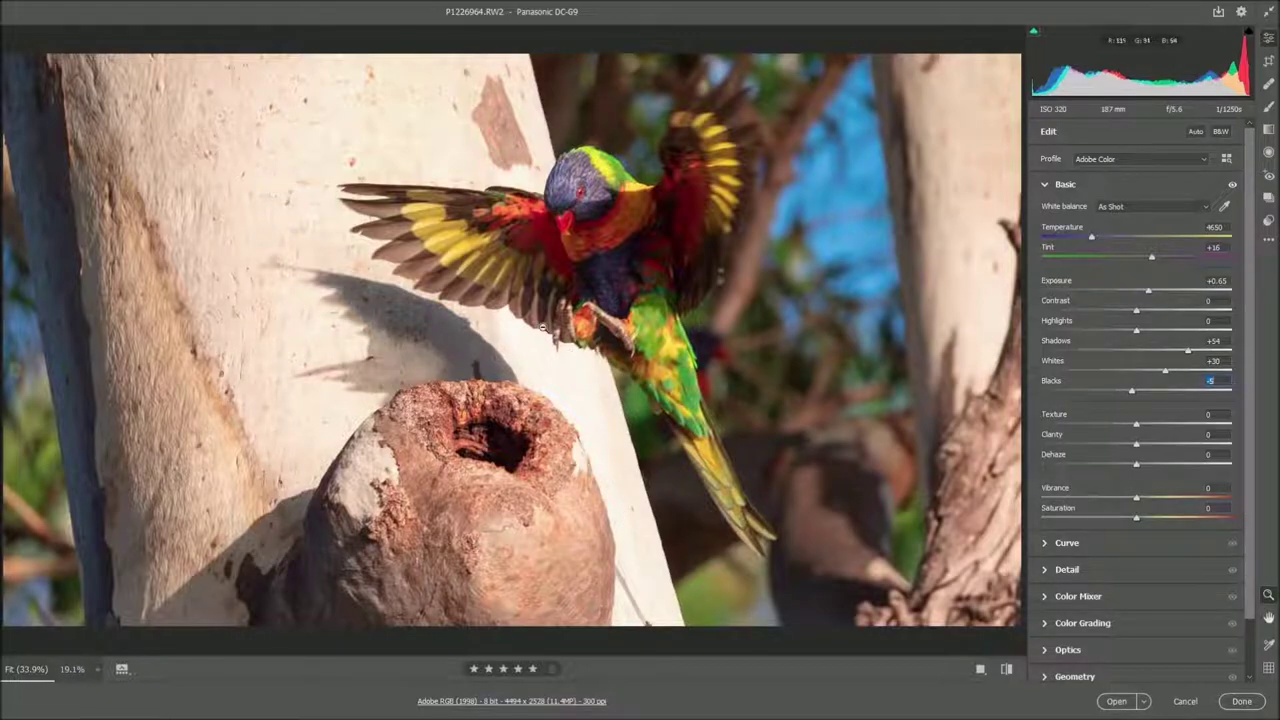
Set Highlights to -62 to recover detail in the bright bark, and compare the photo with its default settings
{"action": "left_click_drag", "start_coordinate": [1134, 333], "coordinate": [1082, 333]}
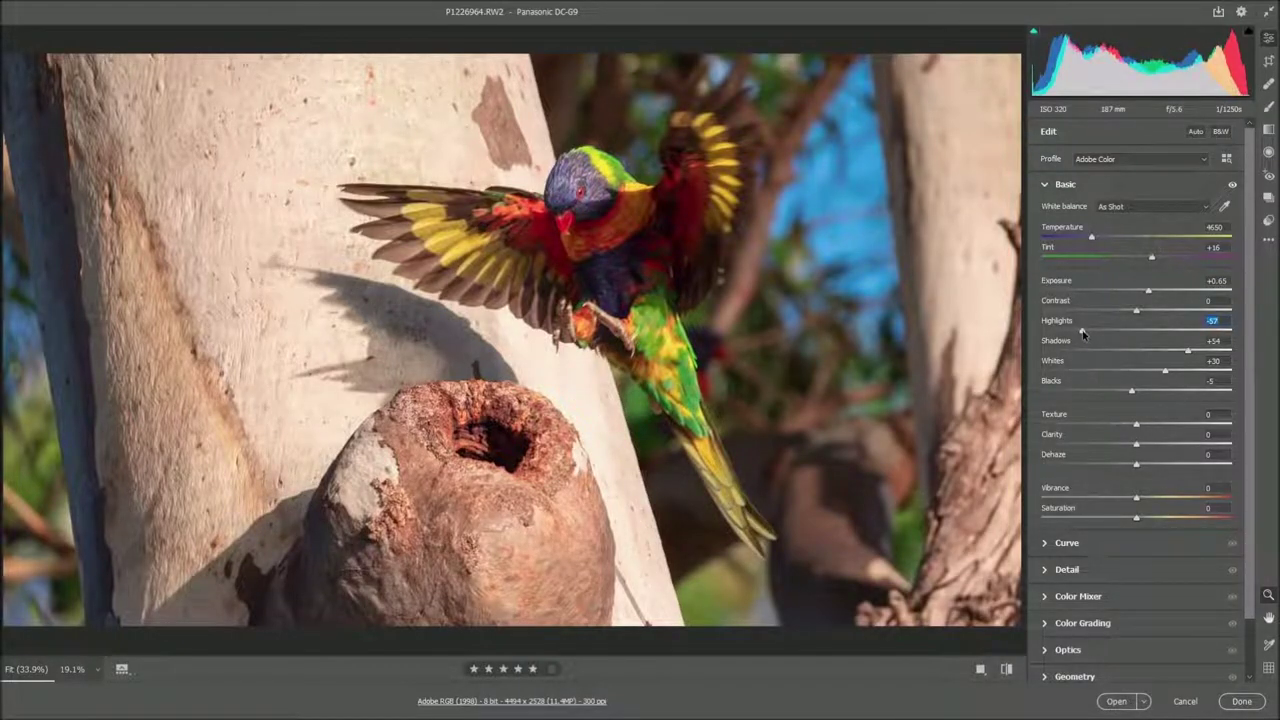
{"action": "left_click_drag", "start_coordinate": [1080, 333], "coordinate": [1081, 334]}
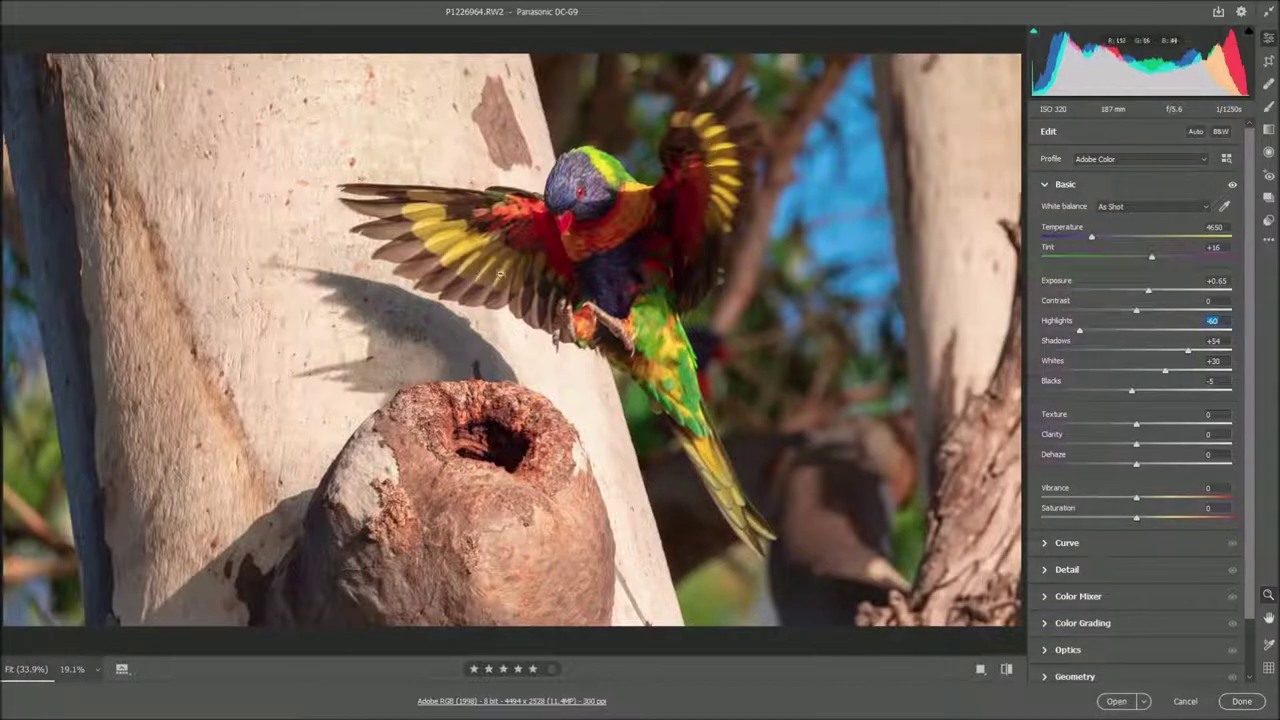
{"action": "left_click_drag", "start_coordinate": [1080, 332], "coordinate": [1079, 332]}
{"action": "left_click", "coordinate": [1009, 674]}
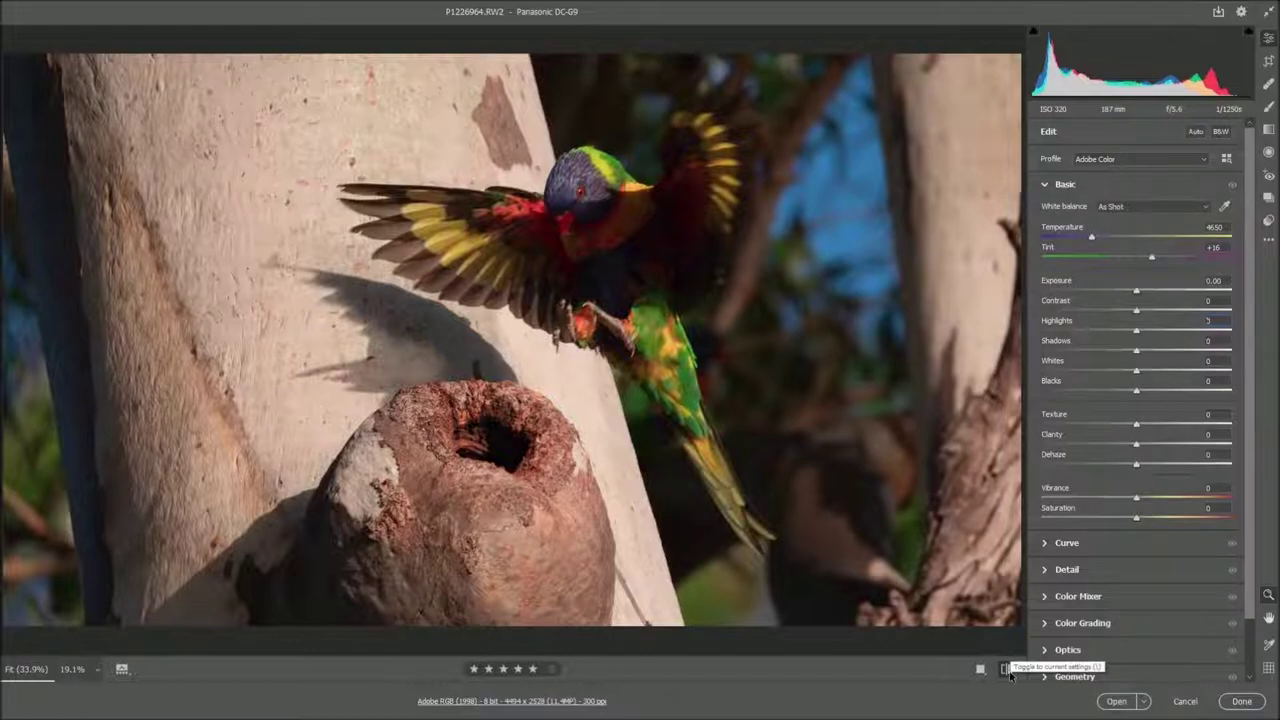
{"action": "left_click", "coordinate": [1009, 674]}
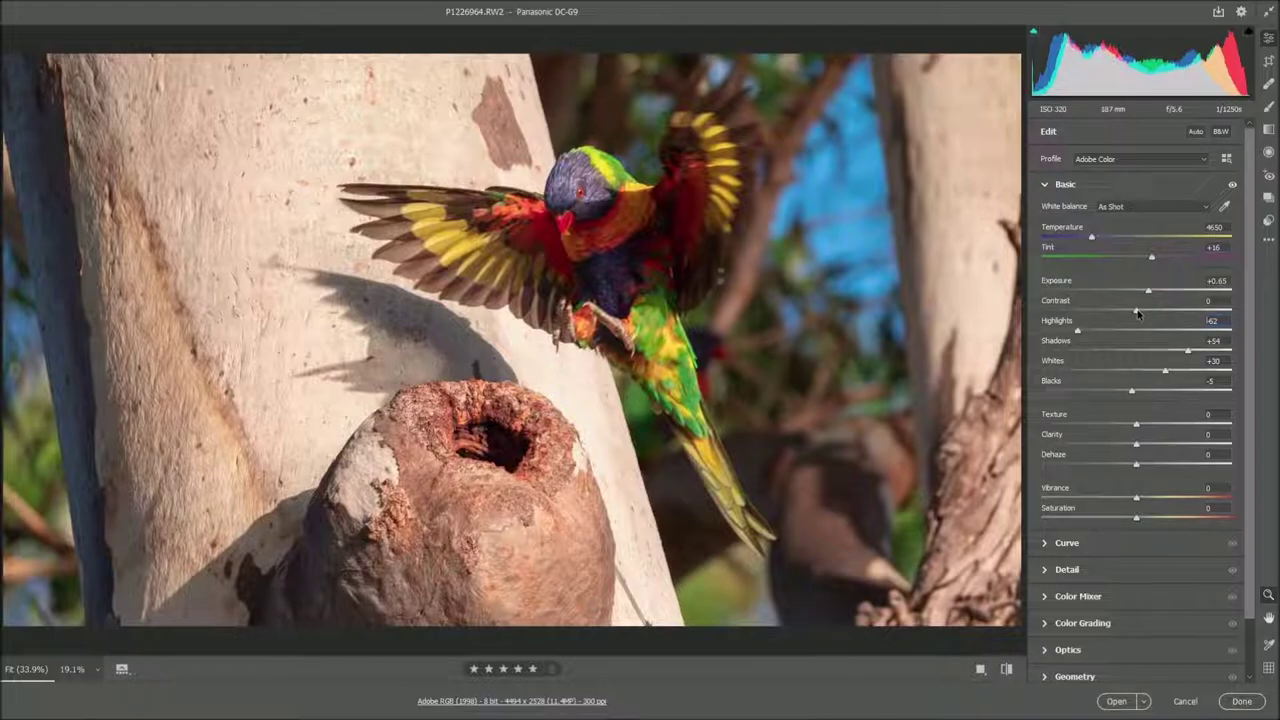
Try a Contrast adjustment and reset it to 0, and set Vibrance to +6
{"action": "mouse_move", "coordinate": [1136, 313]}
{"action": "left_mouse_down"}
{"action": "mouse_move", "coordinate": [1120, 314]}
{"action": "mouse_move", "coordinate": [1151, 314]}
{"action": "mouse_move", "coordinate": [1139, 316]}
{"action": "left_mouse_up"}
{"action": "double_click", "coordinate": [1137, 313]}
{"action": "left_click_drag", "start_coordinate": [1136, 500], "coordinate": [1143, 501]}
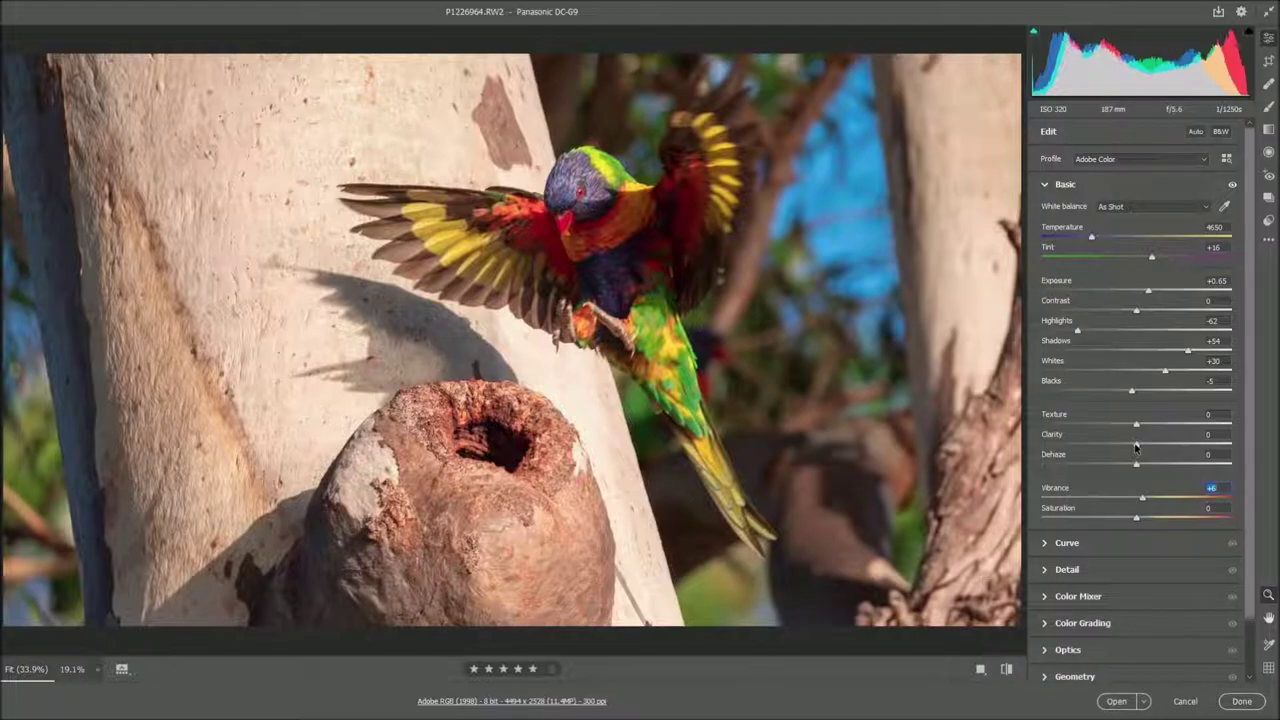
Set Clarity to +7 and raise Shadows to +69
{"action": "left_click_drag", "start_coordinate": [1136, 447], "coordinate": [1143, 447]}
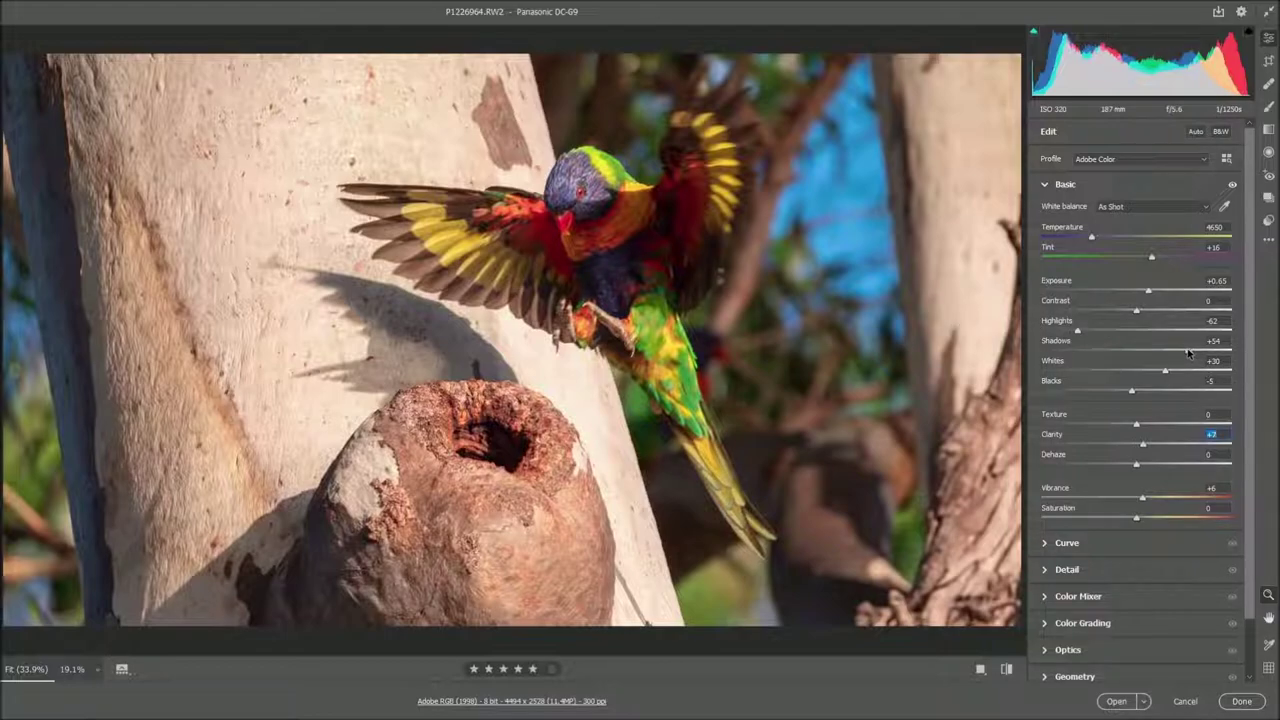
{"action": "left_click_drag", "start_coordinate": [1188, 352], "coordinate": [1203, 350]}
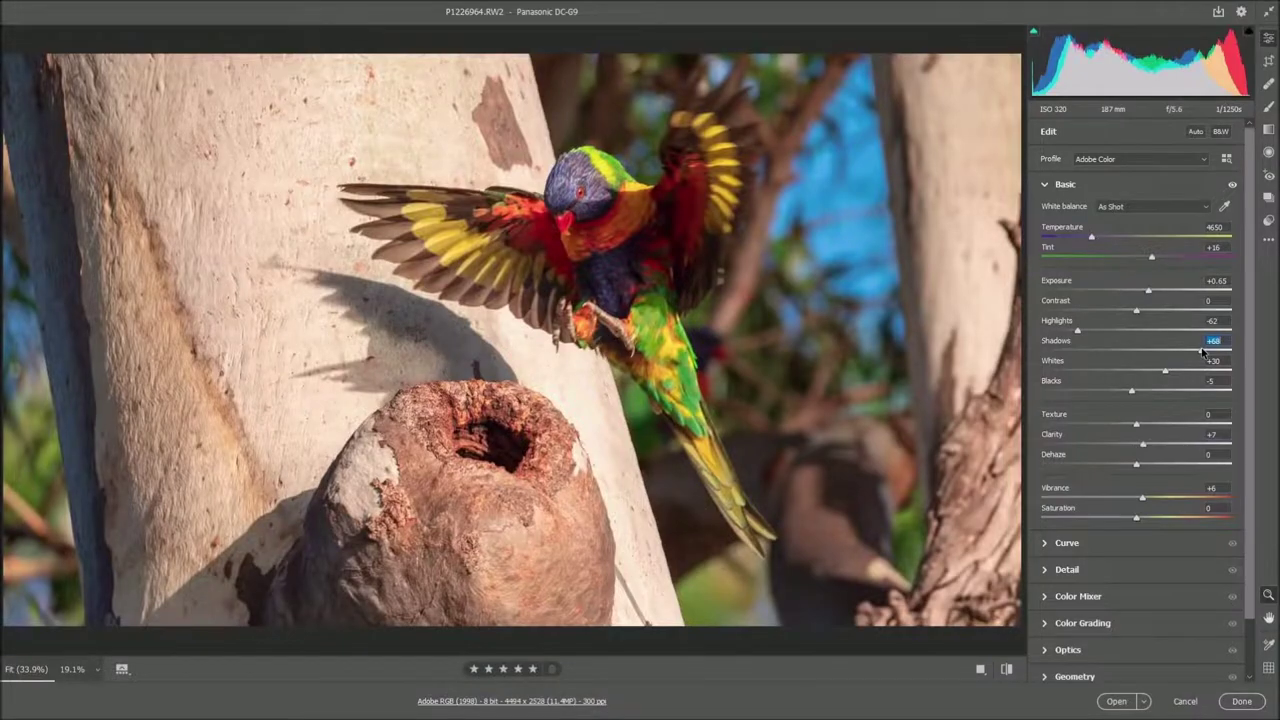
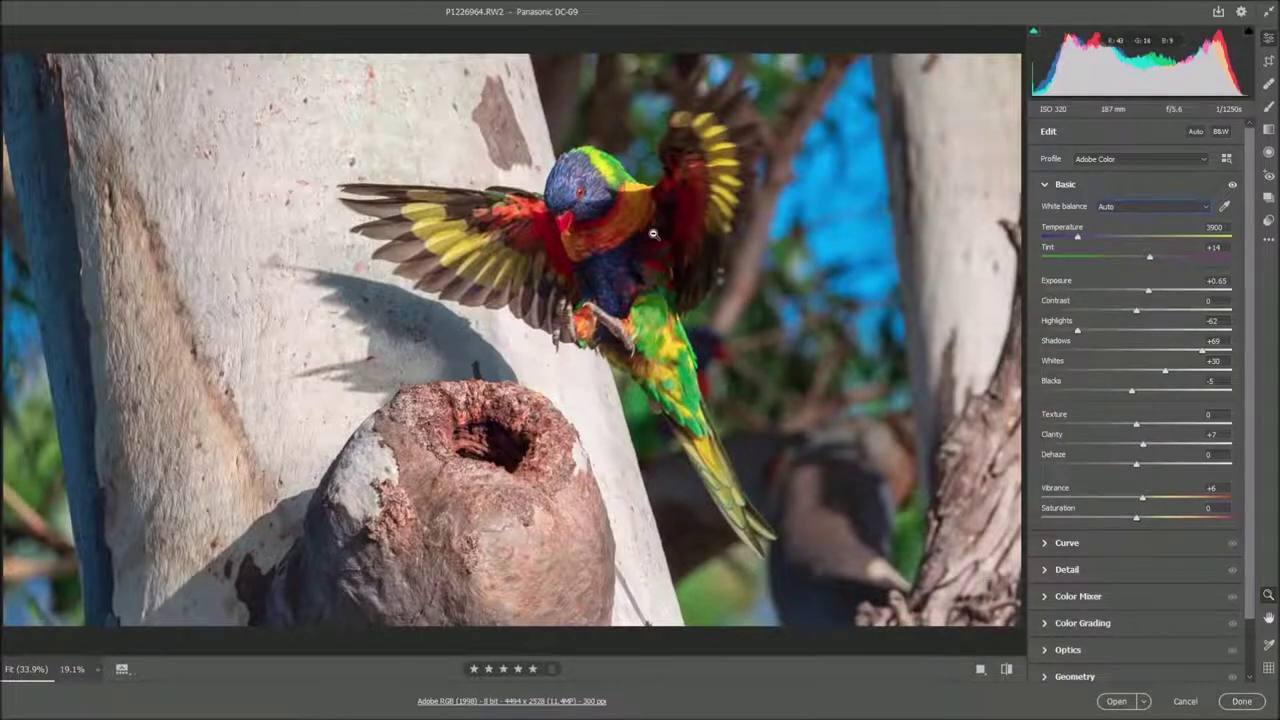
Try the Daylight white balance, return it to As Shot and set Tint to +10, closing the Basic settings
{"action": "left_click", "coordinate": [1208, 208]}
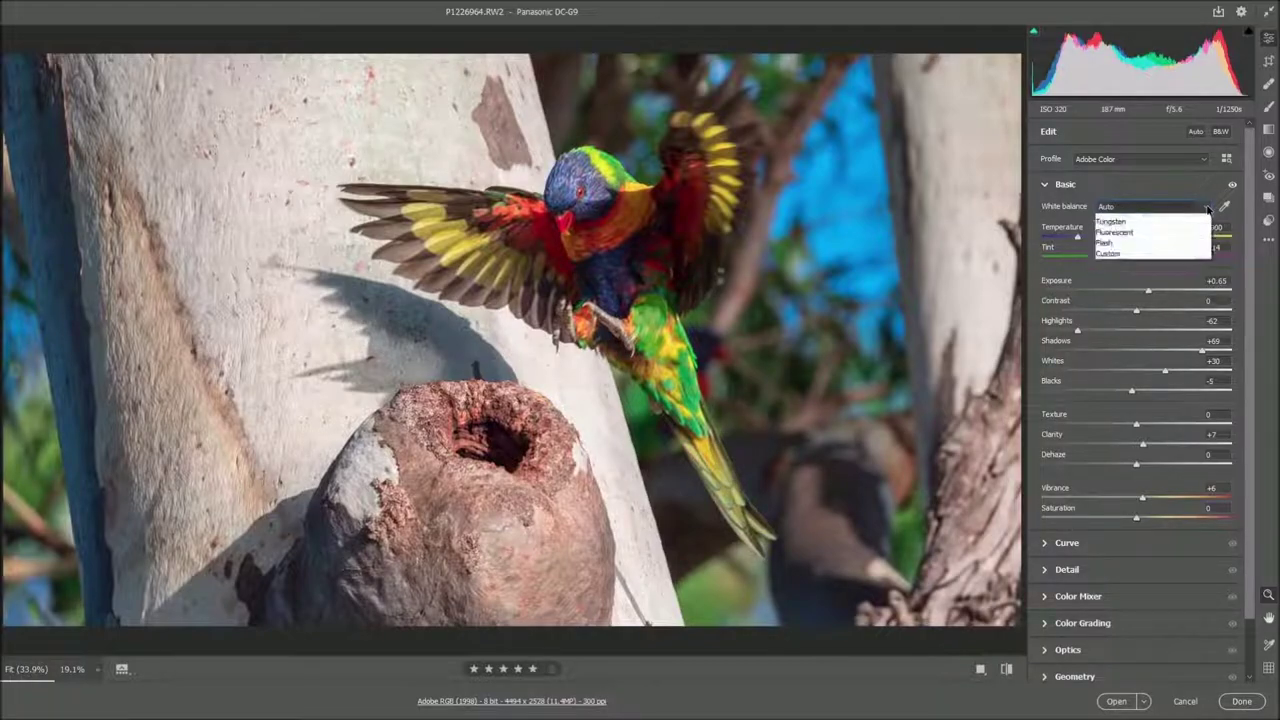
{"action": "left_click", "coordinate": [1158, 243]}
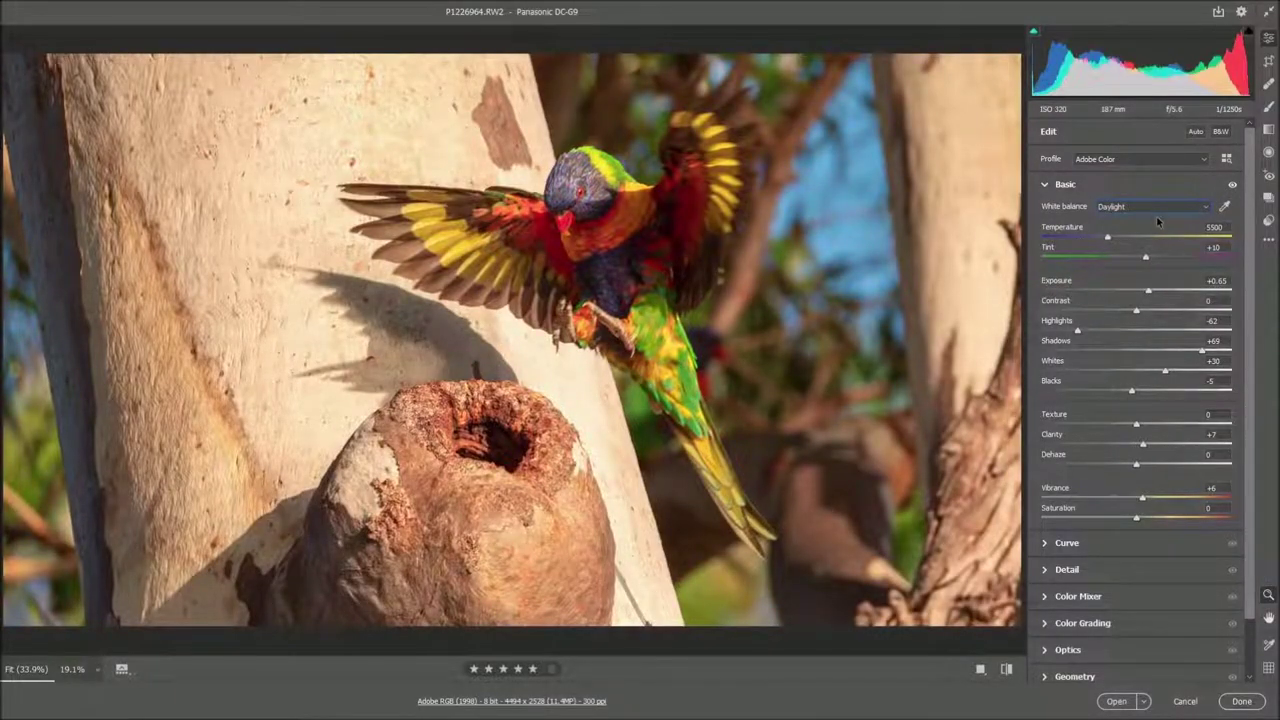
{"action": "left_click", "coordinate": [1207, 209]}
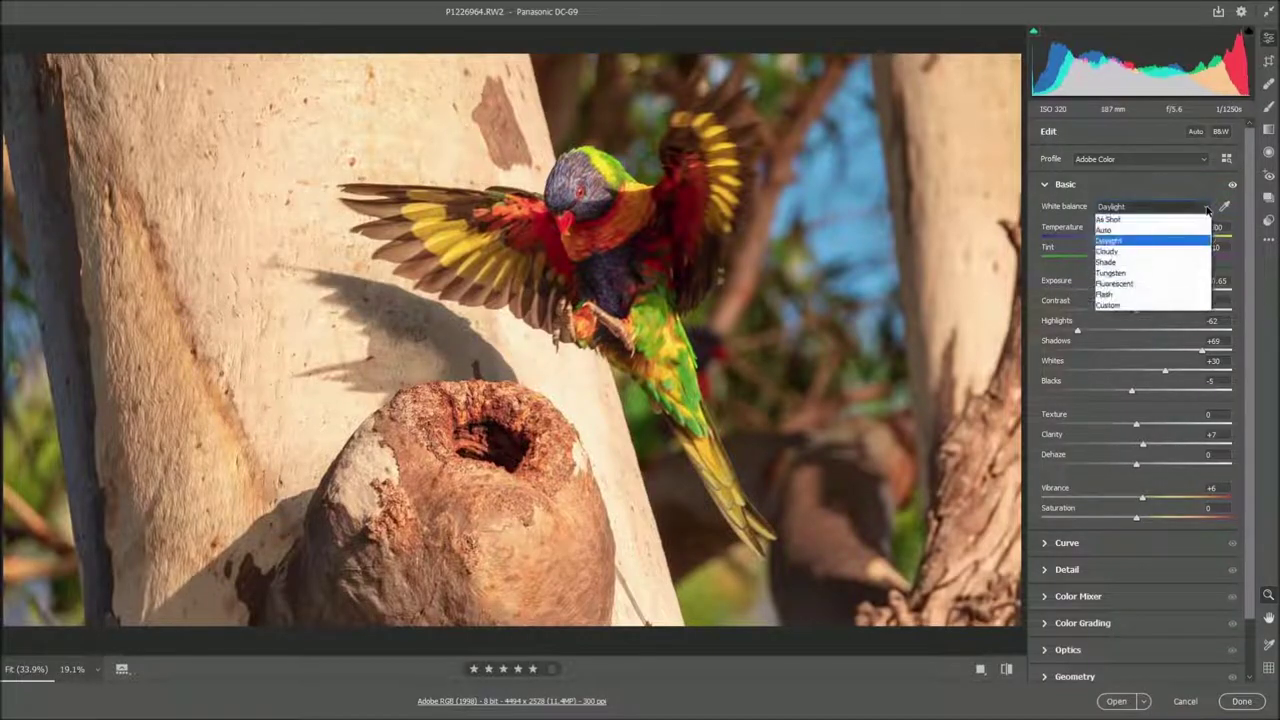
{"action": "left_click", "coordinate": [1142, 220]}
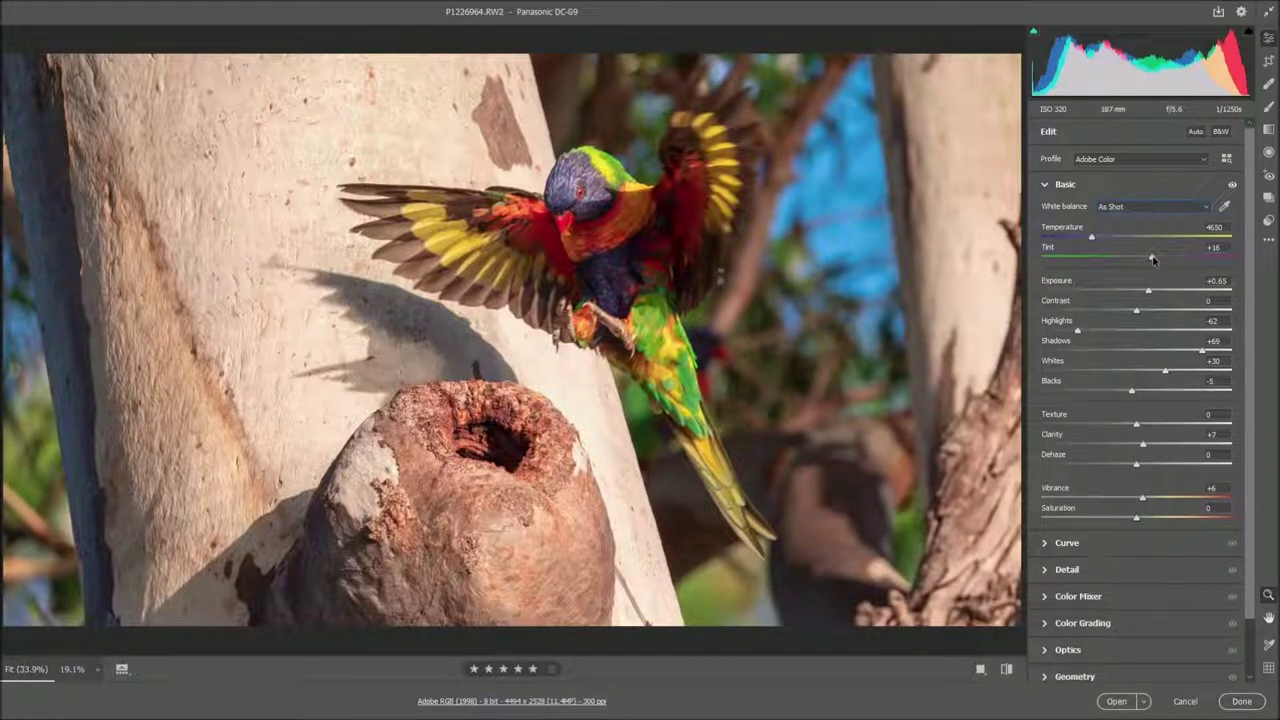
{"action": "left_click_drag", "start_coordinate": [1152, 259], "coordinate": [1148, 259]}
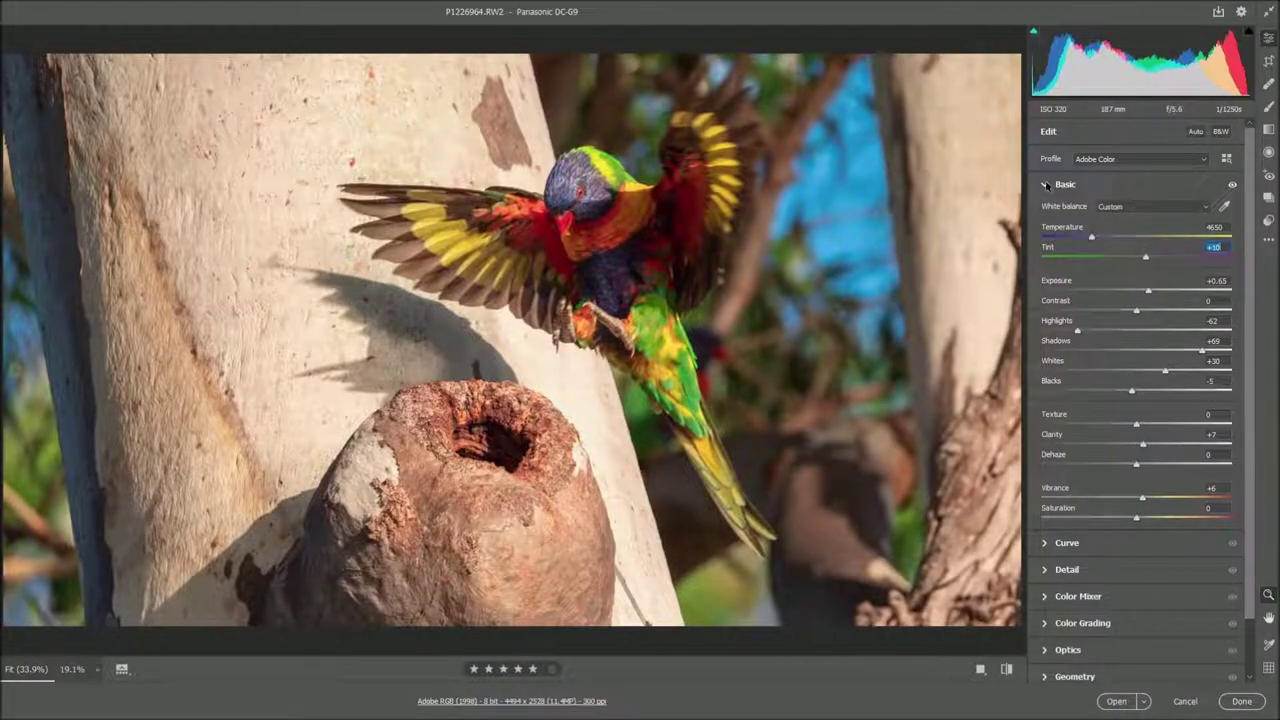
{"action": "left_click", "coordinate": [1045, 186]}
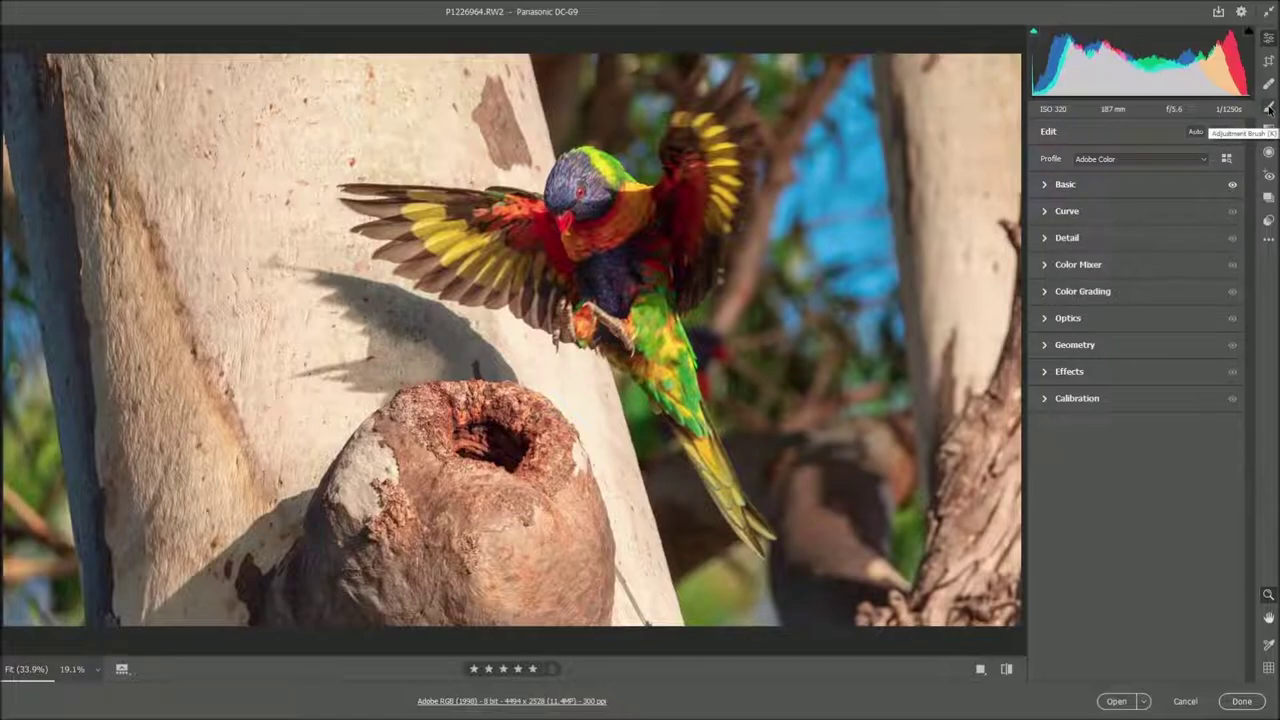
Set up the Adjustment Brush with Exposure -0.30, Contrast +6, Blacks -4 and Clarity +6 for the lorikeet's head
{"action": "left_click", "coordinate": [1268, 108]}
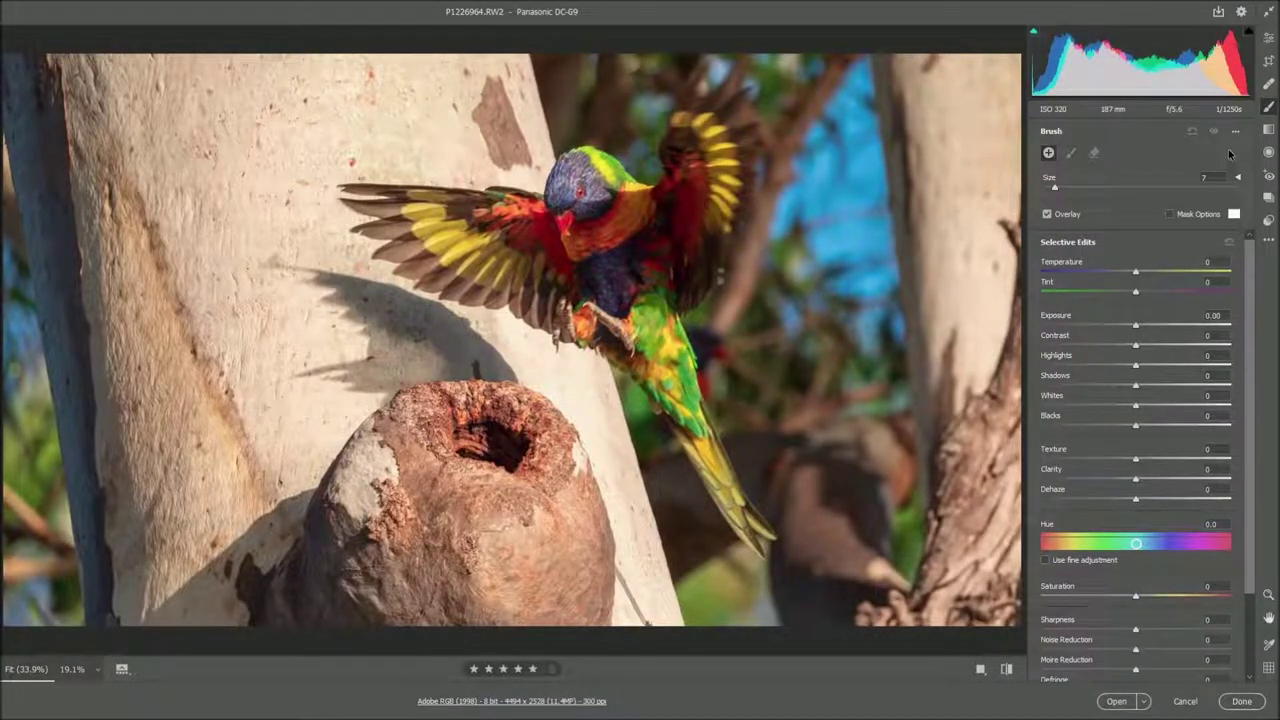
{"action": "left_click", "coordinate": [1268, 40]}
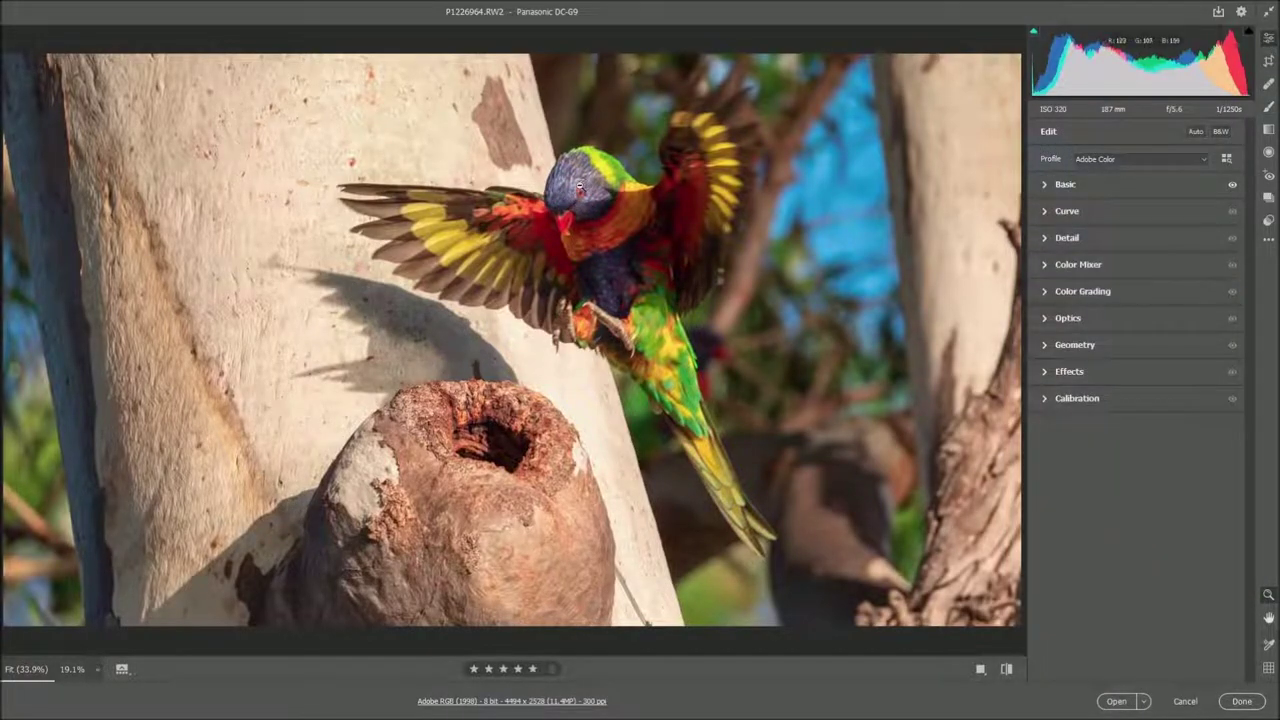
{"action": "left_click", "coordinate": [628, 290], "text": "alt"}
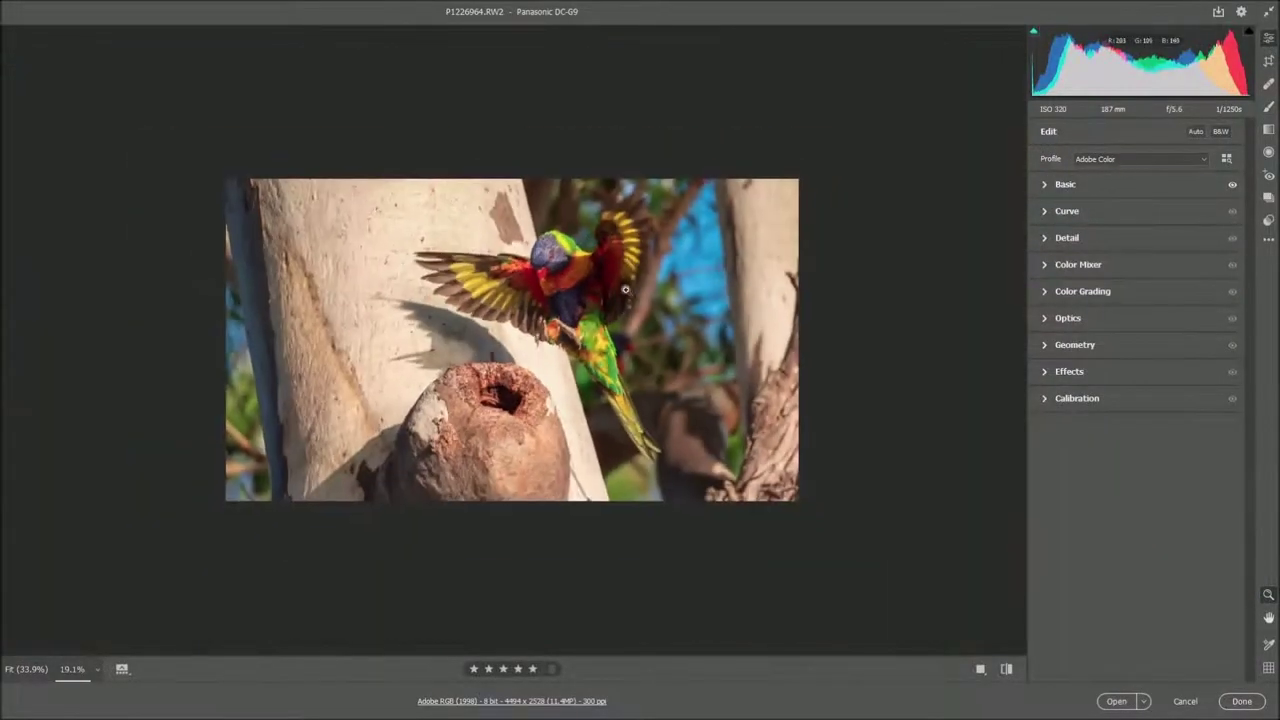
{"action": "left_click", "coordinate": [97, 669]}
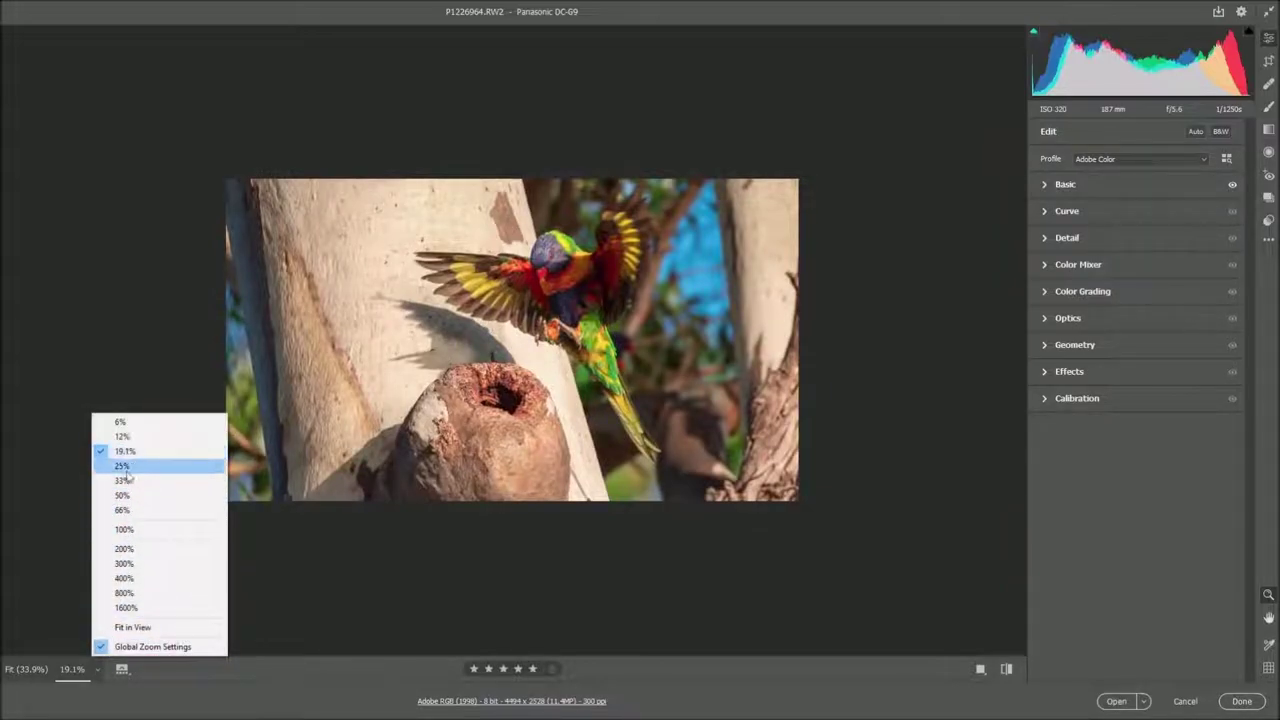
{"action": "left_click", "coordinate": [124, 529]}
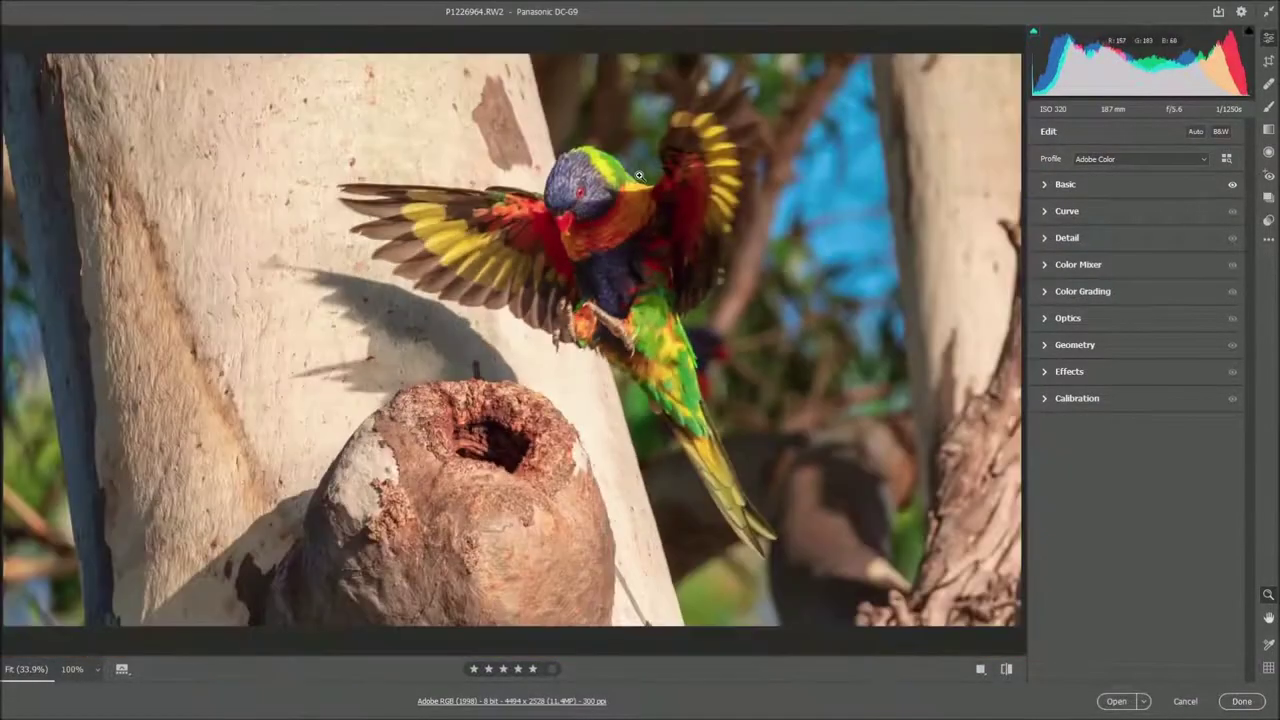
{"action": "left_click", "coordinate": [586, 186]}
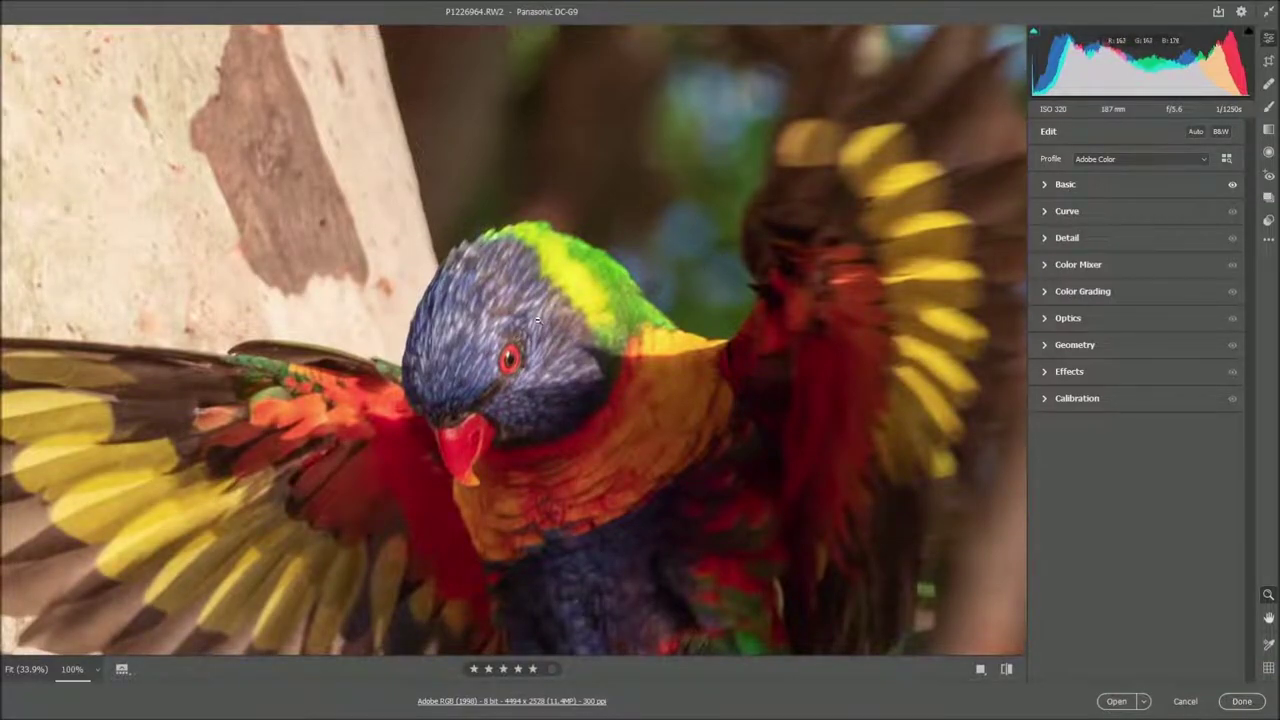
{"action": "left_click", "coordinate": [1268, 106]}
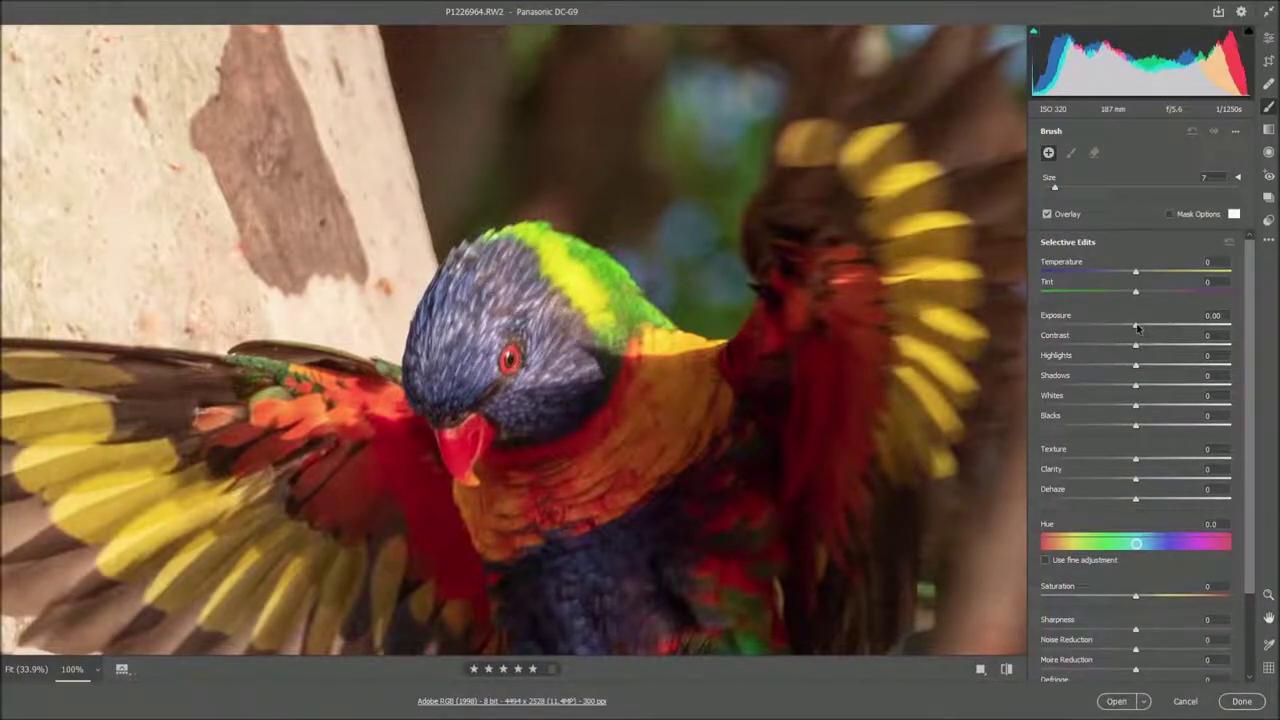
{"action": "left_click_drag", "start_coordinate": [1137, 327], "coordinate": [1140, 347]}
{"action": "left_click", "coordinate": [1137, 482]}
{"action": "left_click_drag", "start_coordinate": [1136, 429], "coordinate": [1133, 428]}
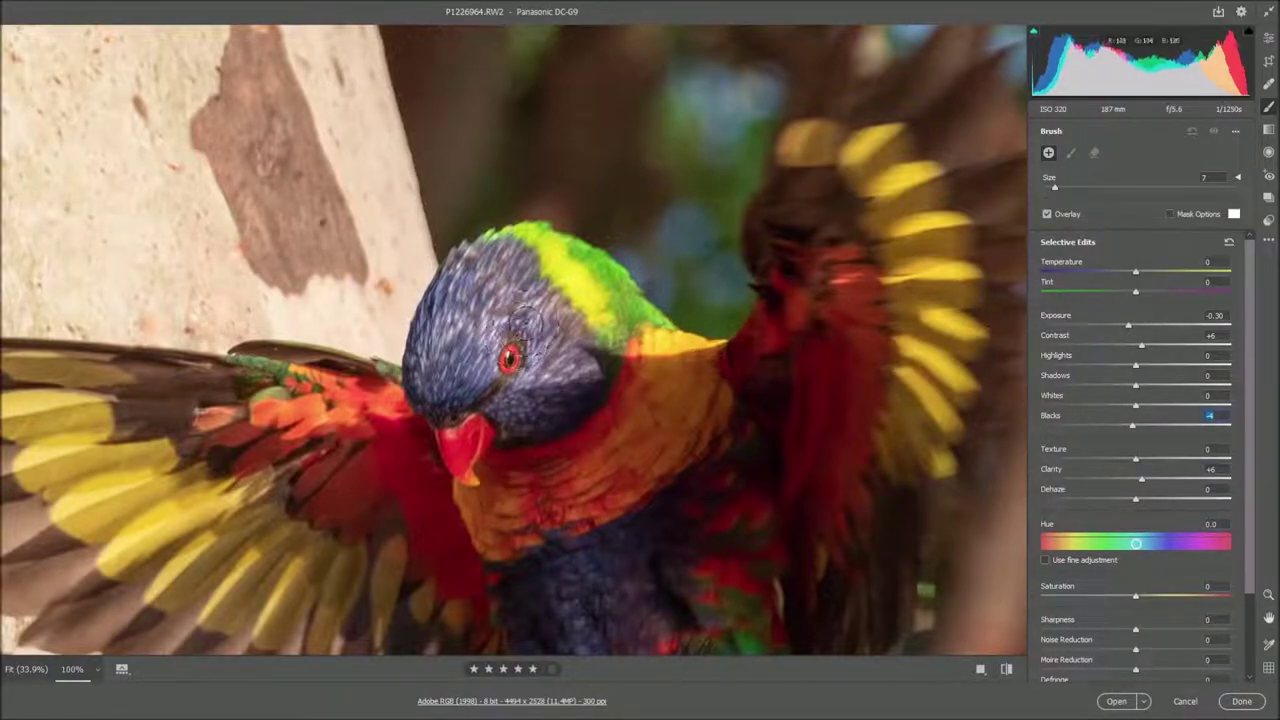
Brush the adjustment over the lorikeet's head and refine it to Contrast +11, Highlights -5 and Clarity +9
{"action": "mouse_move", "coordinate": [522, 338]}
{"action": "left_mouse_down"}
{"action": "mouse_move", "coordinate": [570, 320]}
{"action": "mouse_move", "coordinate": [530, 270]}
{"action": "mouse_move", "coordinate": [460, 340]}
{"action": "mouse_move", "coordinate": [505, 305]}
{"action": "mouse_move", "coordinate": [520, 335]}
{"action": "mouse_move", "coordinate": [590, 310]}
{"action": "mouse_move", "coordinate": [512, 285]}
{"action": "left_mouse_up"}
{"action": "mouse_move", "coordinate": [470, 335]}
{"action": "left_mouse_down"}
{"action": "mouse_move", "coordinate": [512, 356]}
{"action": "mouse_move", "coordinate": [573, 304]}
{"action": "mouse_move", "coordinate": [492, 308]}
{"action": "mouse_move", "coordinate": [576, 292]}
{"action": "mouse_move", "coordinate": [610, 315]}
{"action": "mouse_move", "coordinate": [480, 285]}
{"action": "mouse_move", "coordinate": [585, 335]}
{"action": "mouse_move", "coordinate": [533, 300]}
{"action": "mouse_move", "coordinate": [562, 336]}
{"action": "mouse_move", "coordinate": [612, 300]}
{"action": "mouse_move", "coordinate": [561, 285]}
{"action": "mouse_move", "coordinate": [535, 300]}
{"action": "mouse_move", "coordinate": [550, 320]}
{"action": "mouse_move", "coordinate": [500, 340]}
{"action": "mouse_move", "coordinate": [528, 332]}
{"action": "left_mouse_up"}
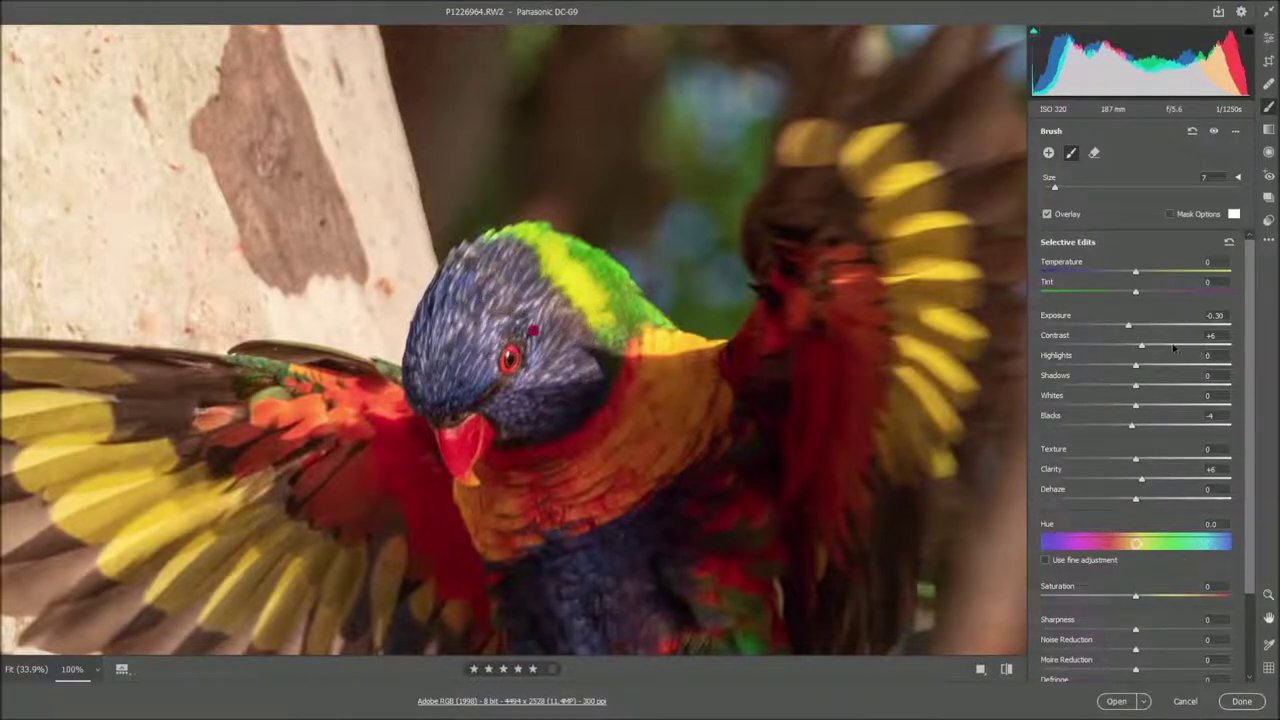
{"action": "left_click_drag", "start_coordinate": [1143, 347], "coordinate": [1133, 368]}
{"action": "left_click_drag", "start_coordinate": [1143, 482], "coordinate": [1147, 482]}
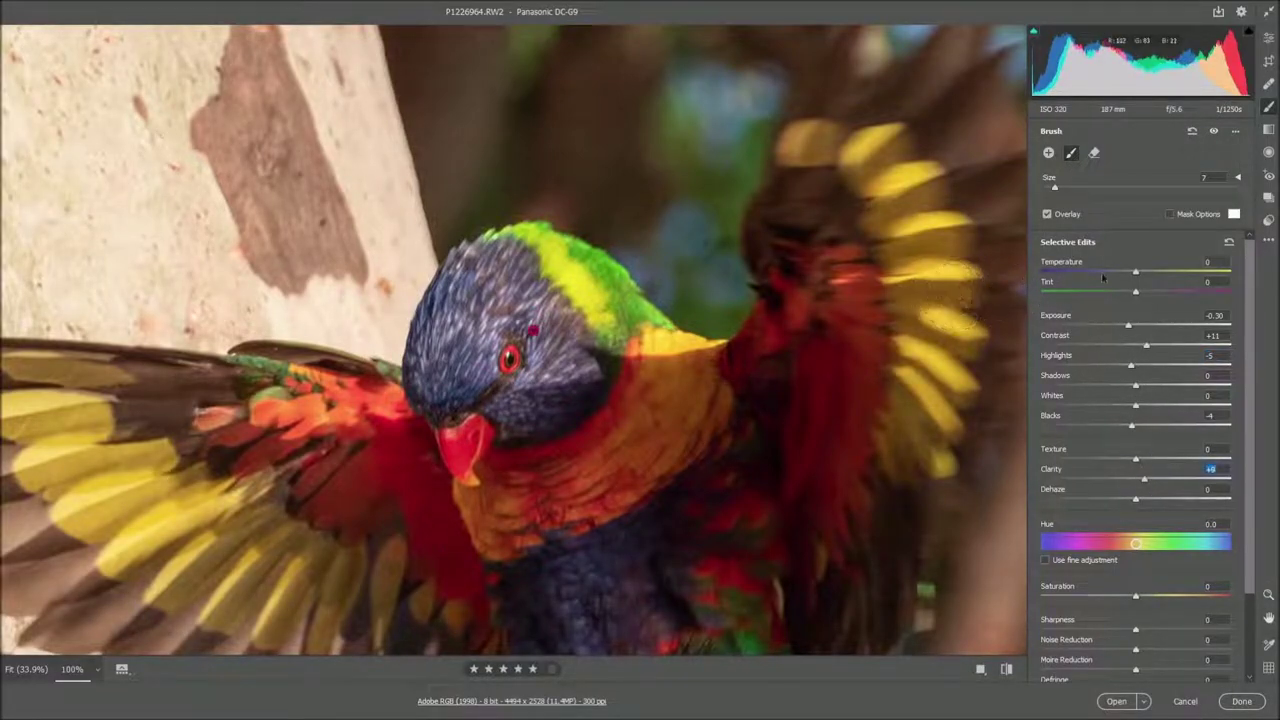
Display the brush mask, erase its spill around the back of the head with a size 4 eraser, and return to the global edits
{"action": "left_click", "coordinate": [1170, 214]}
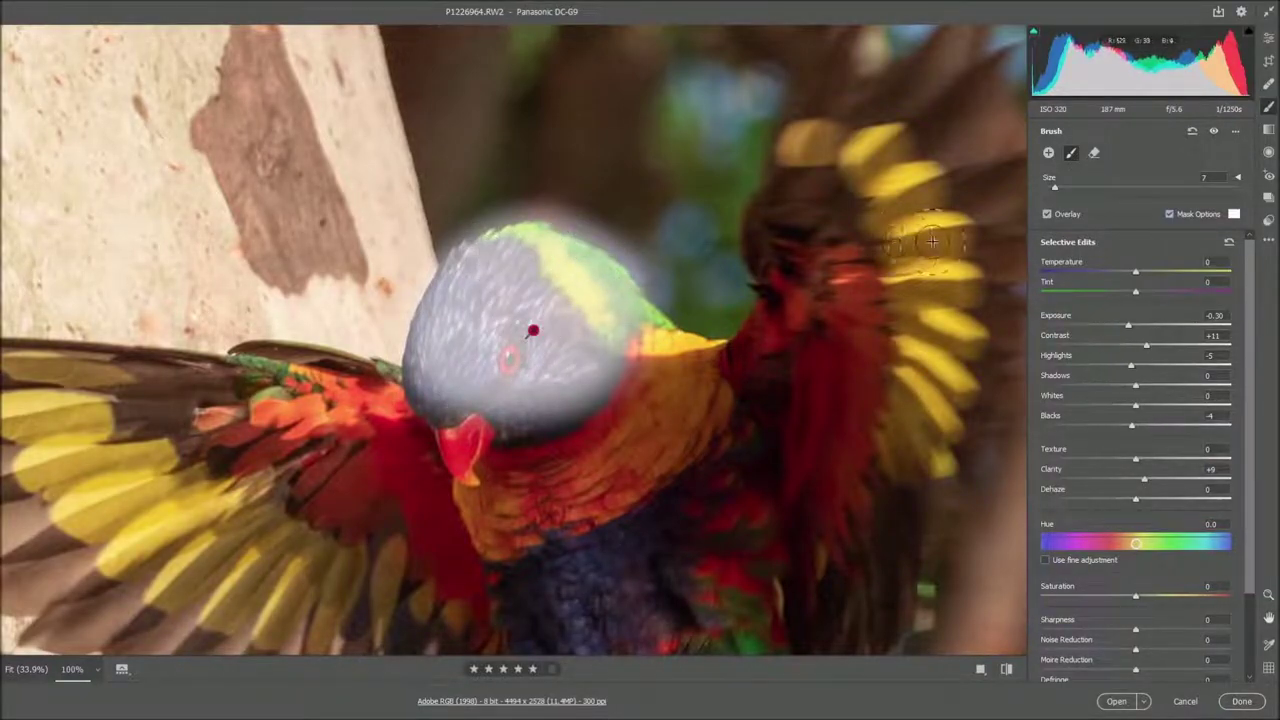
{"action": "left_click", "coordinate": [1095, 153]}
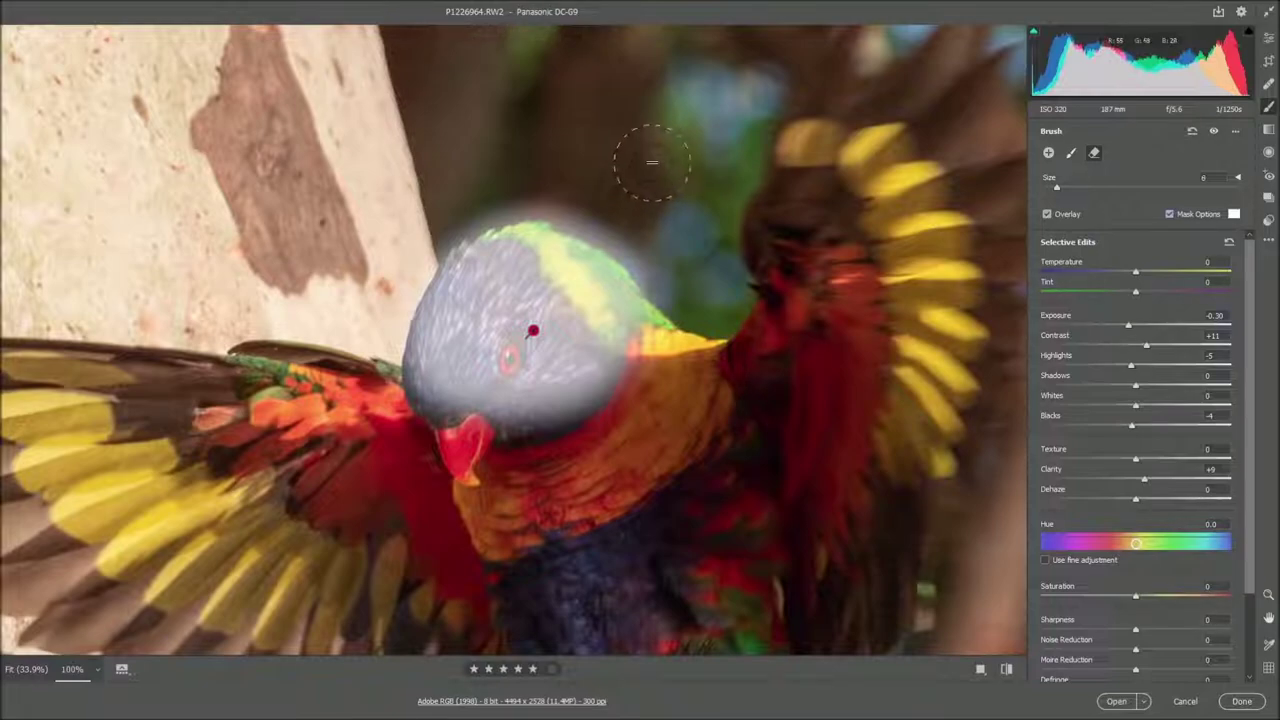
{"action": "key", "text": "bracketright"}
{"action": "key", "text": "bracketright"}
{"action": "key", "text": "bracketleft"}
{"action": "key", "text": "bracketleft"}
{"action": "key", "text": "bracketleft"}
{"action": "key", "text": "bracketleft"}
{"action": "mouse_move", "coordinate": [669, 289]}
{"action": "left_mouse_down"}
{"action": "mouse_move", "coordinate": [616, 235]}
{"action": "mouse_move", "coordinate": [640, 250]}
{"action": "mouse_move", "coordinate": [576, 217]}
{"action": "mouse_move", "coordinate": [628, 244]}
{"action": "mouse_move", "coordinate": [666, 296]}
{"action": "mouse_move", "coordinate": [604, 233]}
{"action": "mouse_move", "coordinate": [551, 207]}
{"action": "mouse_move", "coordinate": [583, 215]}
{"action": "mouse_move", "coordinate": [508, 206]}
{"action": "mouse_move", "coordinate": [467, 224]}
{"action": "mouse_move", "coordinate": [529, 205]}
{"action": "mouse_move", "coordinate": [437, 245]}
{"action": "mouse_move", "coordinate": [481, 211]}
{"action": "mouse_move", "coordinate": [418, 258]}
{"action": "mouse_move", "coordinate": [475, 211]}
{"action": "mouse_move", "coordinate": [538, 187]}
{"action": "mouse_move", "coordinate": [601, 213]}
{"action": "left_mouse_up"}
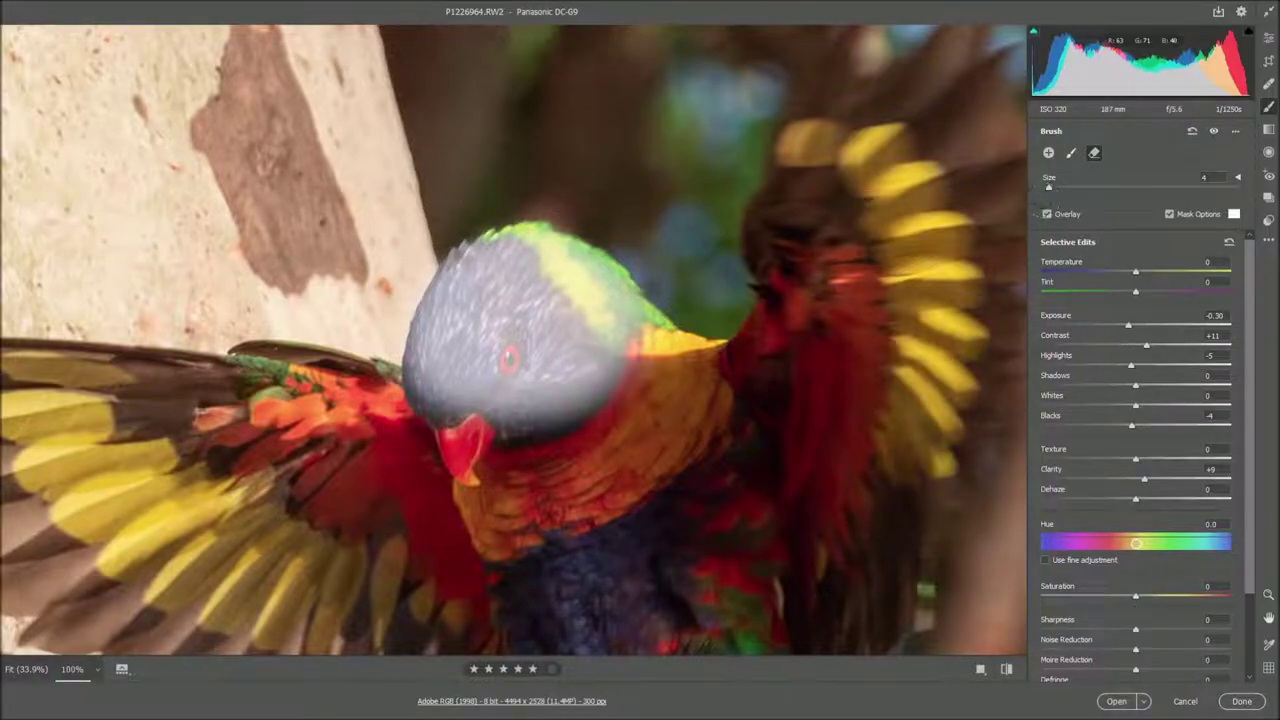
{"action": "left_click", "coordinate": [1170, 214]}
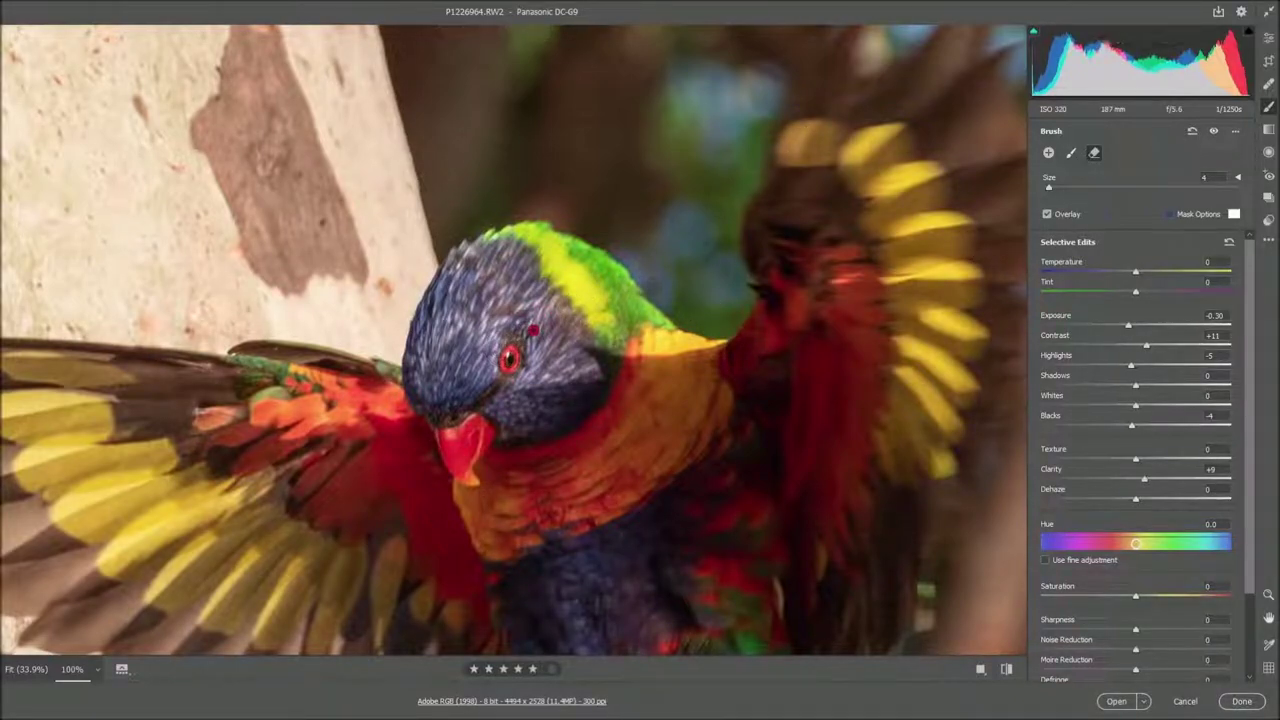
{"action": "key", "text": "e"}
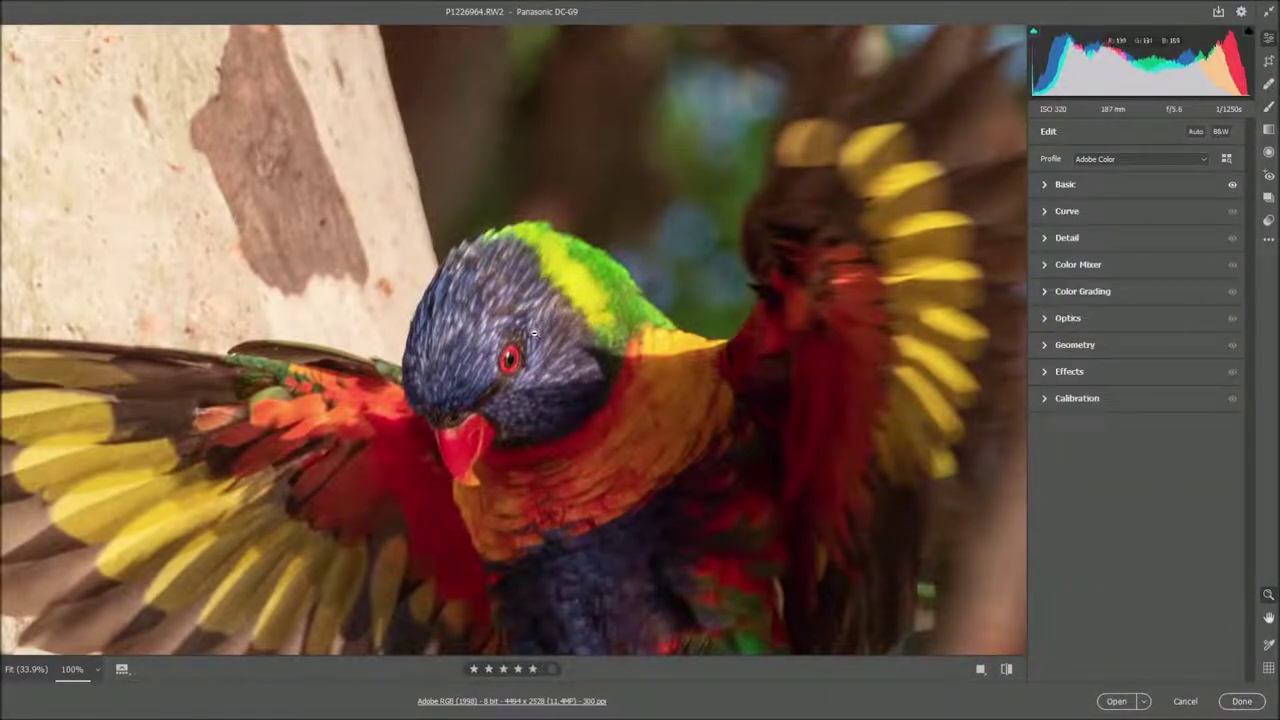
Raise Noise Reduction and increase Sharpening in the Detail settings while checking the lorikeet's head at 100%, closing the settings again
{"action": "left_click", "coordinate": [535, 333]}
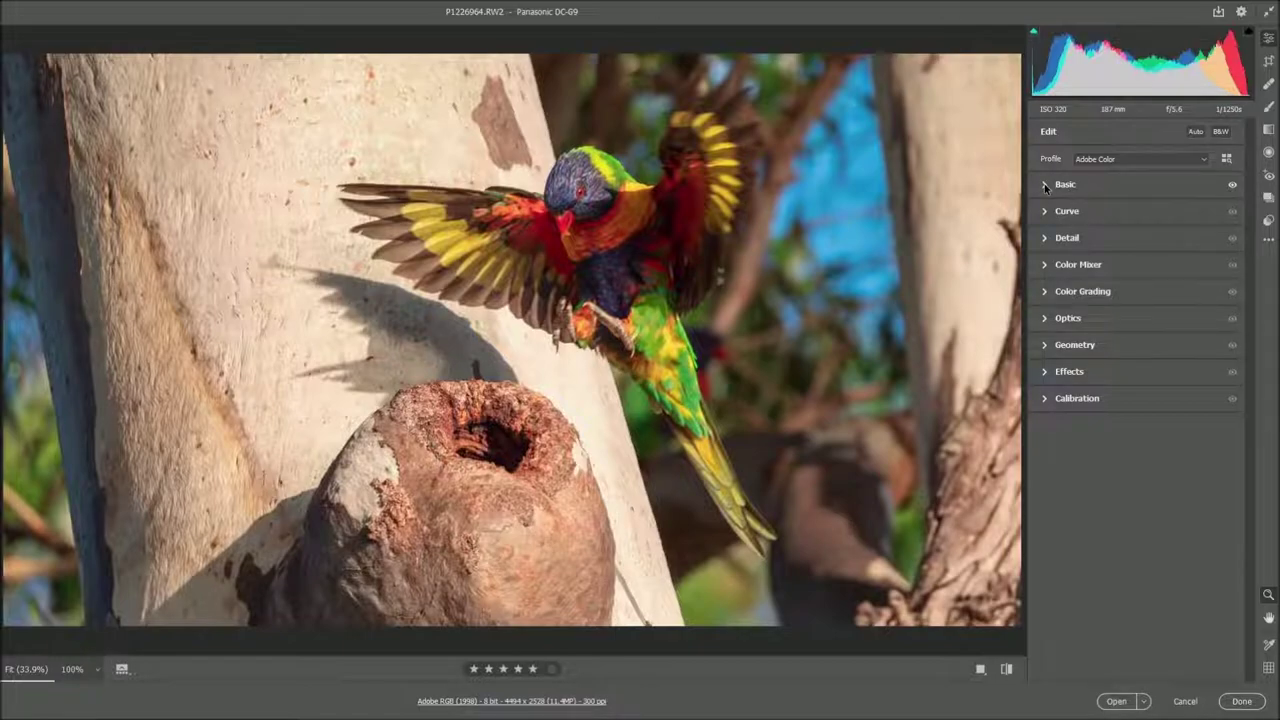
{"action": "left_click", "coordinate": [1044, 239]}
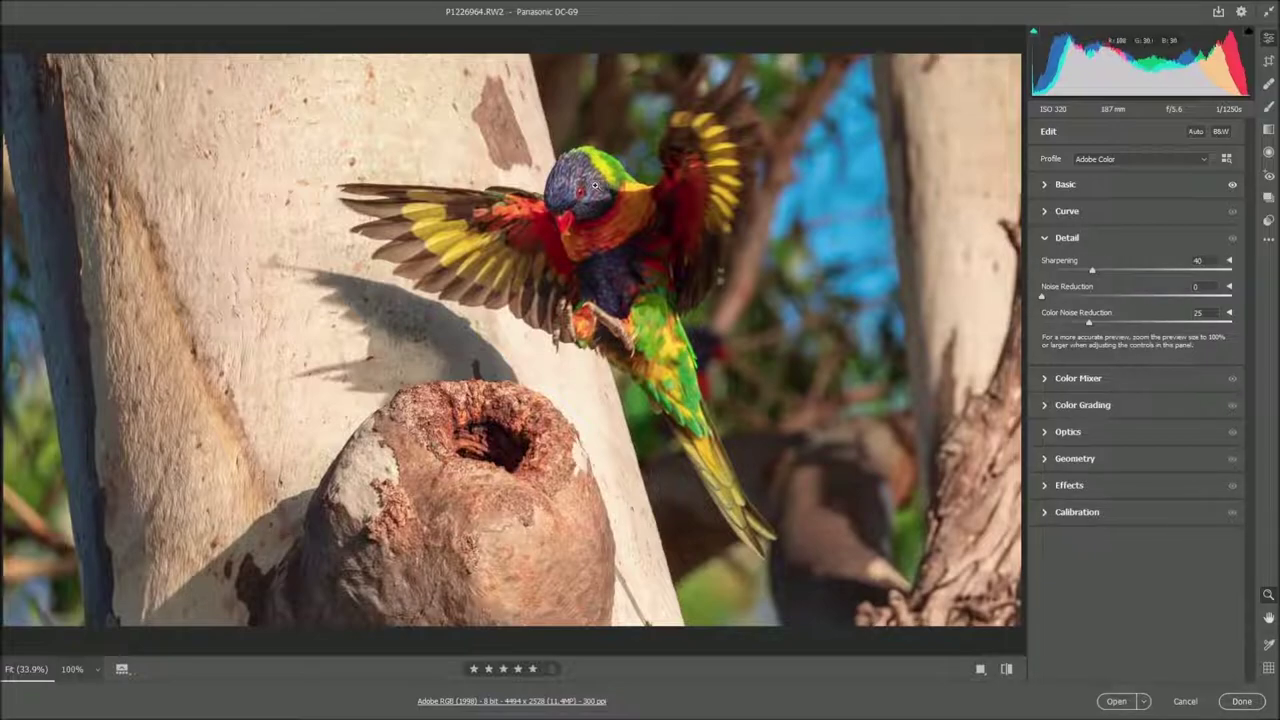
{"action": "left_click", "coordinate": [569, 186]}
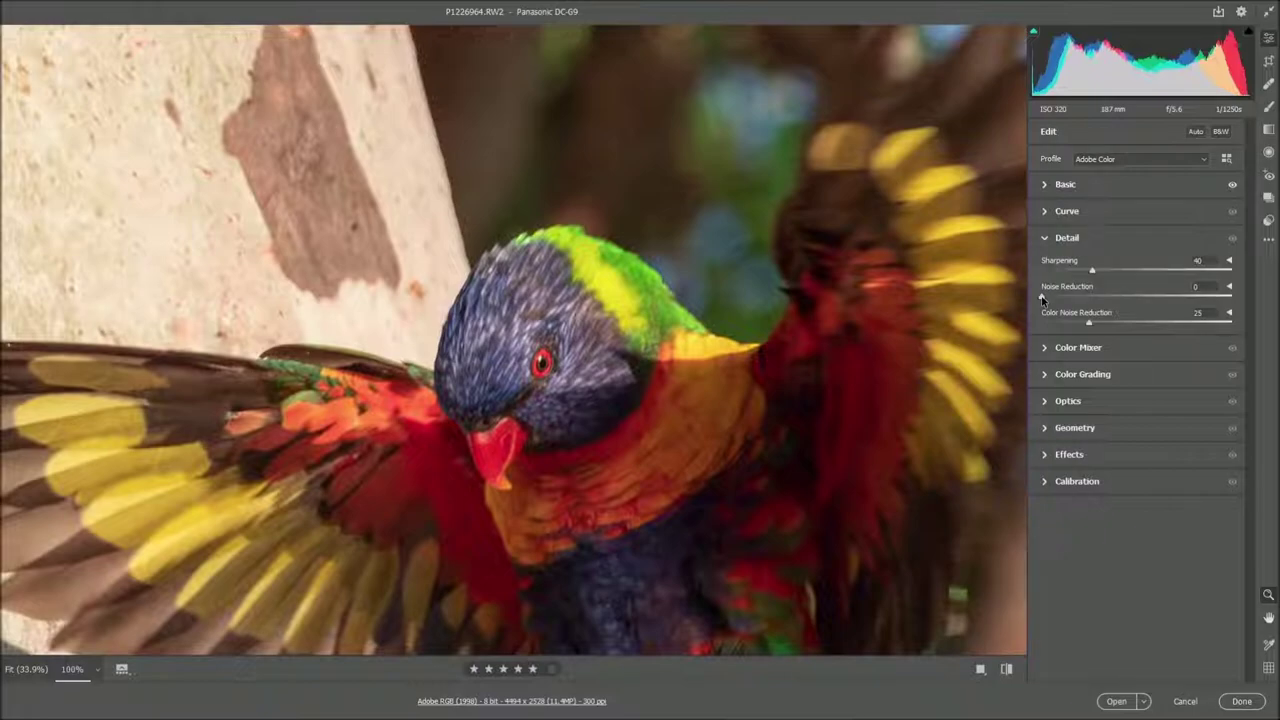
{"action": "left_click_drag", "start_coordinate": [1042, 298], "coordinate": [1082, 299]}
{"action": "left_click_drag", "start_coordinate": [1085, 298], "coordinate": [1088, 298]}
{"action": "left_click_drag", "start_coordinate": [1092, 273], "coordinate": [1106, 273]}
{"action": "left_click", "coordinate": [1045, 239]}
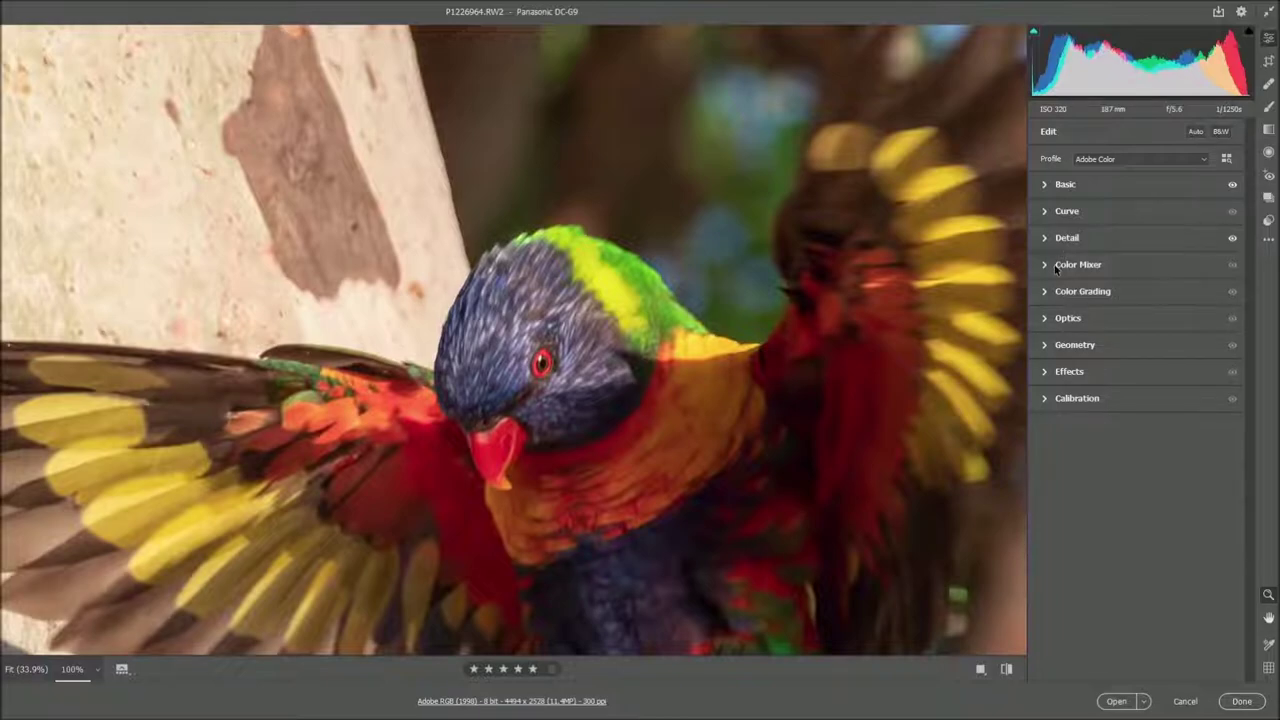
Fit the whole photo in view and check the lens profile options in the Optics settings
{"action": "left_click", "coordinate": [571, 323]}
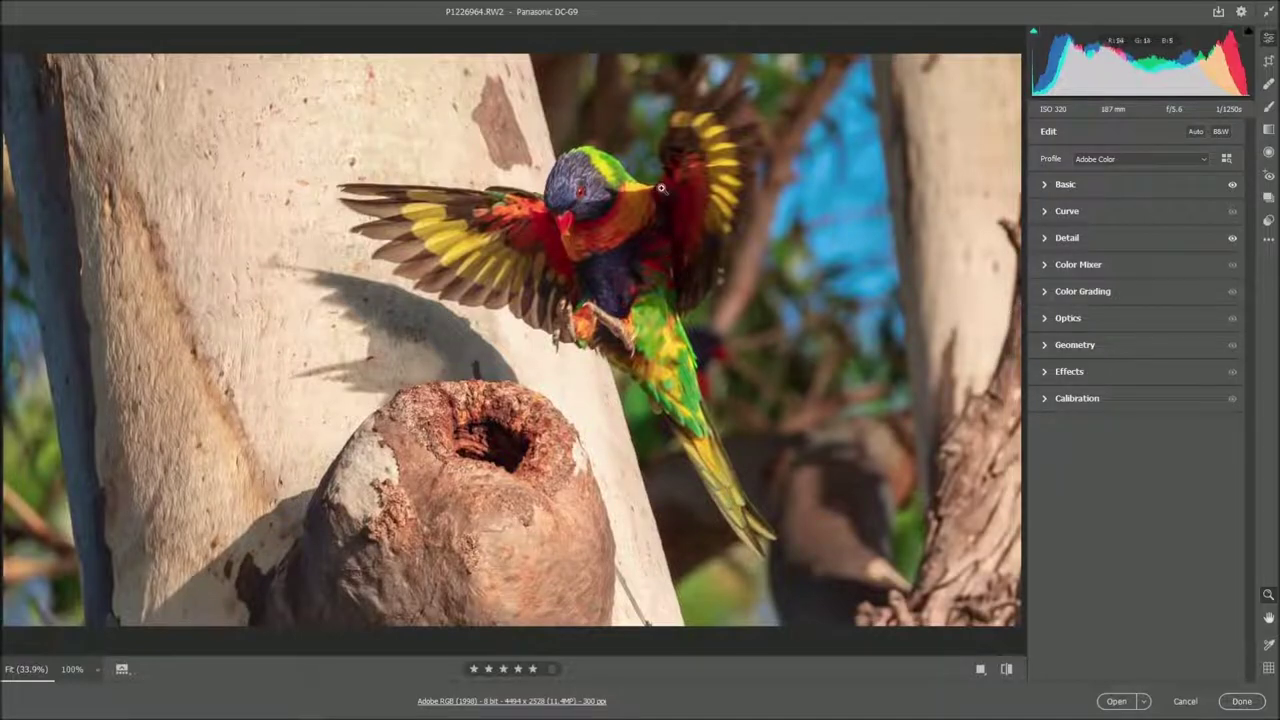
{"action": "left_click", "coordinate": [1045, 319]}
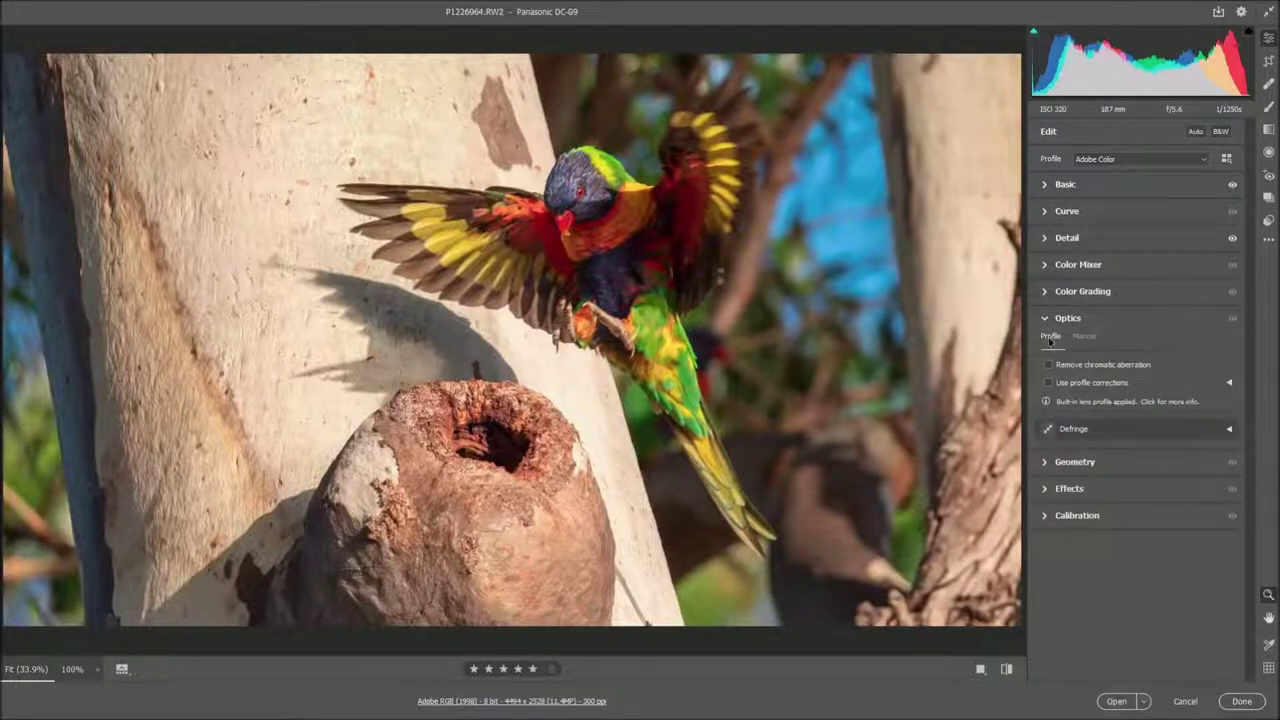
{"action": "left_click", "coordinate": [1045, 319]}
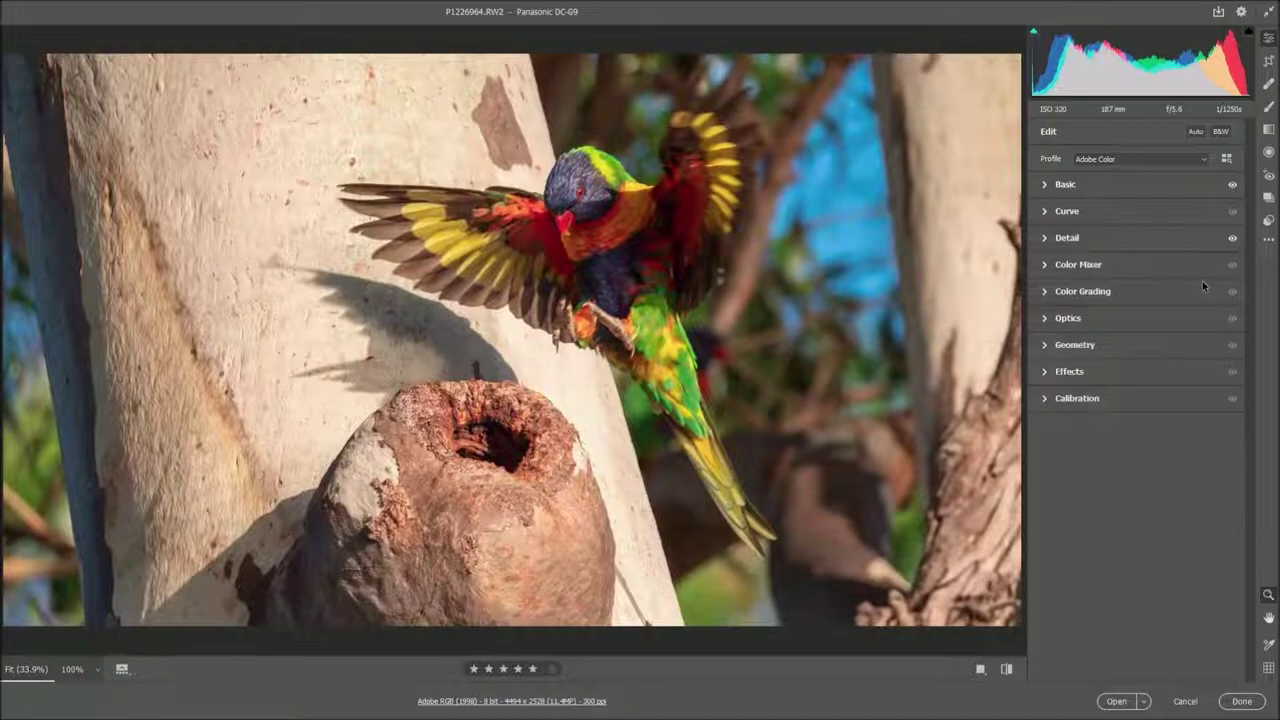
Try a Vignetting of -100 in the Effects settings, reset it and settle on -6
{"action": "left_click", "coordinate": [1045, 373]}
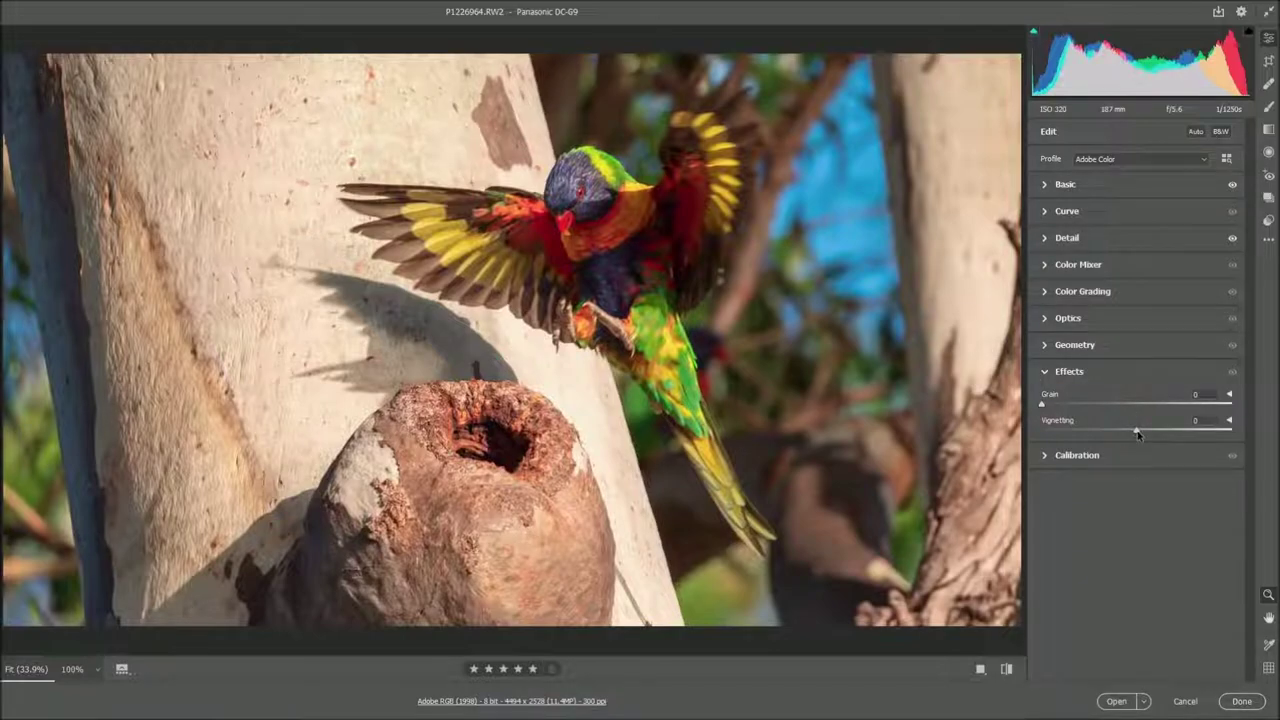
{"action": "left_click_drag", "start_coordinate": [1136, 432], "coordinate": [932, 438]}
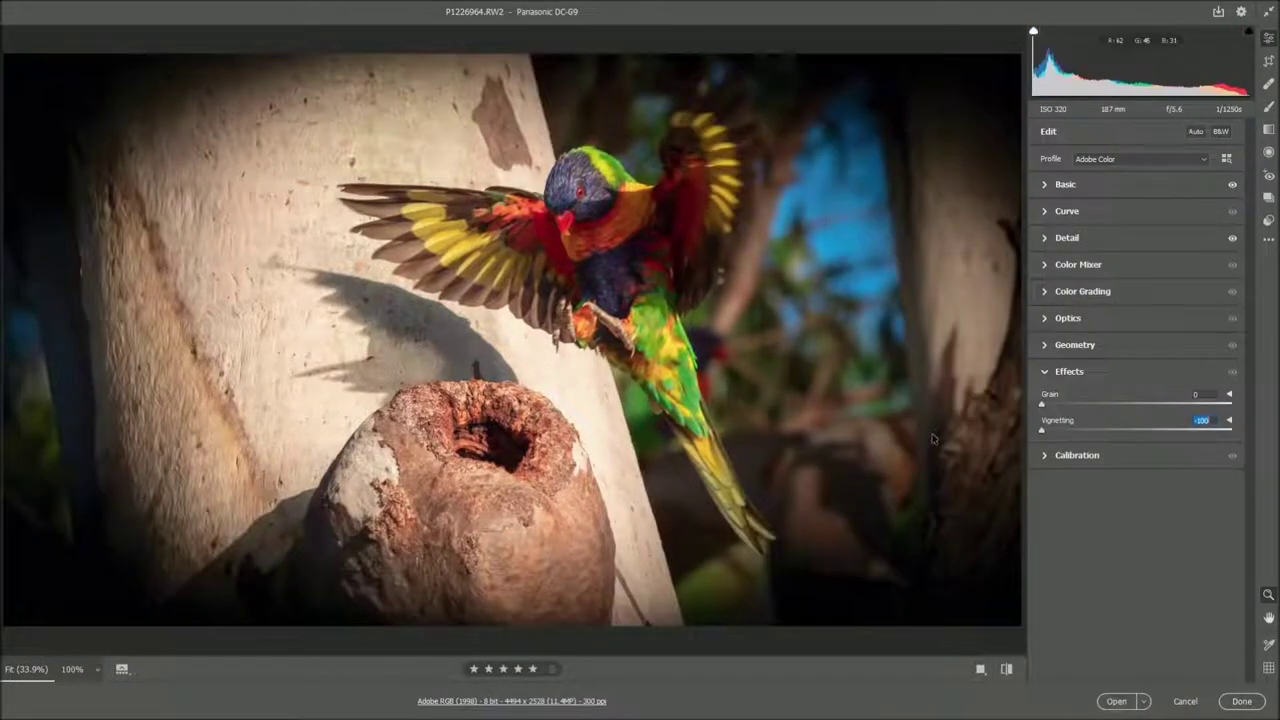
{"action": "left_click", "coordinate": [1132, 432]}
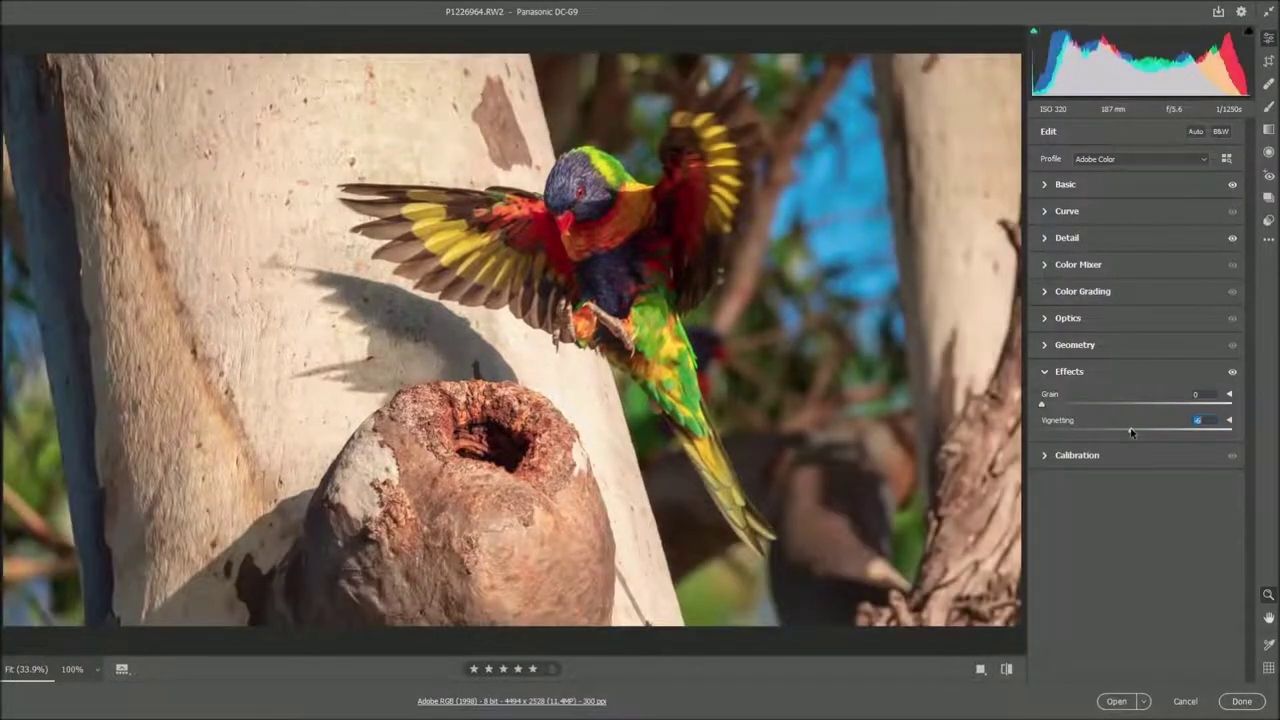
{"action": "left_click_drag", "start_coordinate": [1132, 432], "coordinate": [1136, 432]}
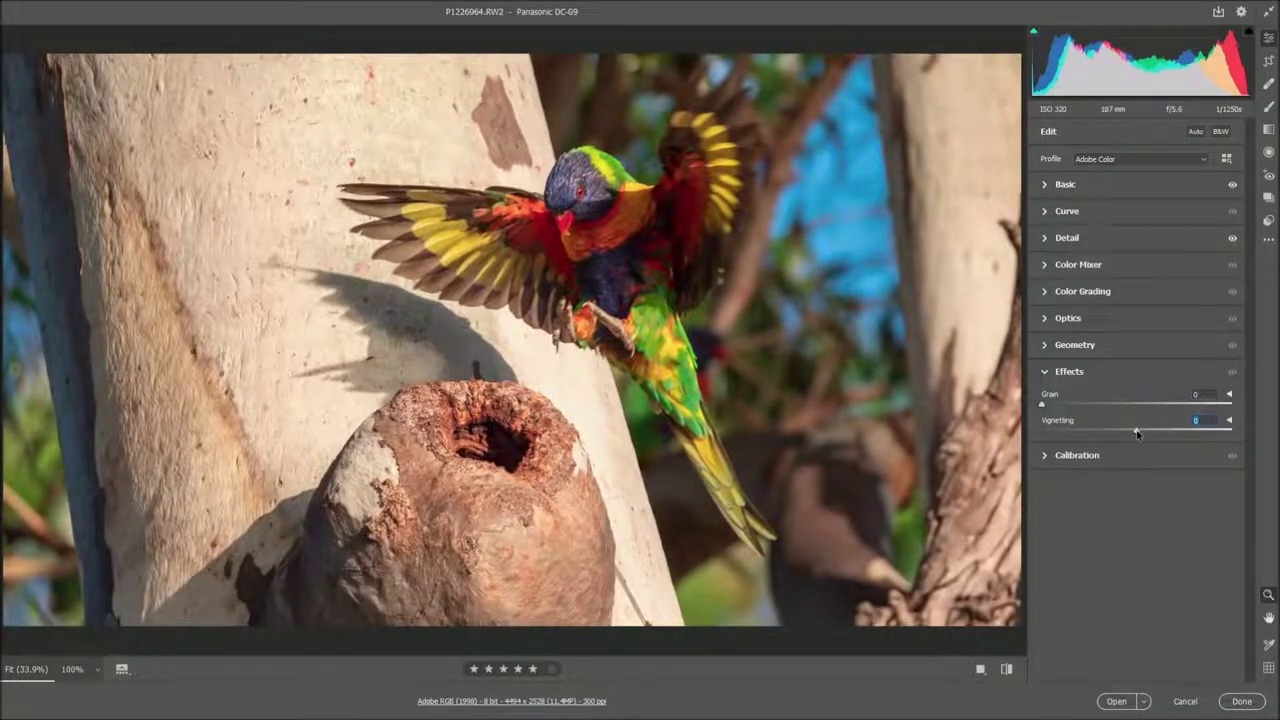
{"action": "left_click_drag", "start_coordinate": [1136, 432], "coordinate": [1131, 432]}
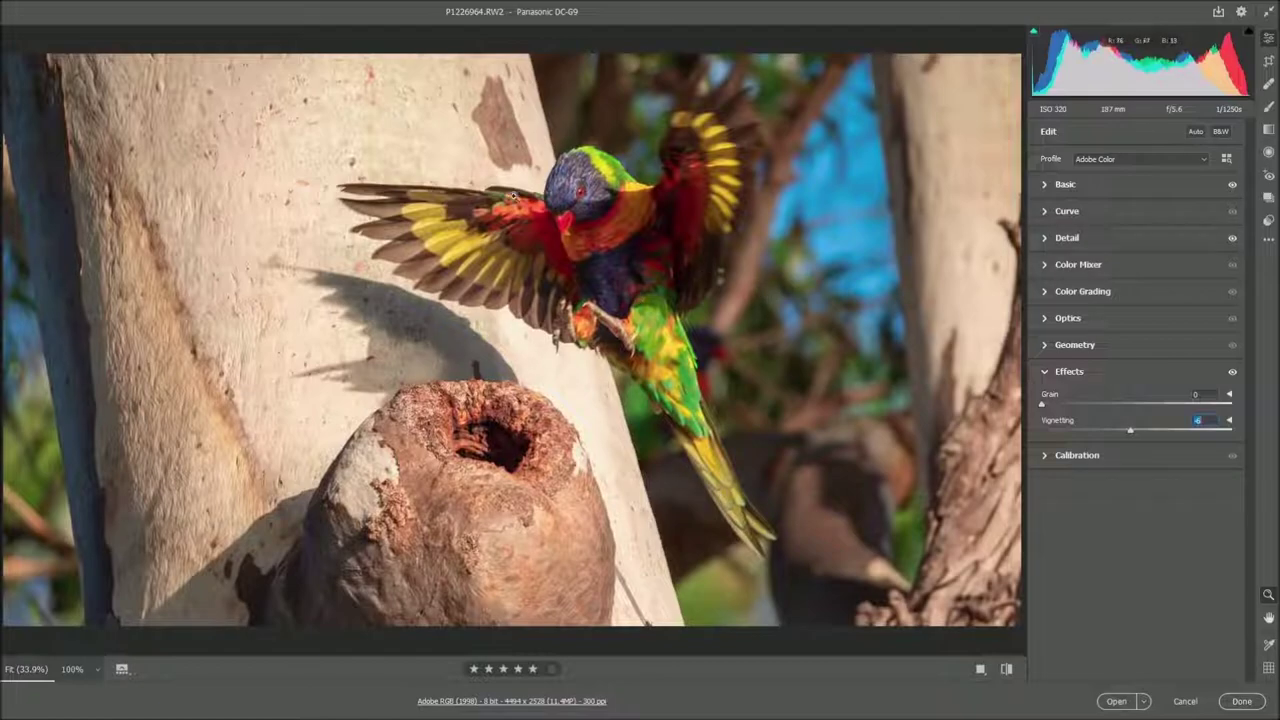
{"action": "double_click", "coordinate": [1131, 433]}
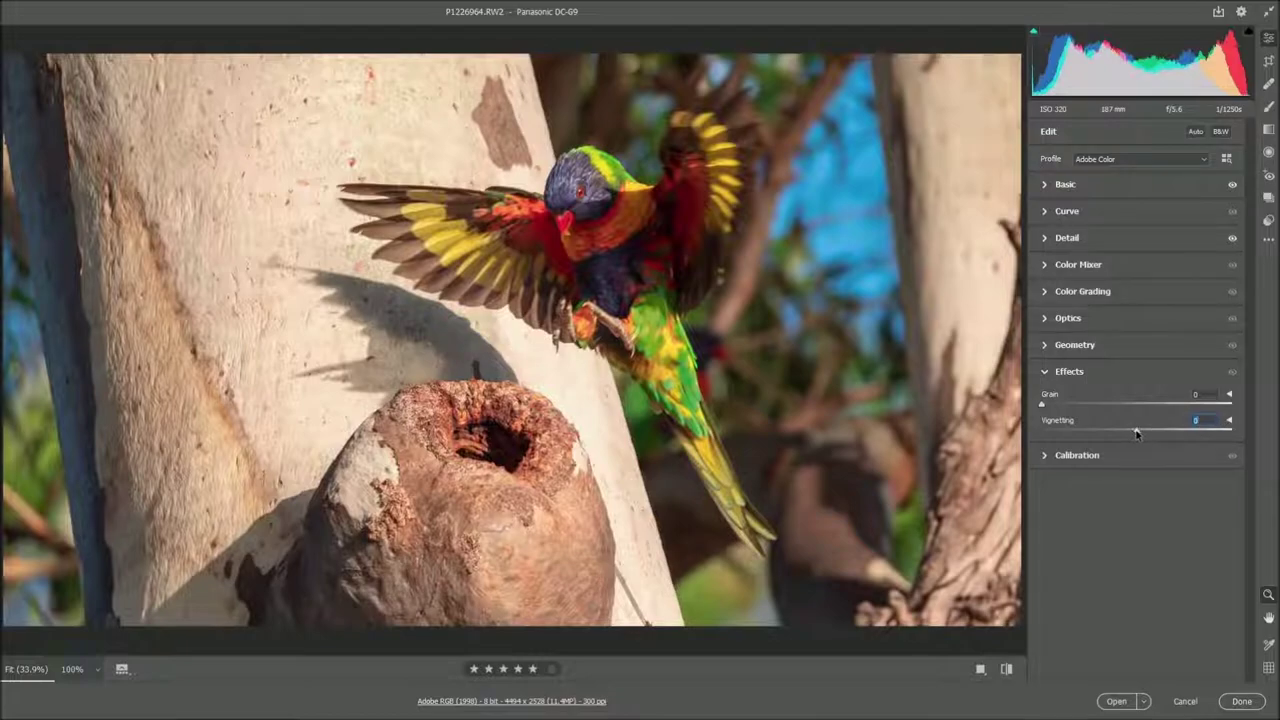
{"action": "left_click_drag", "start_coordinate": [1136, 433], "coordinate": [1132, 433]}
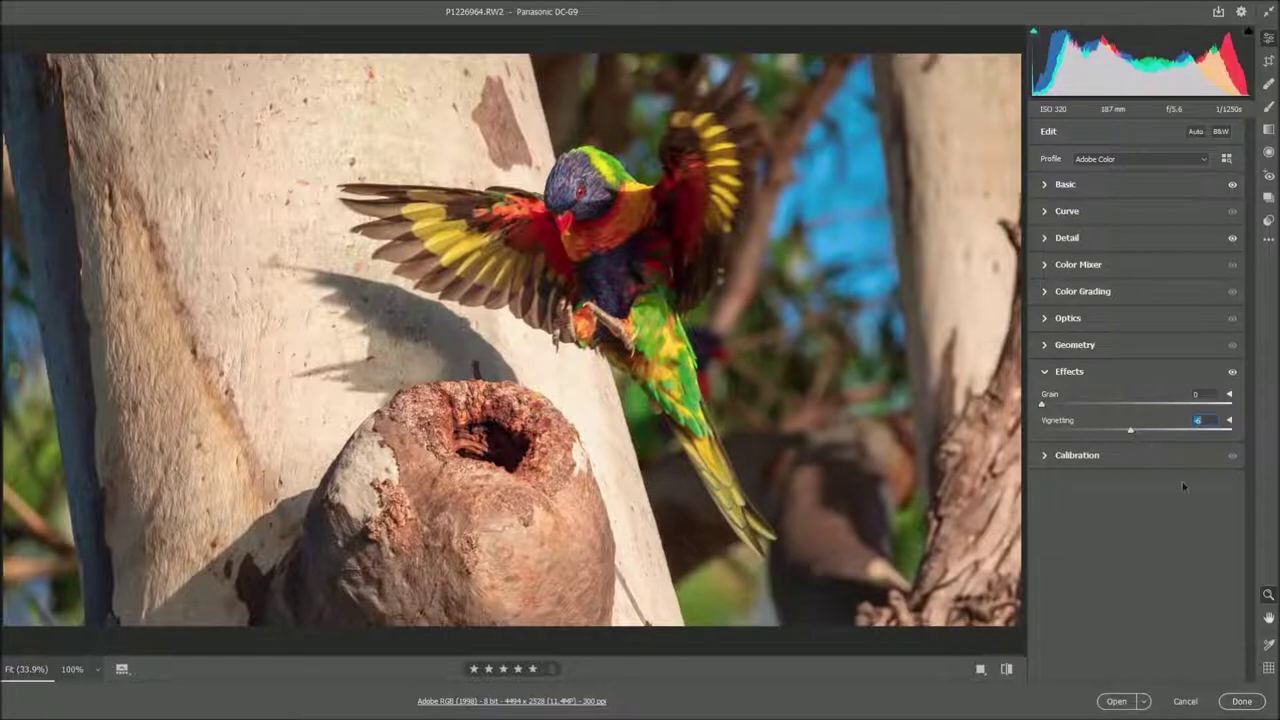
Compare the edited photo with its original settings and open the edited version in Photoshop
{"action": "left_click", "coordinate": [1006, 670]}
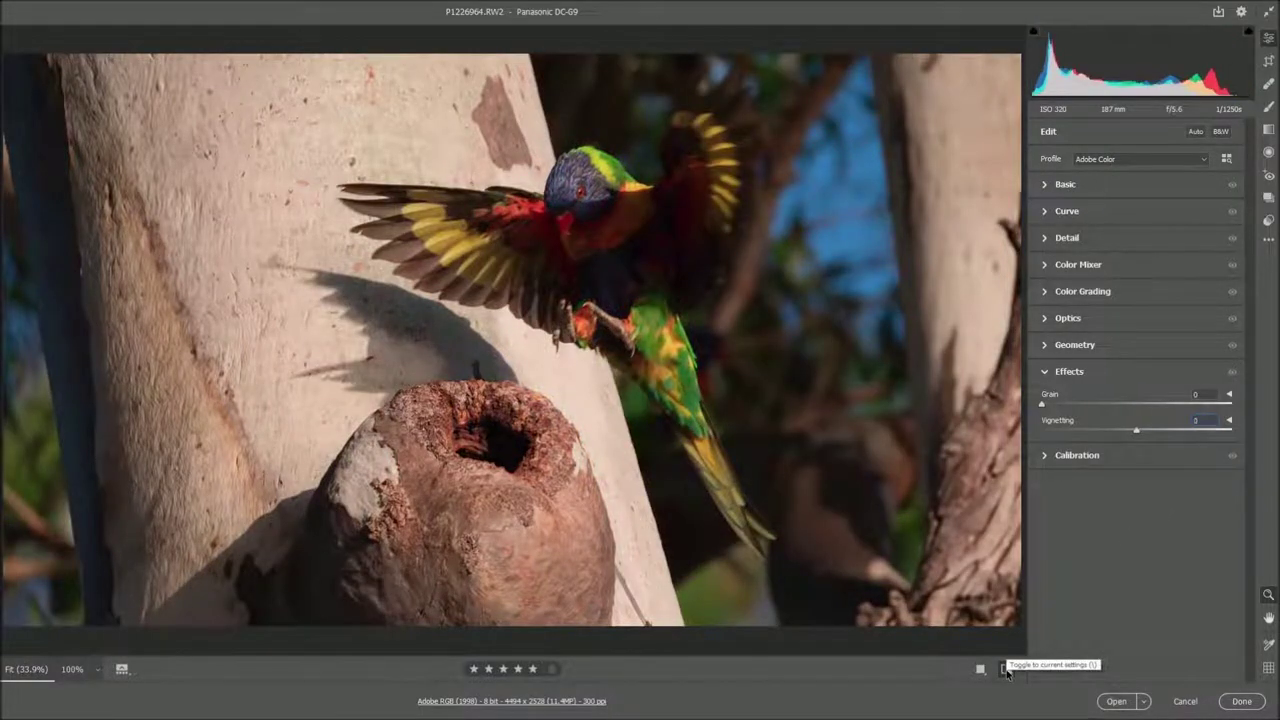
{"action": "left_click", "coordinate": [1006, 670]}
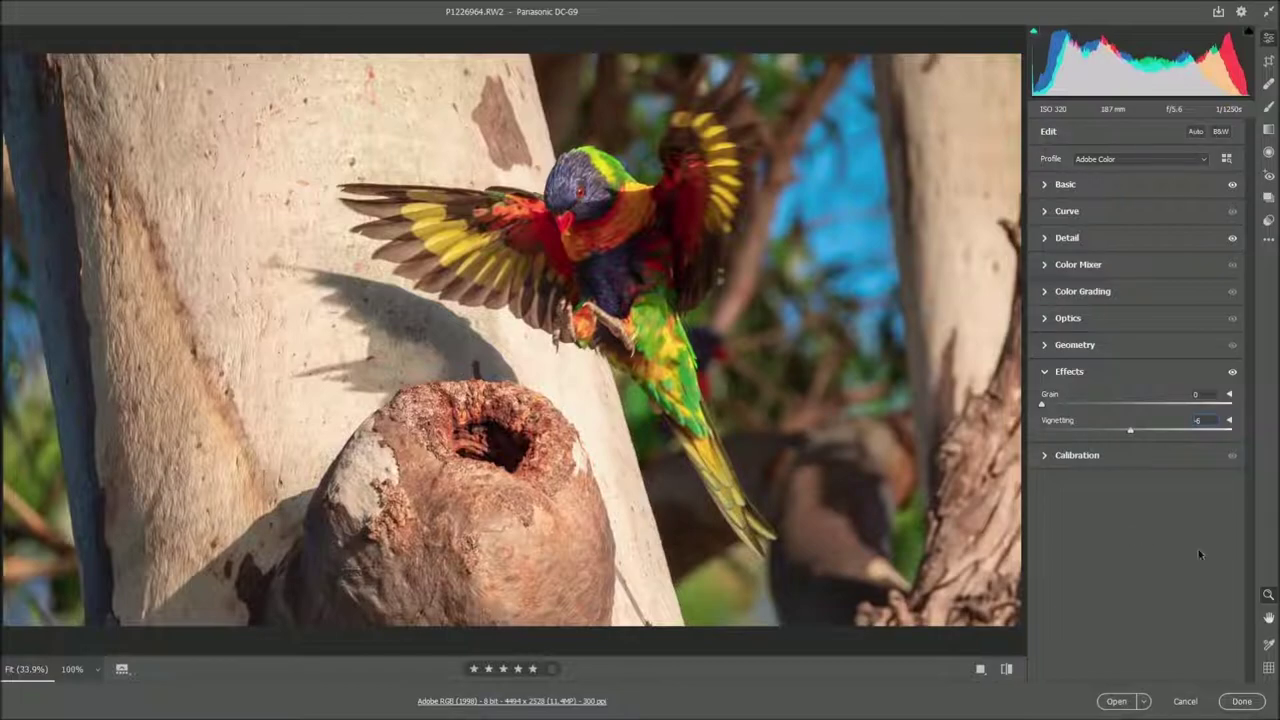
{"action": "left_click", "coordinate": [1124, 703]}
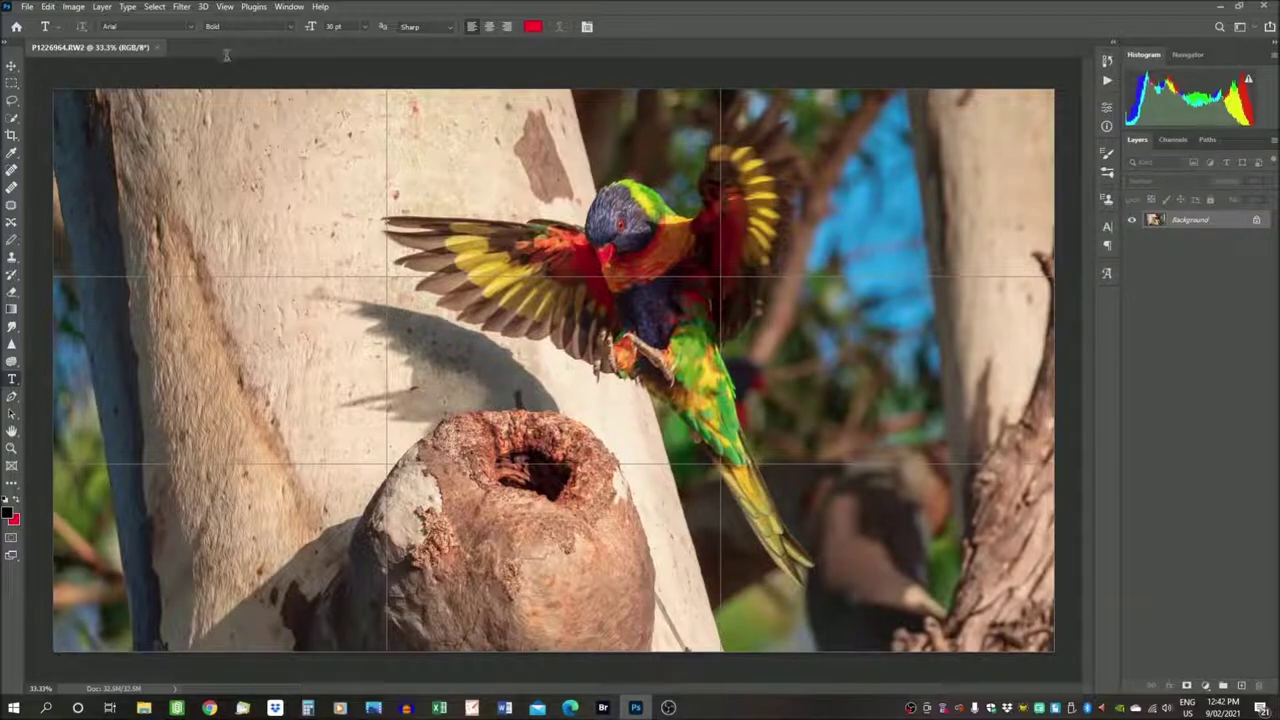
Try Auto Contrast on the photo and undo it
{"action": "left_click", "coordinate": [72, 8]}
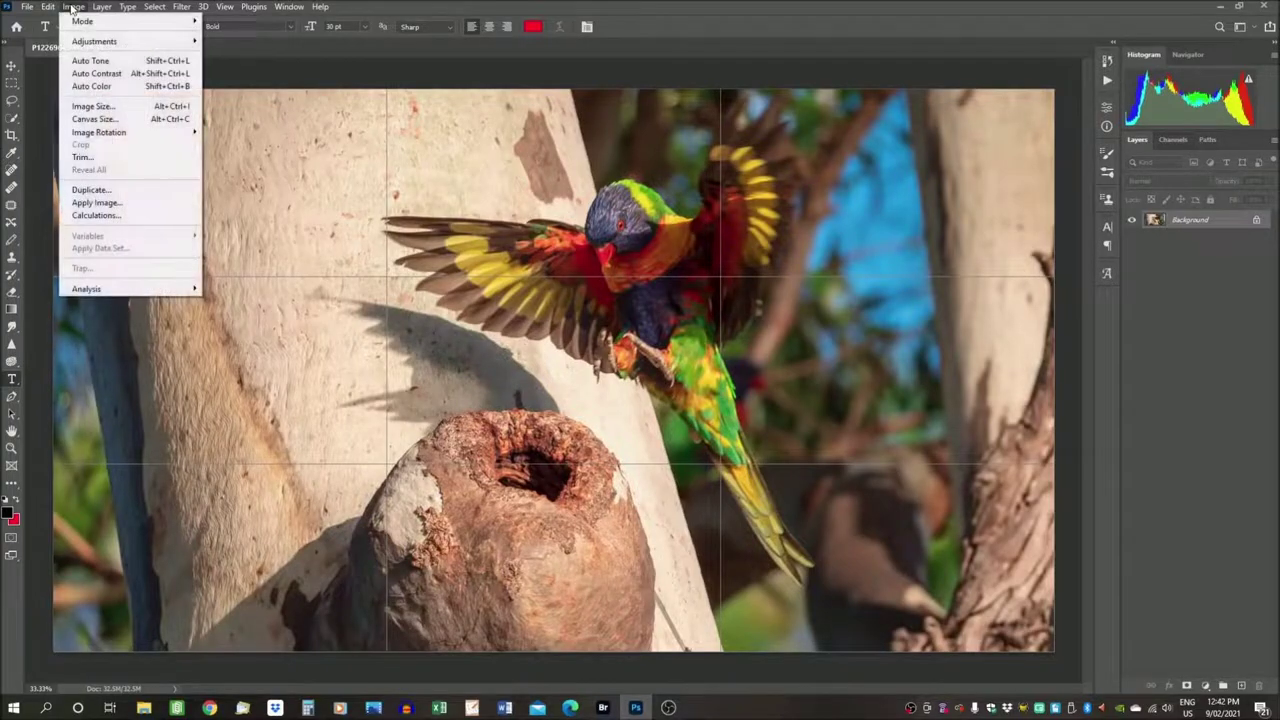
{"action": "left_click", "coordinate": [92, 74]}
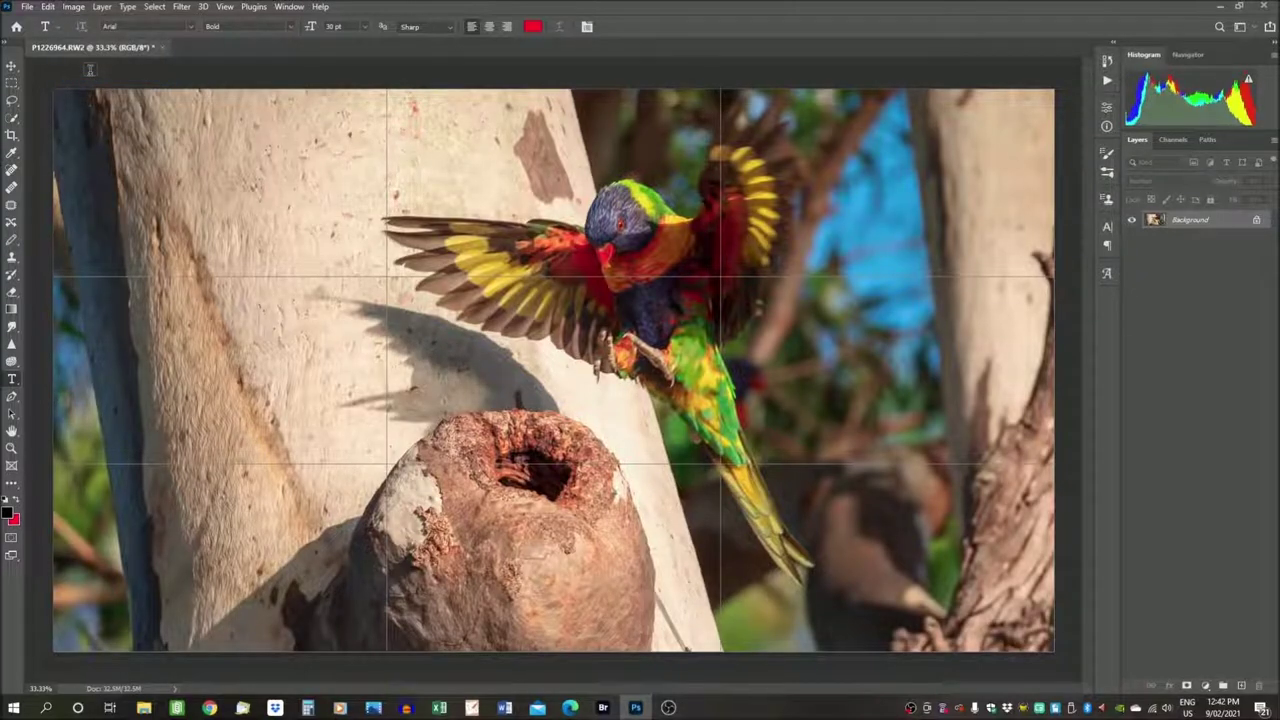
{"action": "left_click", "coordinate": [48, 8]}
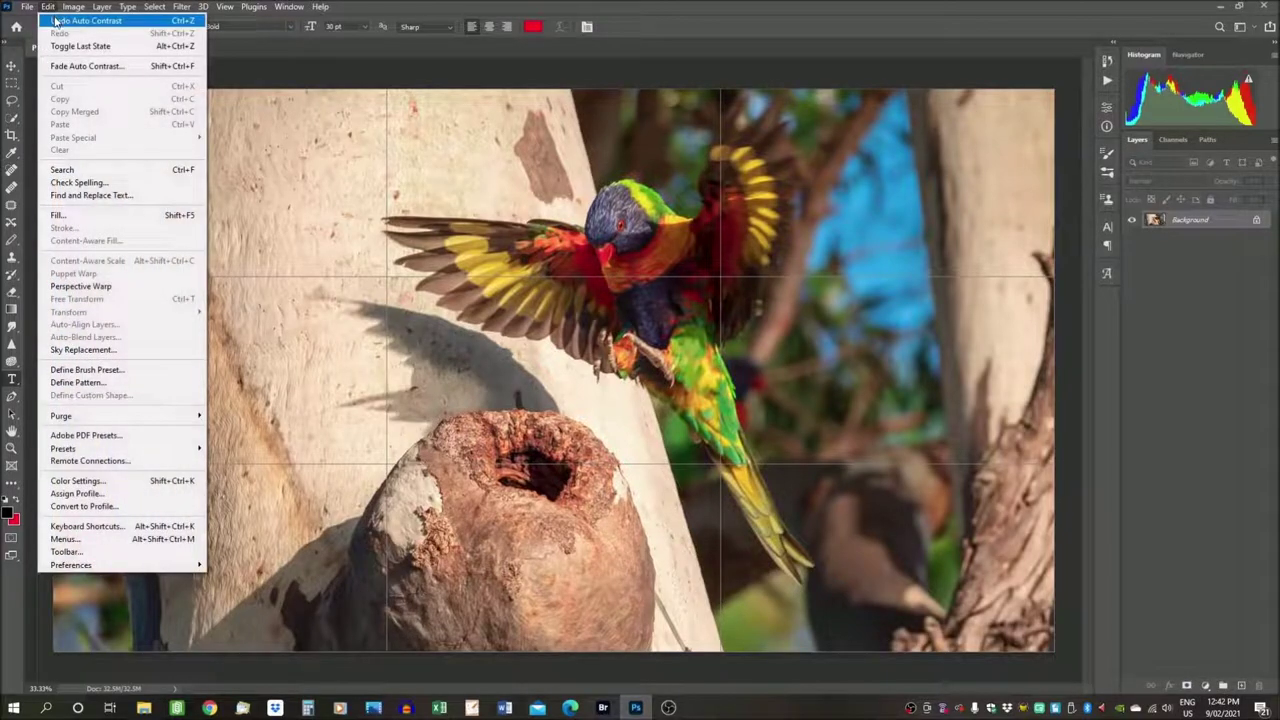
{"action": "left_click", "coordinate": [55, 20]}
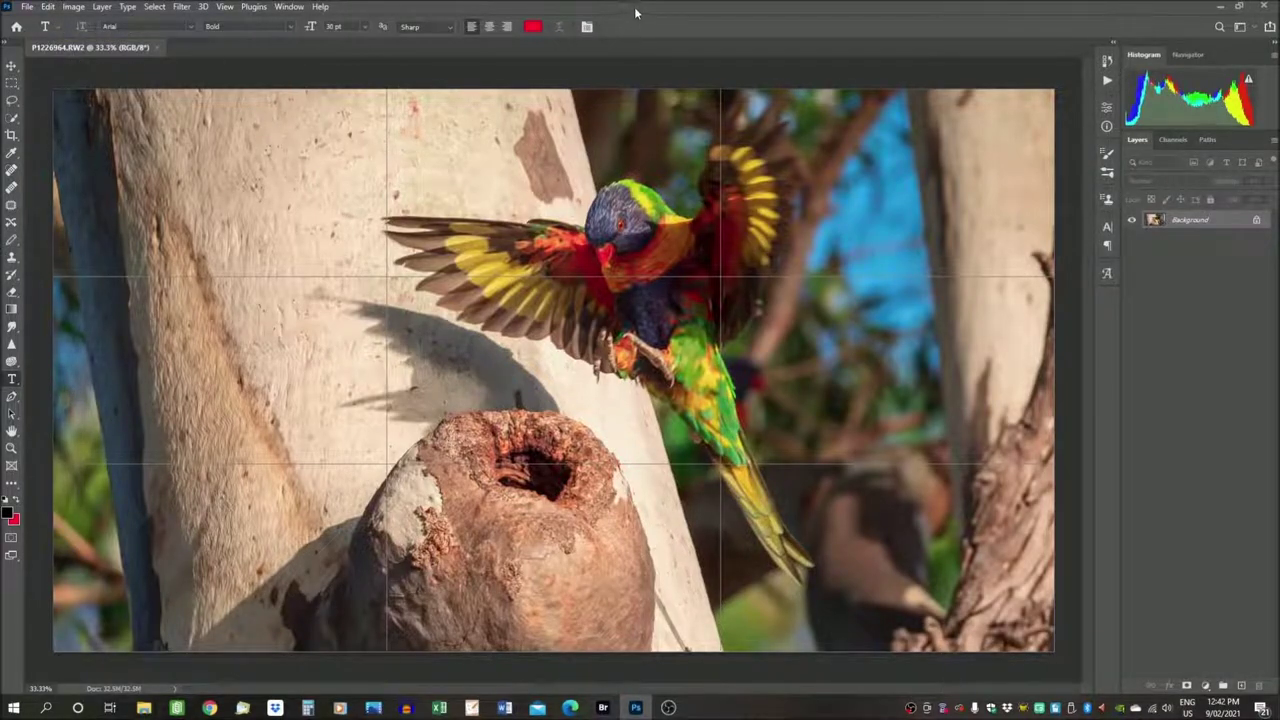
Apply a Levels adjustment to the photo using the automatic correction
{"action": "left_click", "coordinate": [74, 7]}
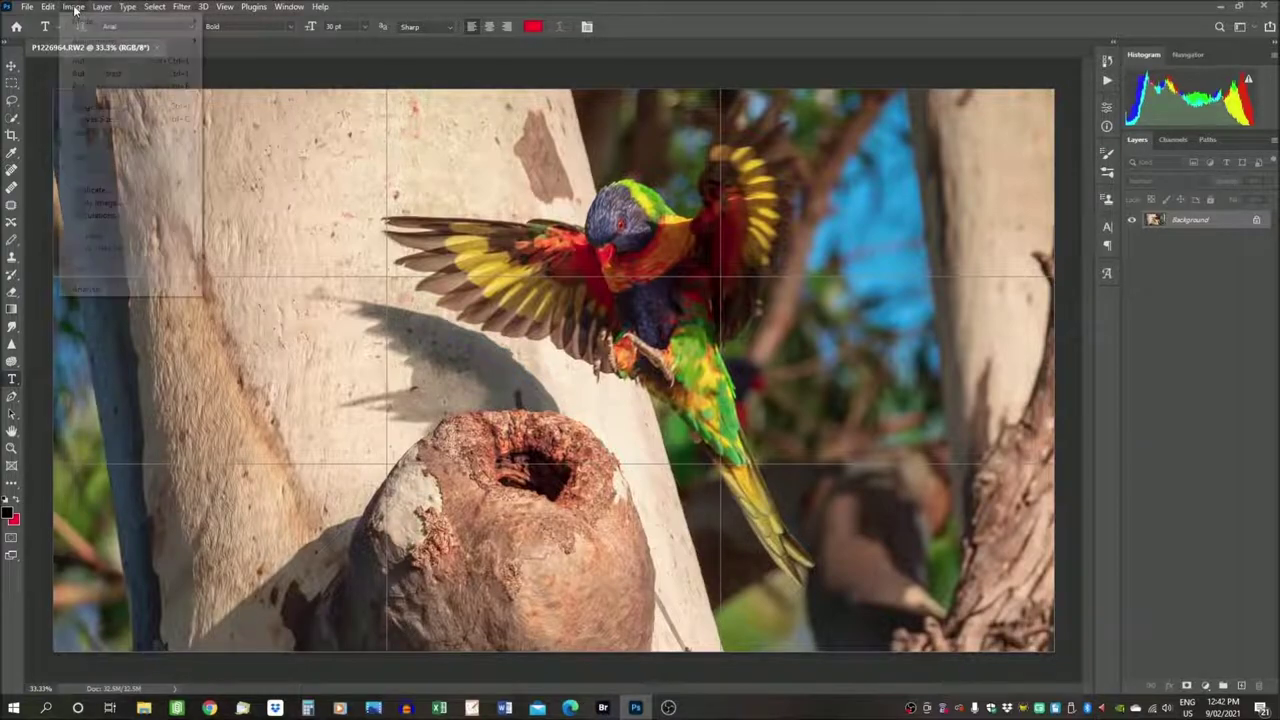
{"action": "mouse_move", "coordinate": [85, 40]}
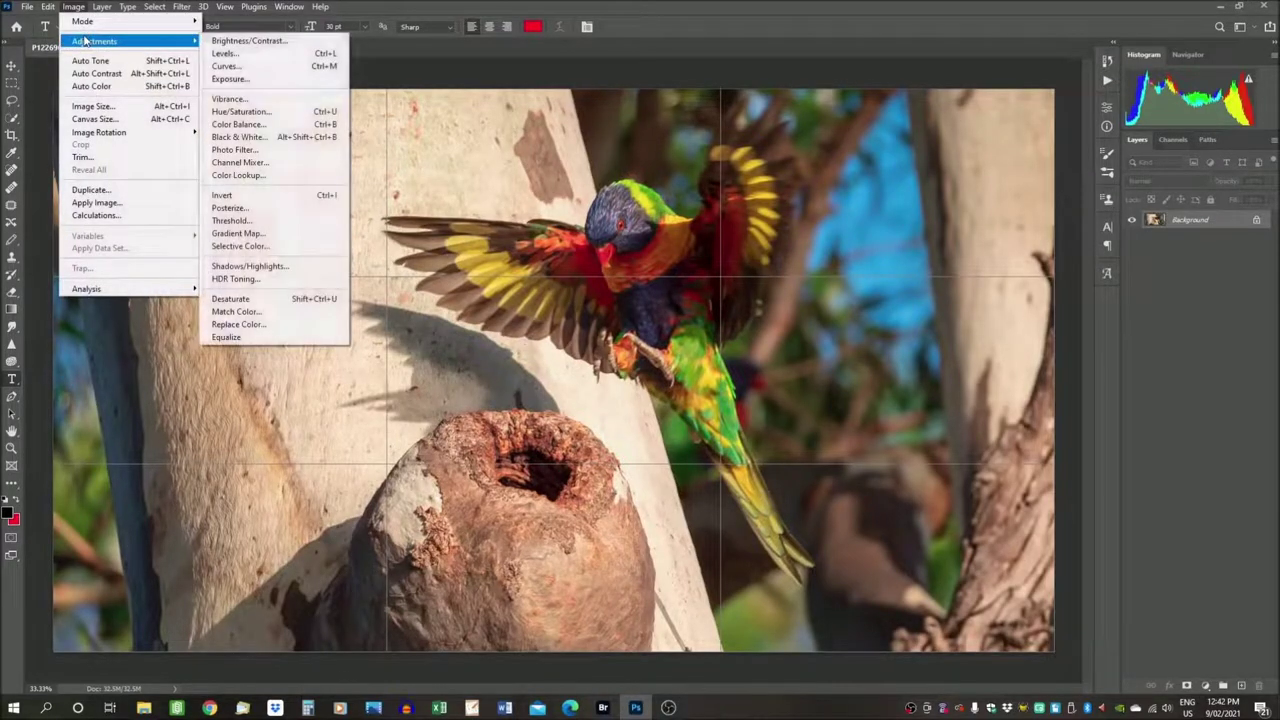
{"action": "left_click", "coordinate": [268, 52]}
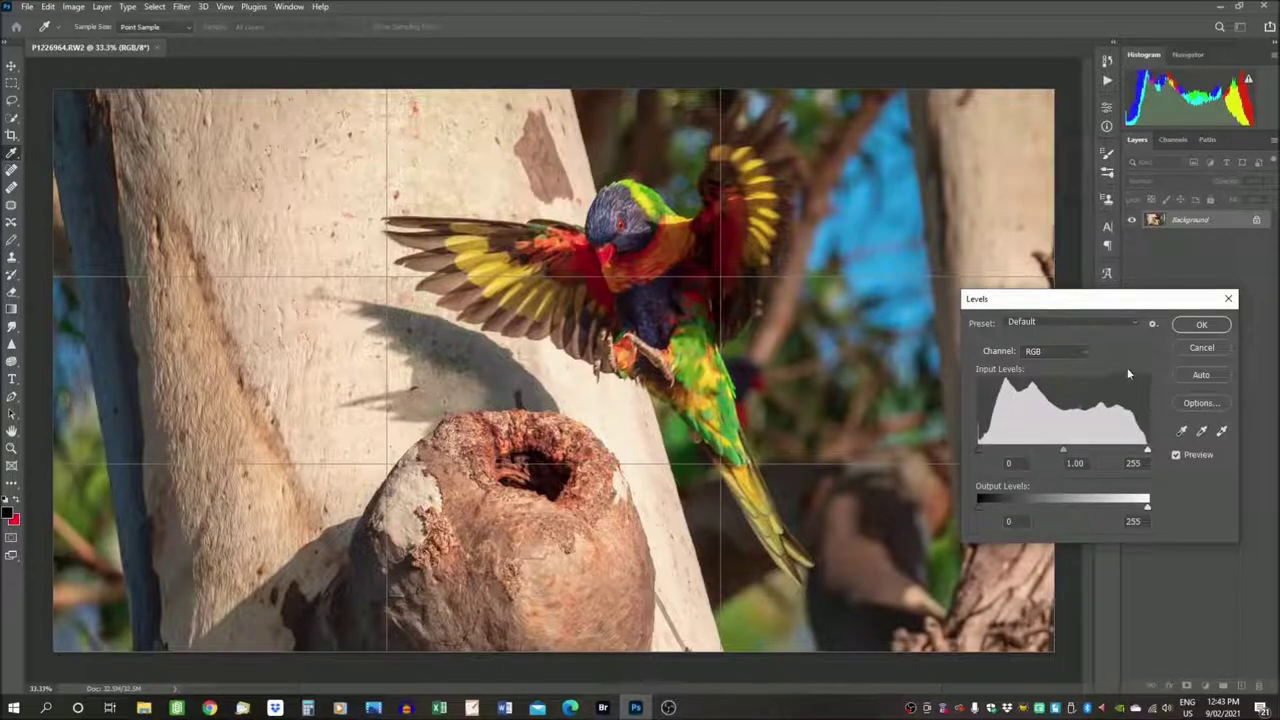
{"action": "left_click", "coordinate": [1201, 378]}
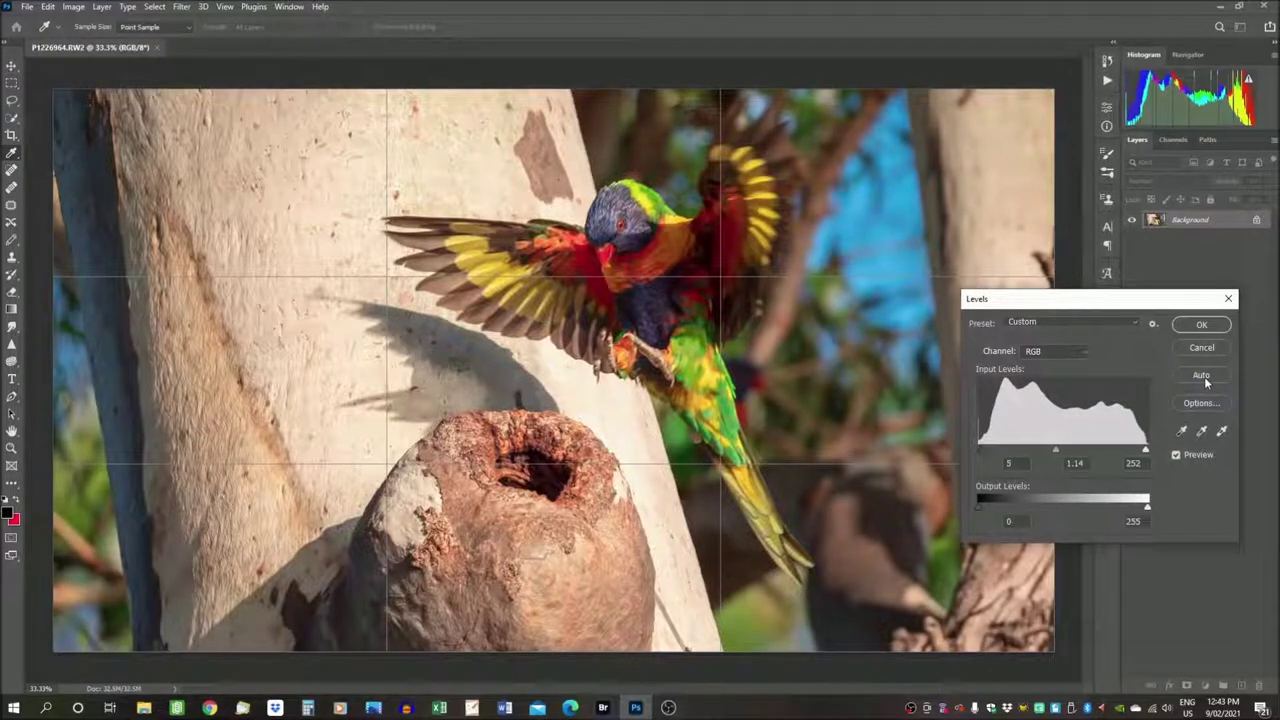
{"action": "left_click", "coordinate": [1202, 324]}
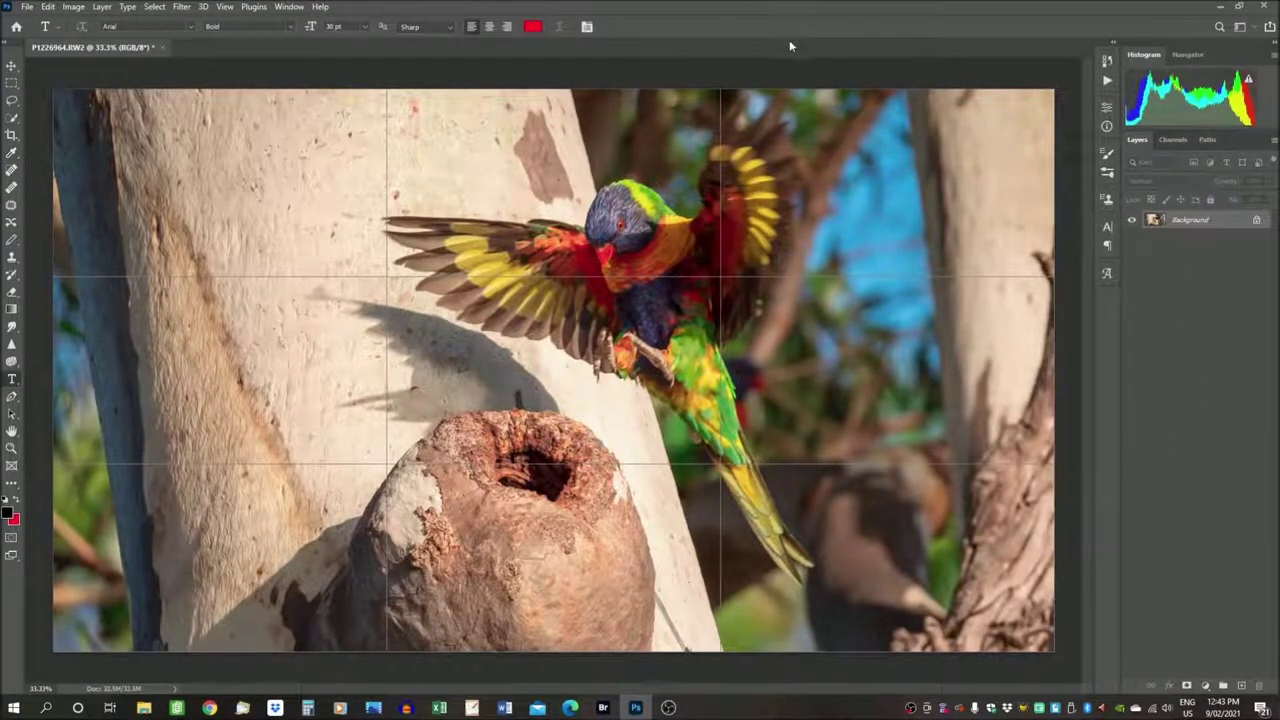
Undo and redo the Levels adjustment to compare the photo with and without it
{"action": "left_click", "coordinate": [46, 7]}
{"action": "left_click", "coordinate": [47, 21]}
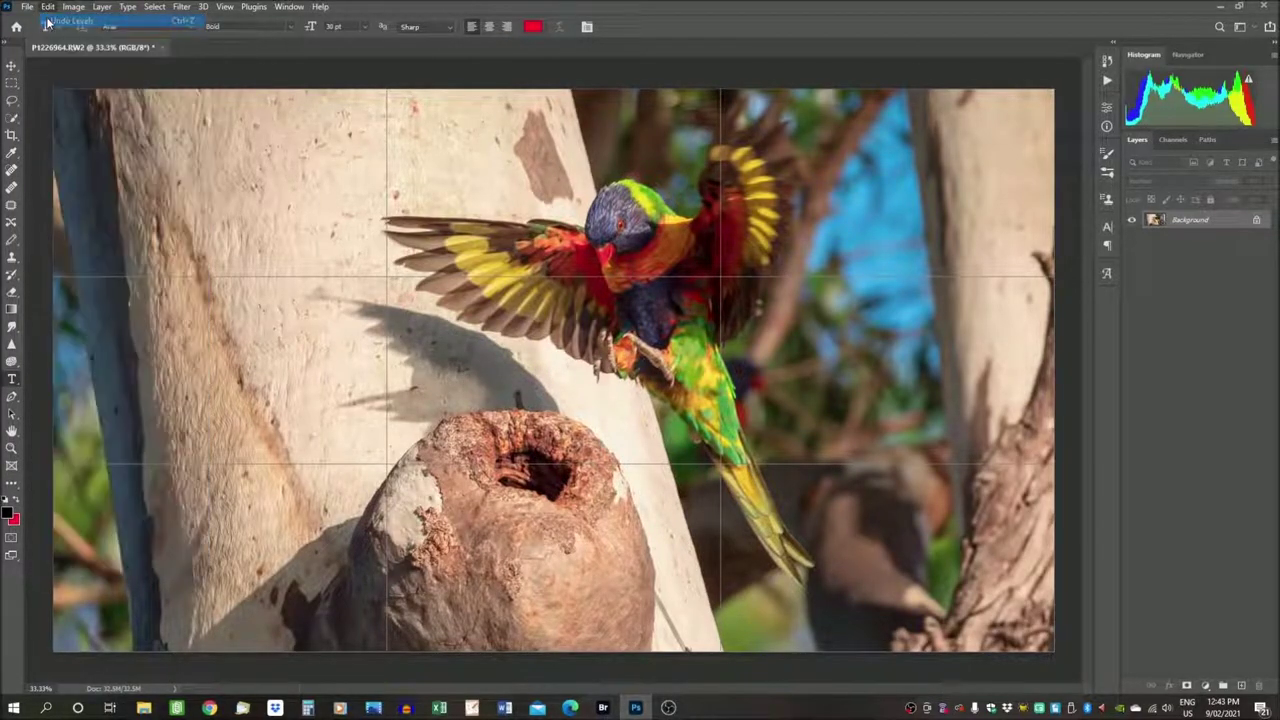
{"action": "left_click", "coordinate": [47, 7]}
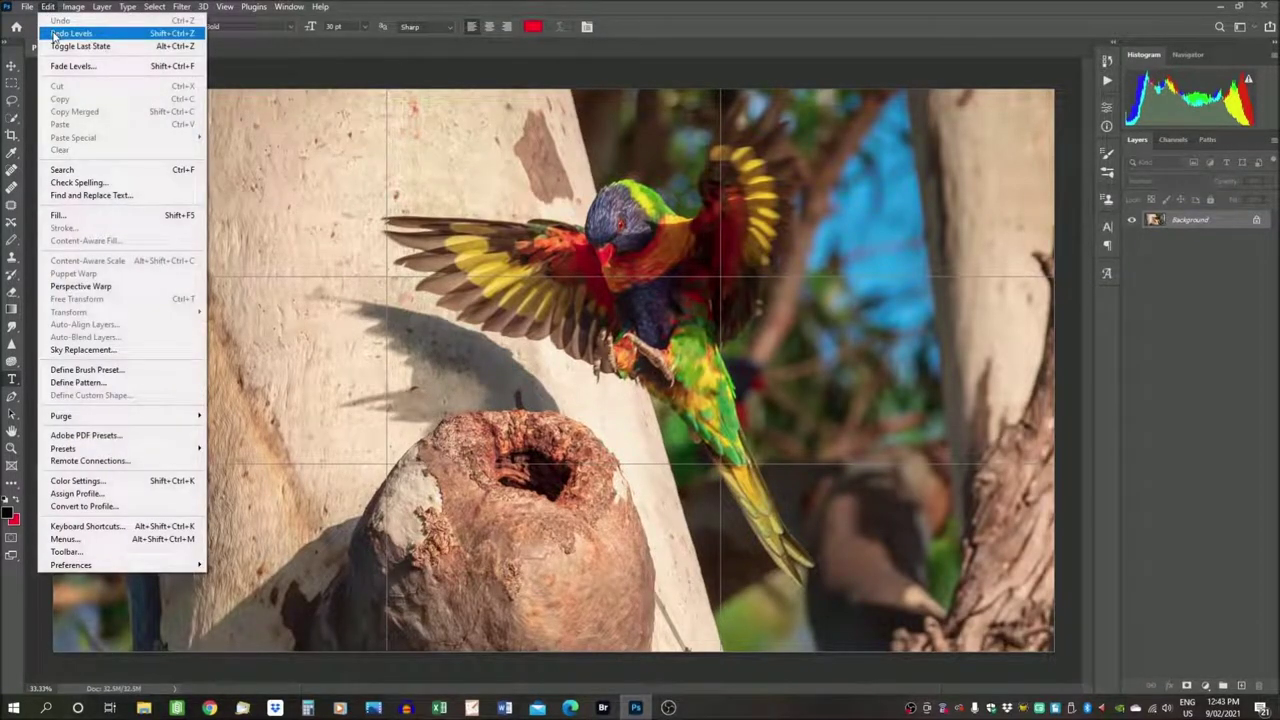
{"action": "left_click", "coordinate": [54, 34]}
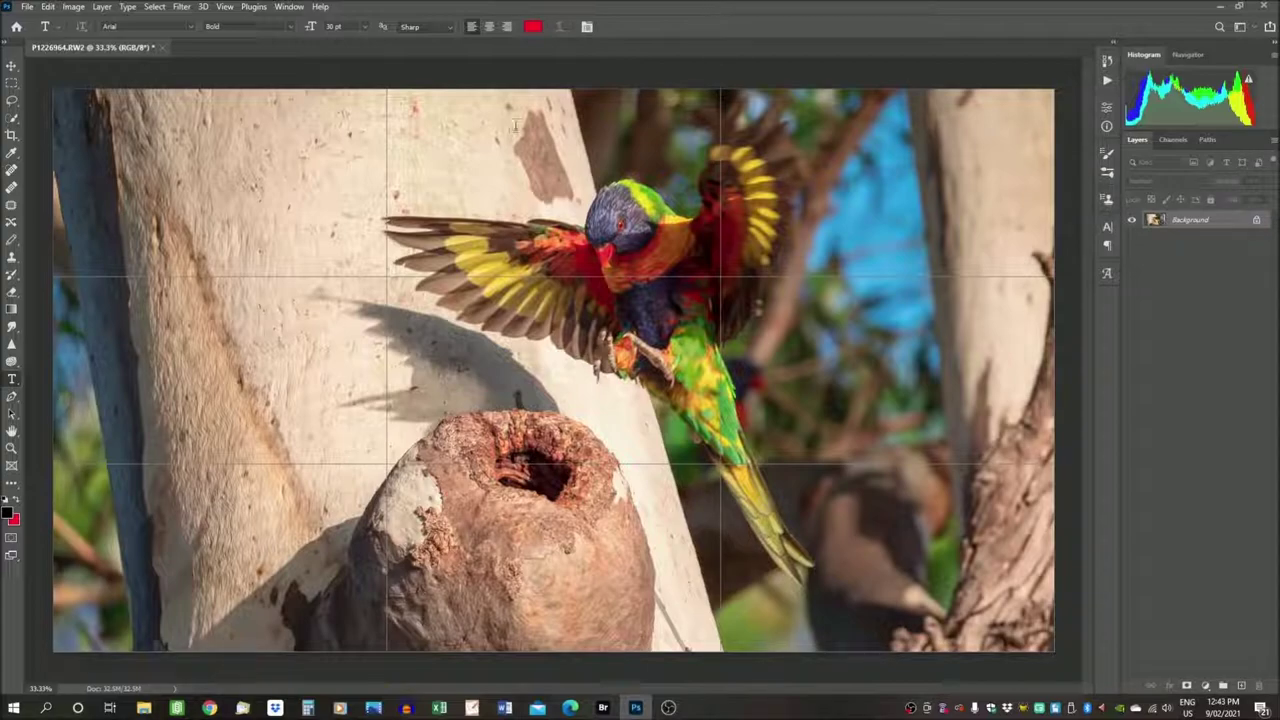
Resize the image to a width of 2560 pixels with proportions linked and automatic resampling
{"action": "left_click", "coordinate": [72, 9]}
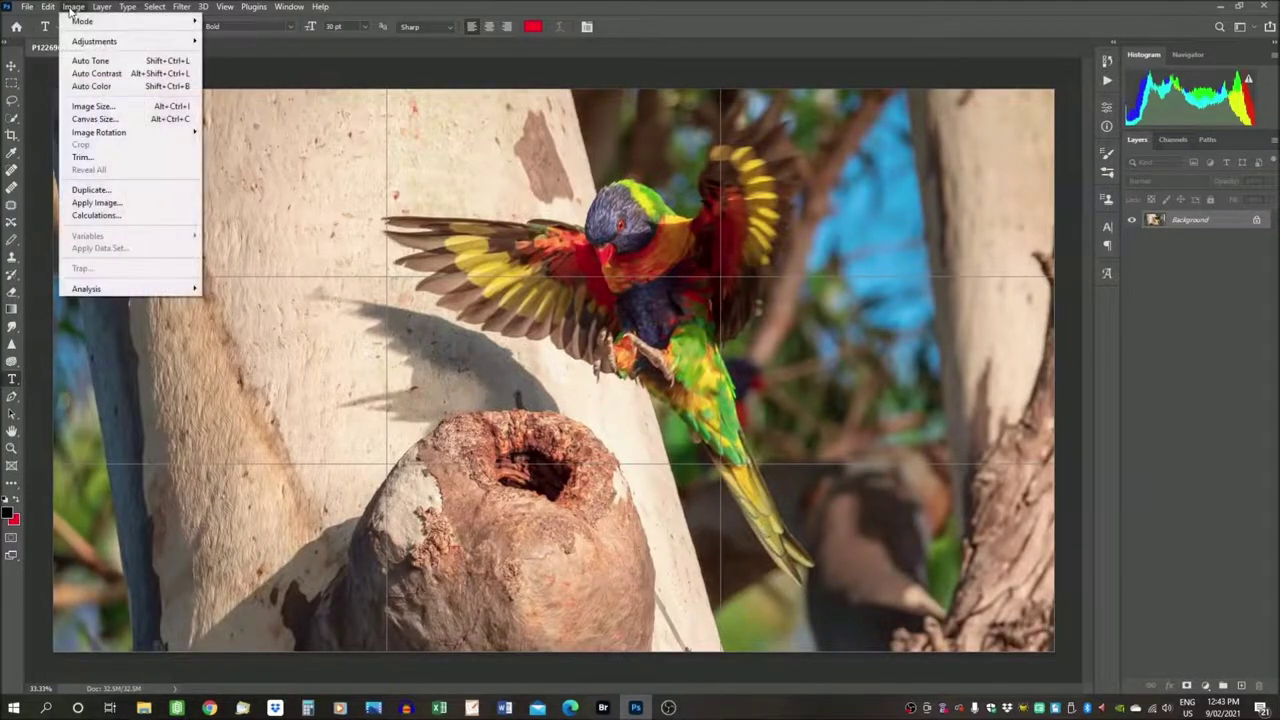
{"action": "left_click", "coordinate": [87, 107]}
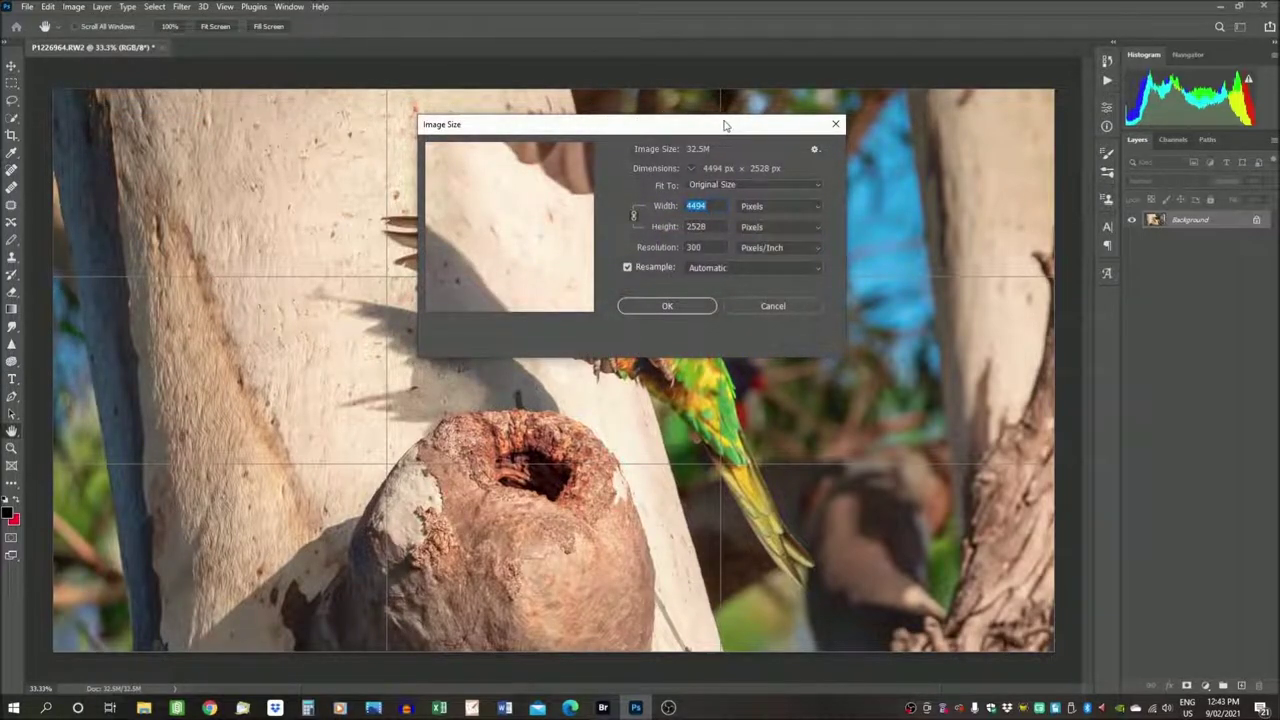
{"action": "type", "text": "256"}
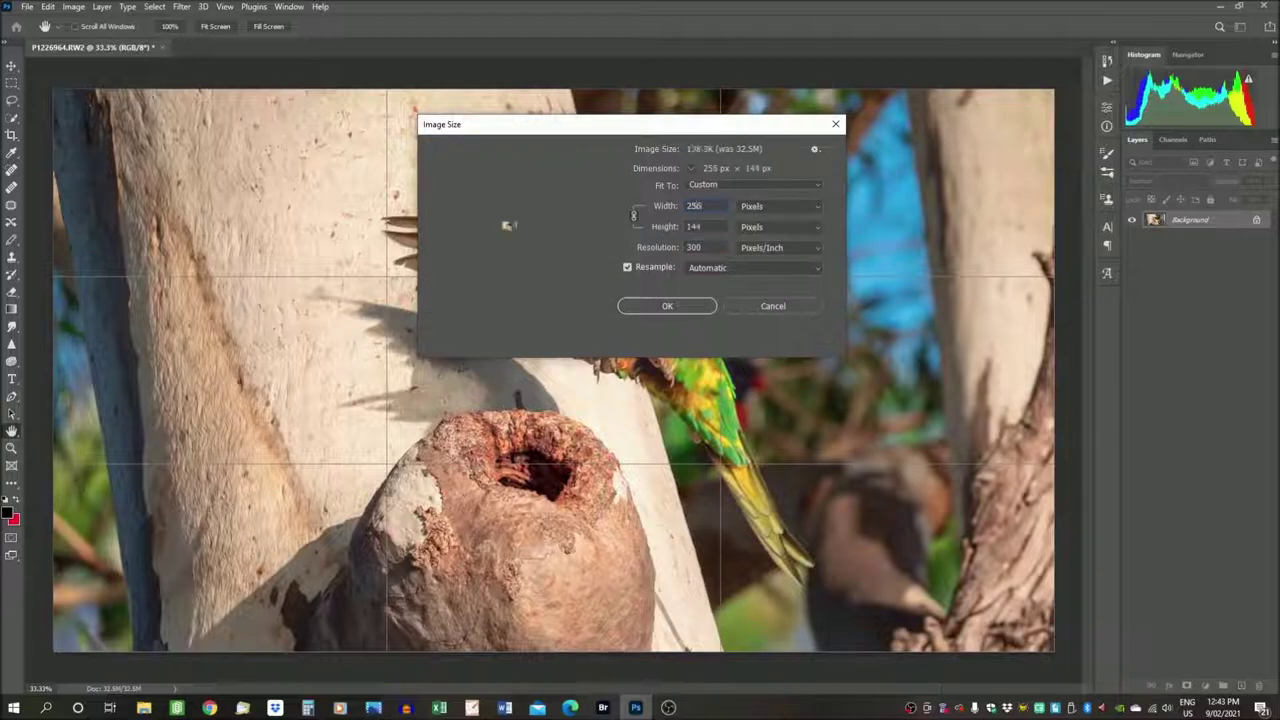
{"action": "type", "text": "0"}
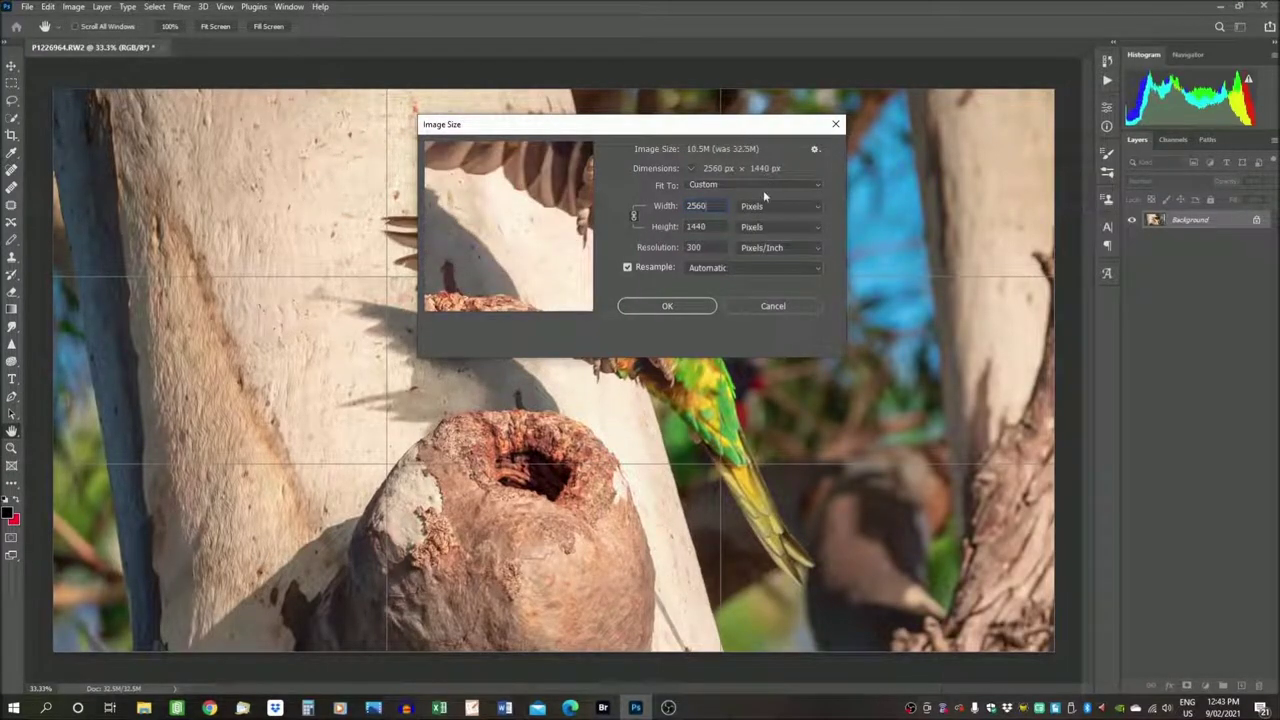
{"action": "left_click", "coordinate": [675, 308]}
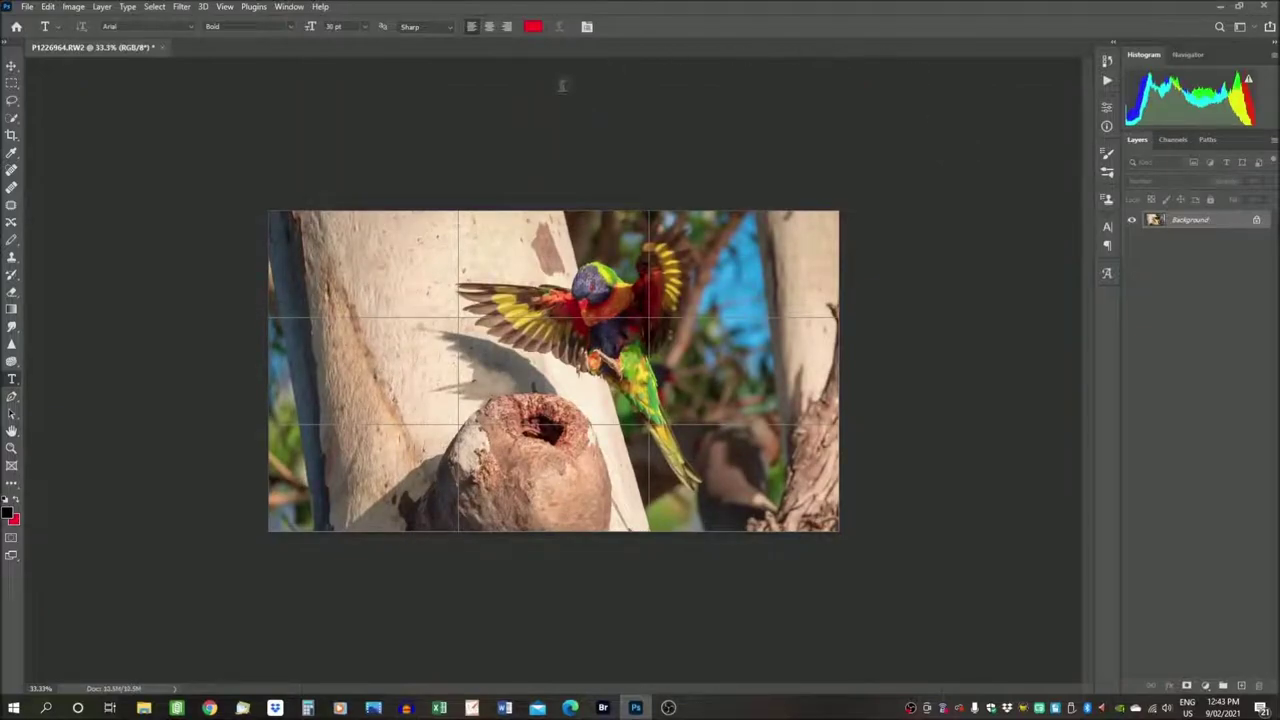
Sharpen the photo at 100% view with an Unsharp Mask of amount 25%, radius 1.0 pixels and threshold 0
{"action": "left_click", "coordinate": [224, 7]}
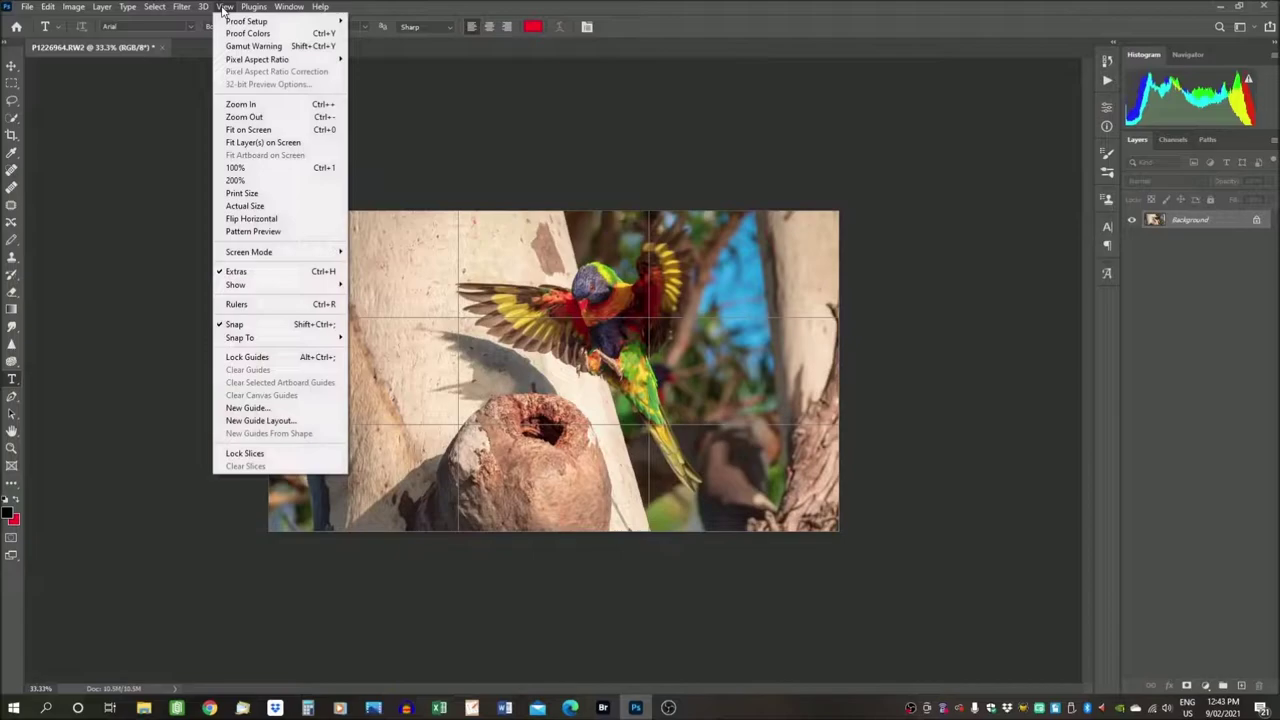
{"action": "left_click", "coordinate": [236, 168]}
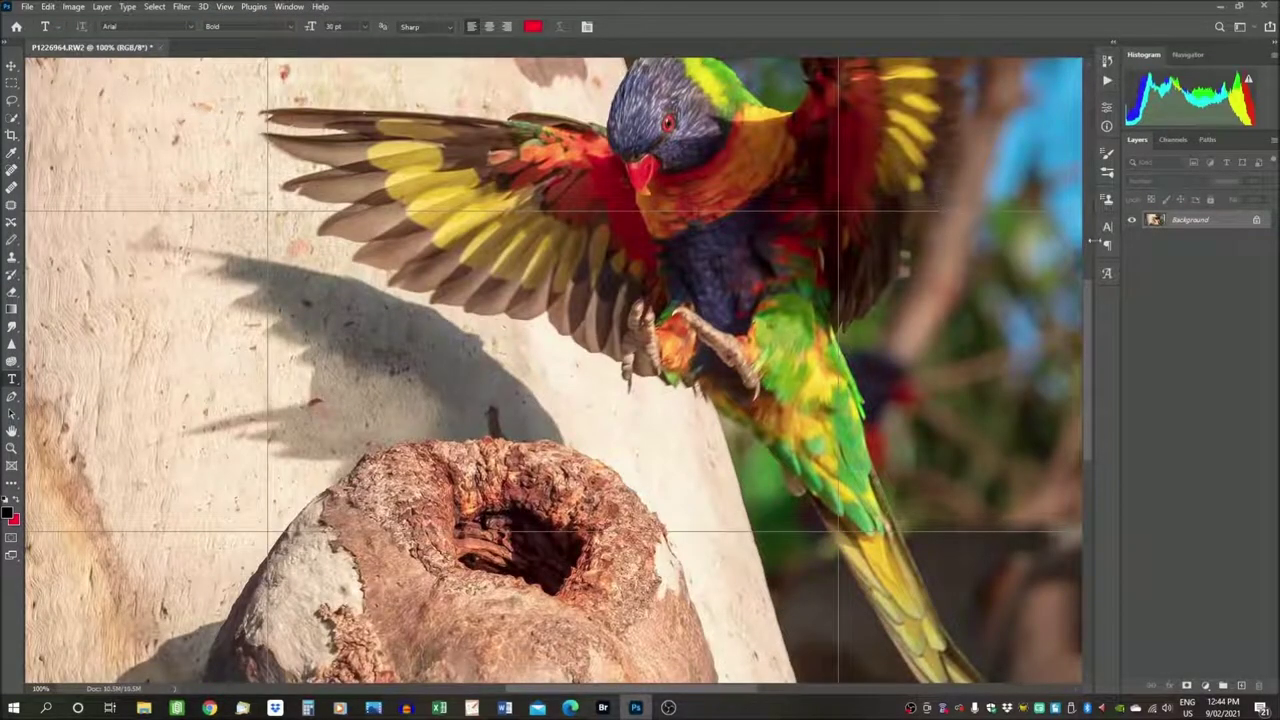
{"action": "left_click_drag", "start_coordinate": [1086, 298], "coordinate": [1088, 268]}
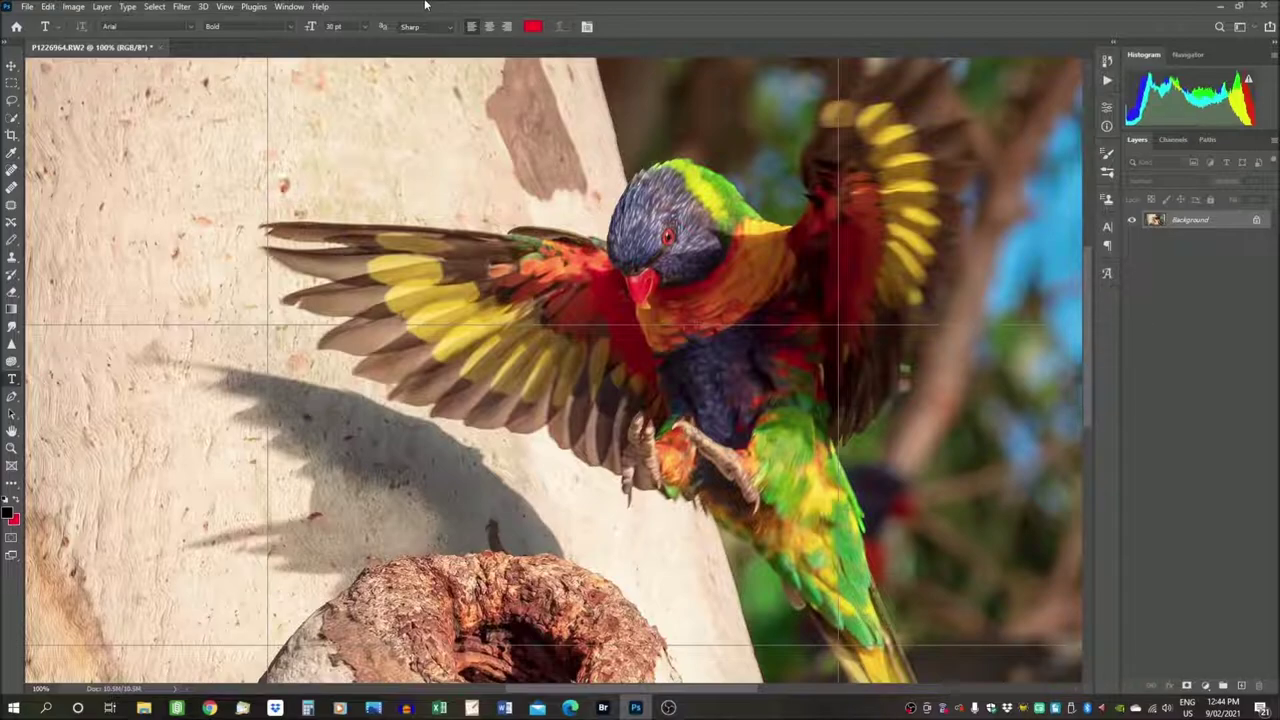
{"action": "left_click", "coordinate": [181, 8]}
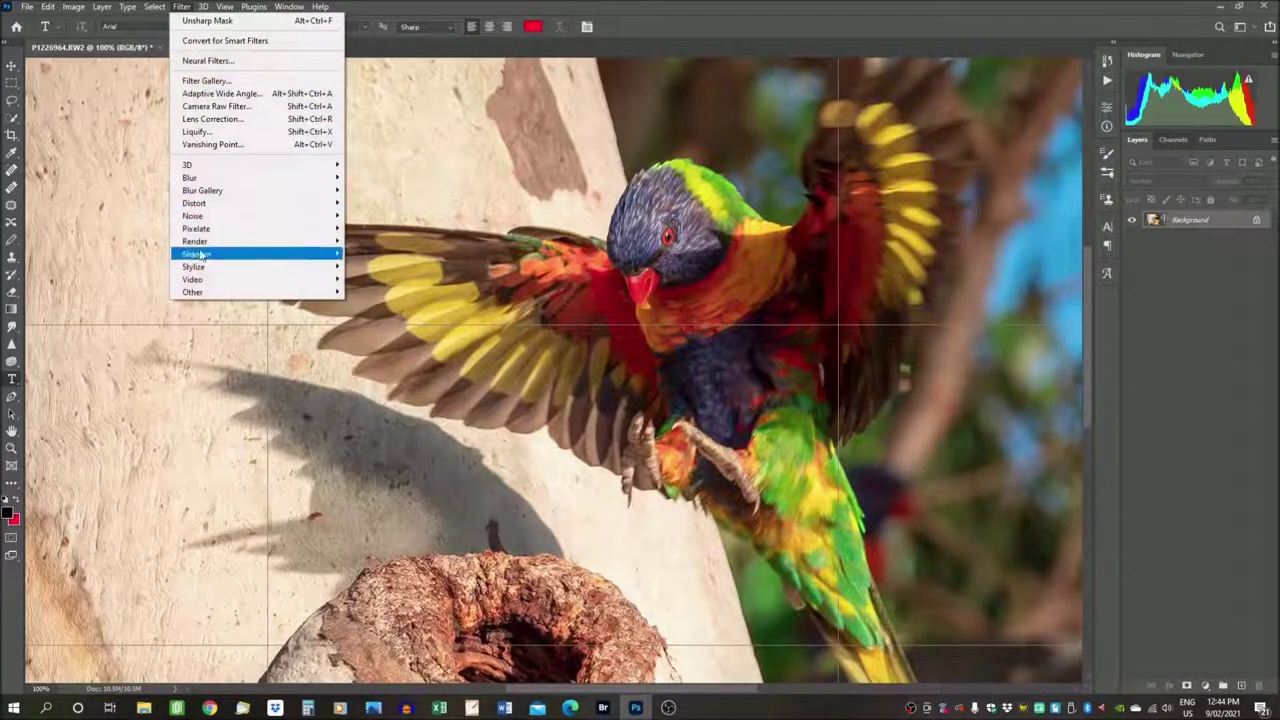
{"action": "mouse_move", "coordinate": [249, 254]}
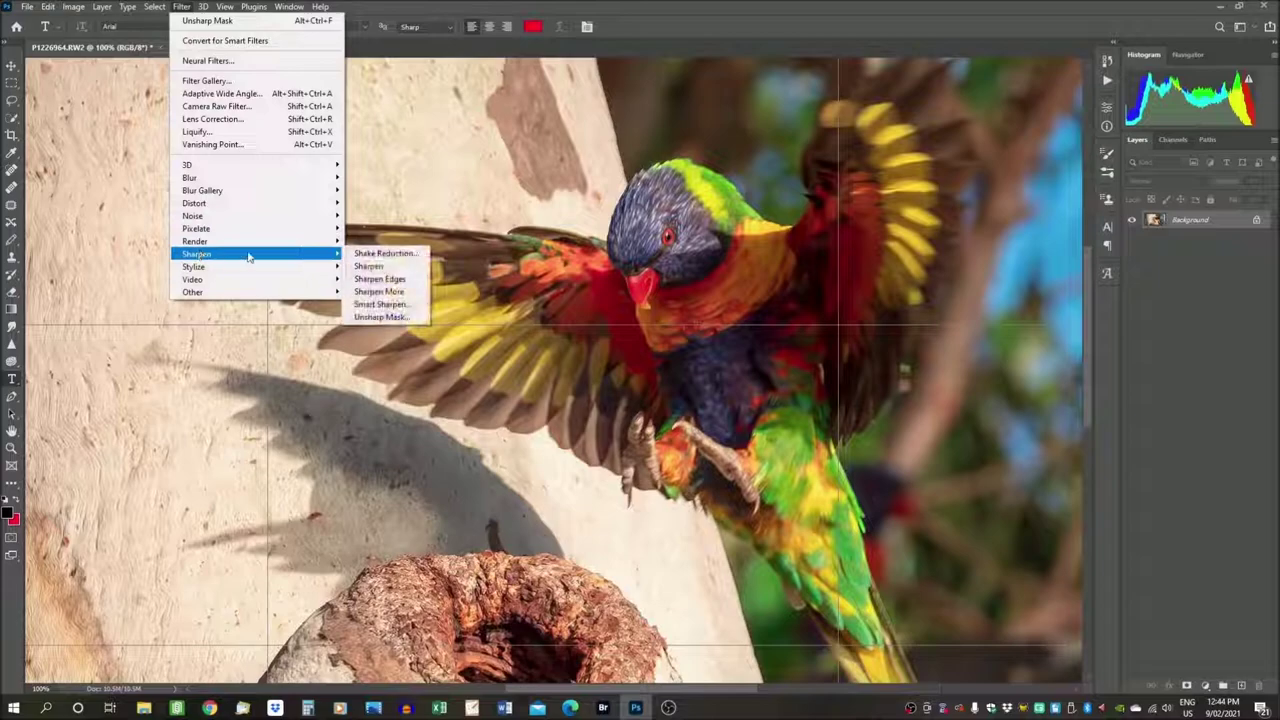
{"action": "left_click", "coordinate": [381, 318]}
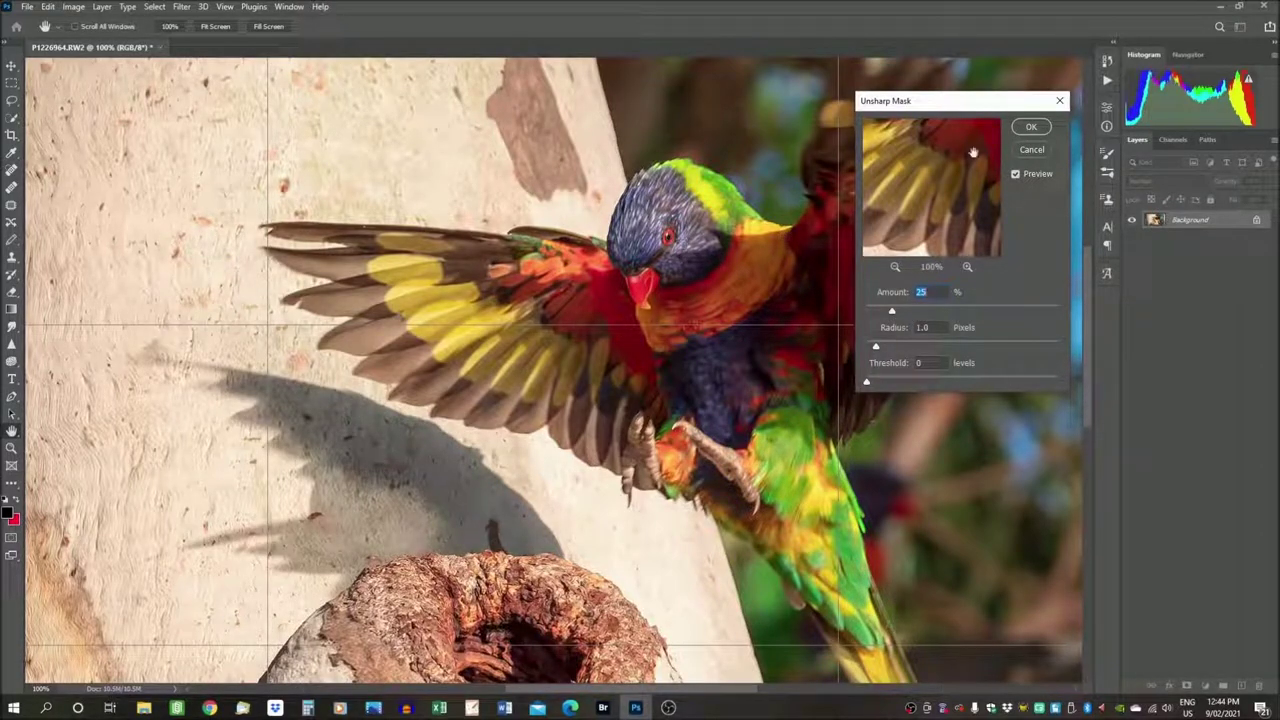
{"action": "left_click", "coordinate": [1032, 128]}
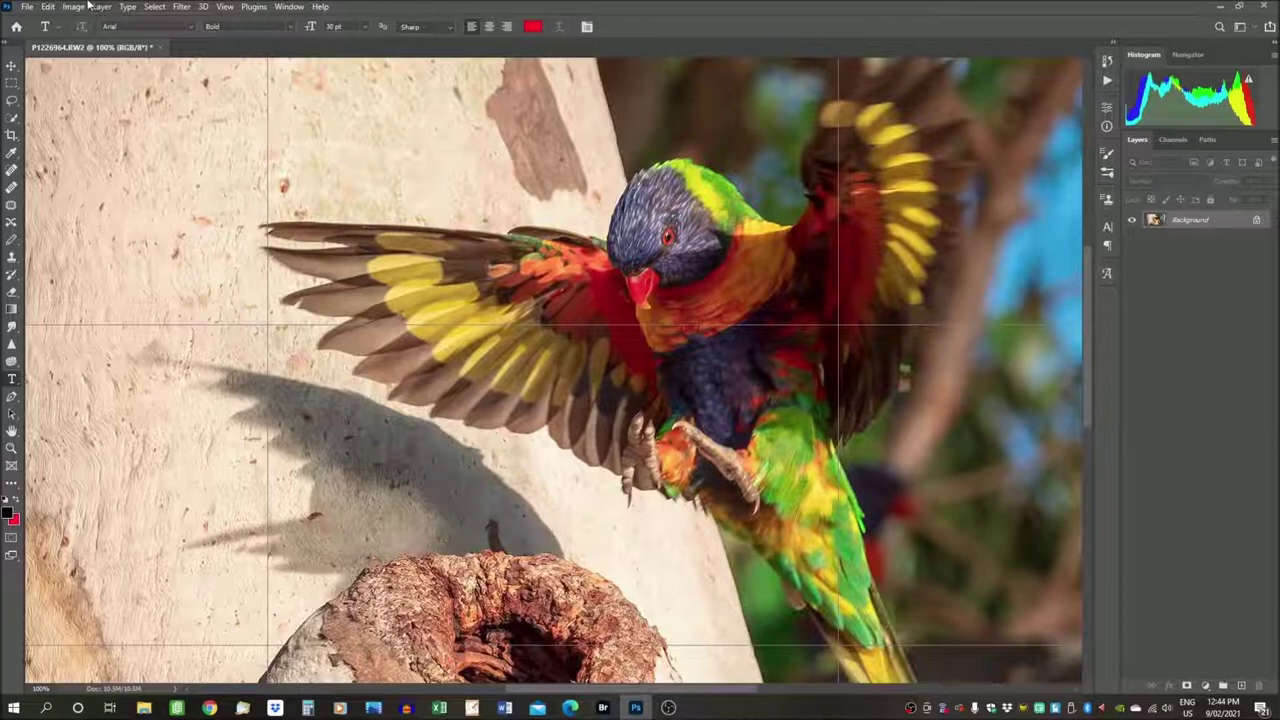
Export the photo with Save for Web as the High-quality JPEG P1226964.jpg in the Lorkikeet Landing folder
{"action": "left_click", "coordinate": [25, 8]}
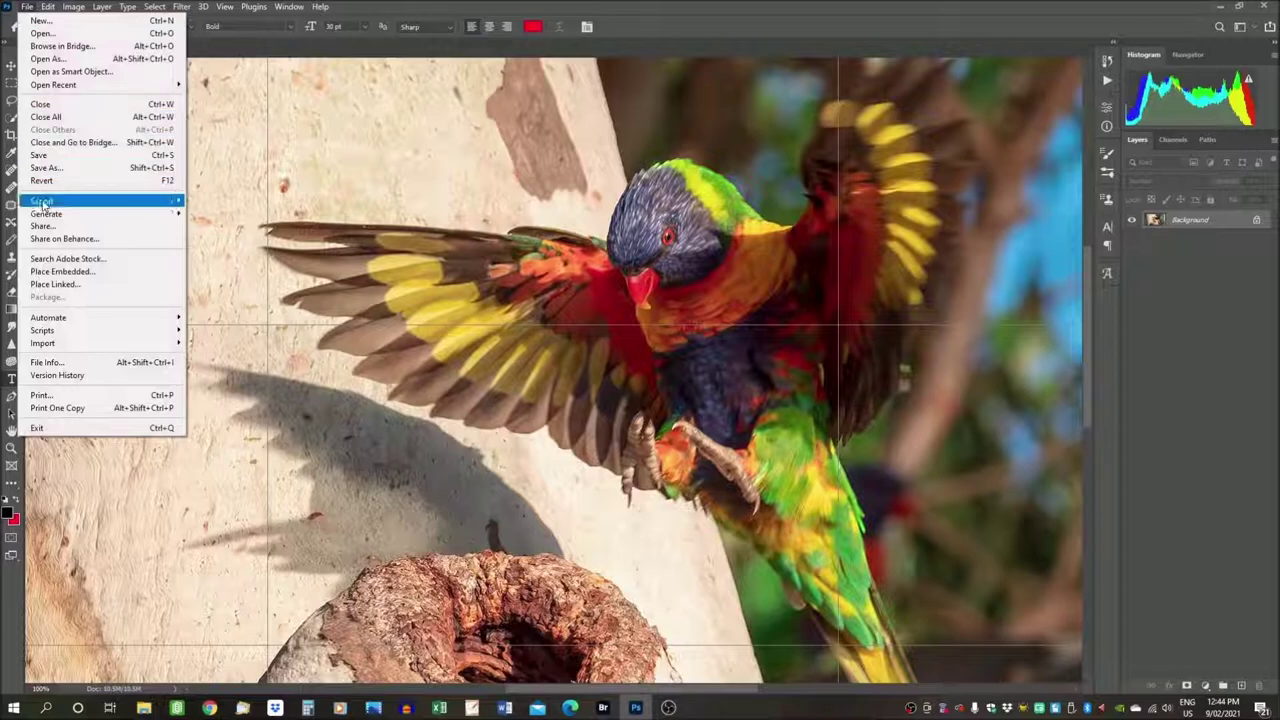
{"action": "mouse_move", "coordinate": [45, 205]}
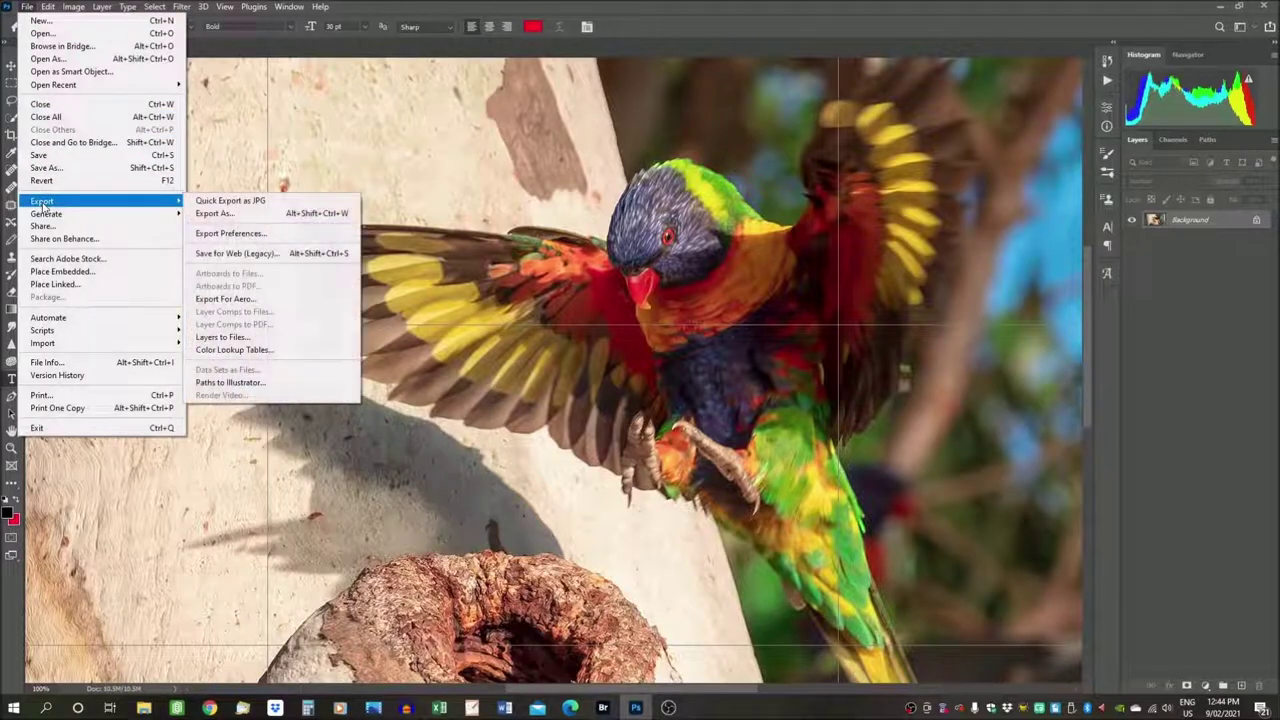
{"action": "left_click", "coordinate": [217, 255]}
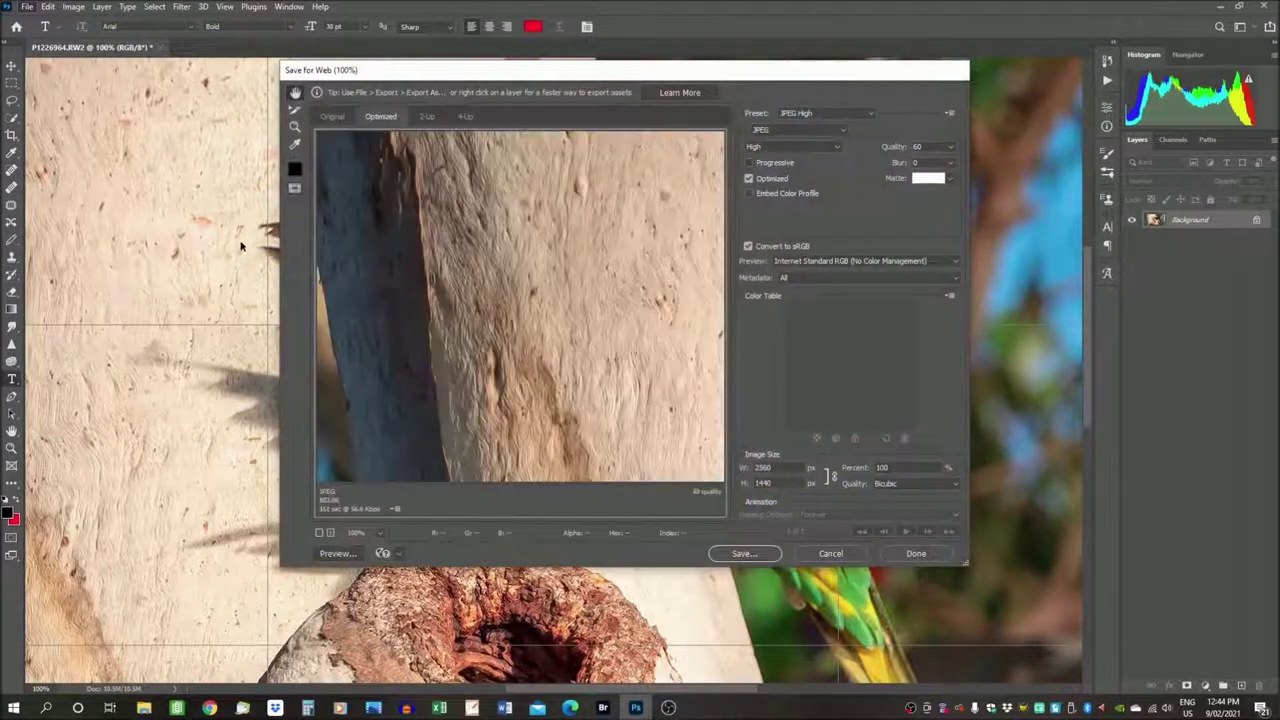
{"action": "left_click", "coordinate": [766, 552]}
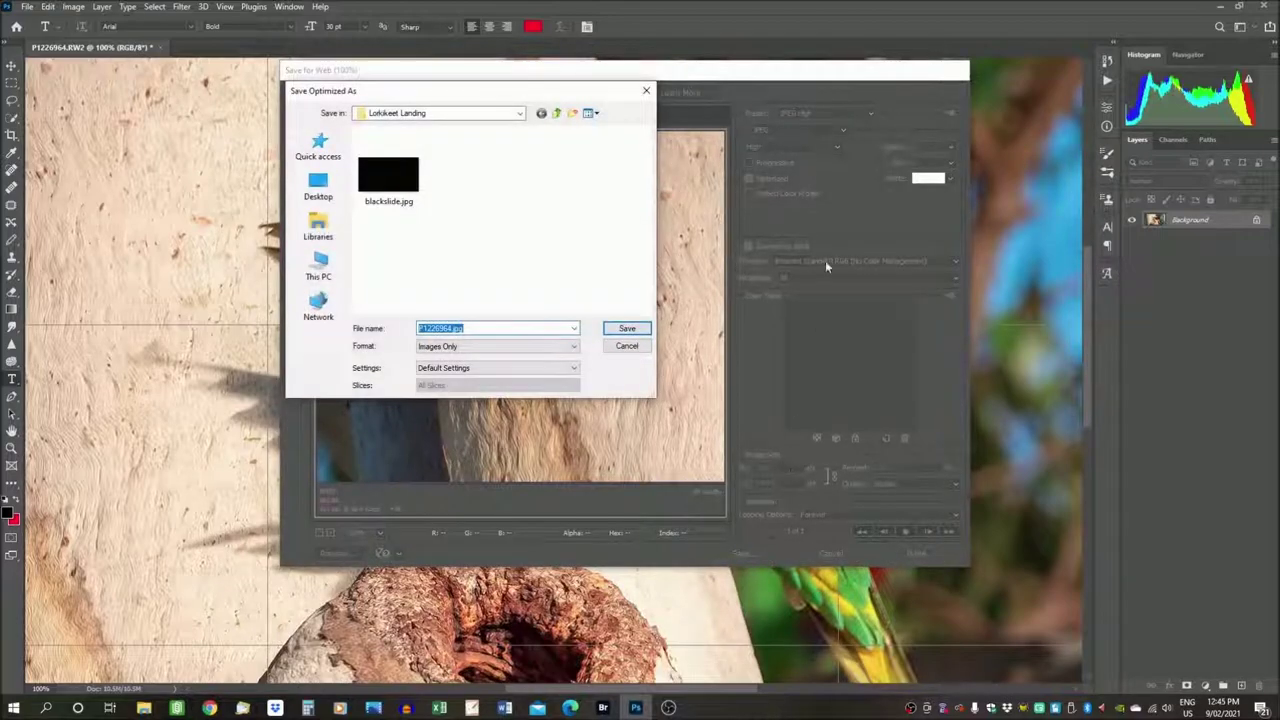
{"action": "left_click", "coordinate": [626, 328]}
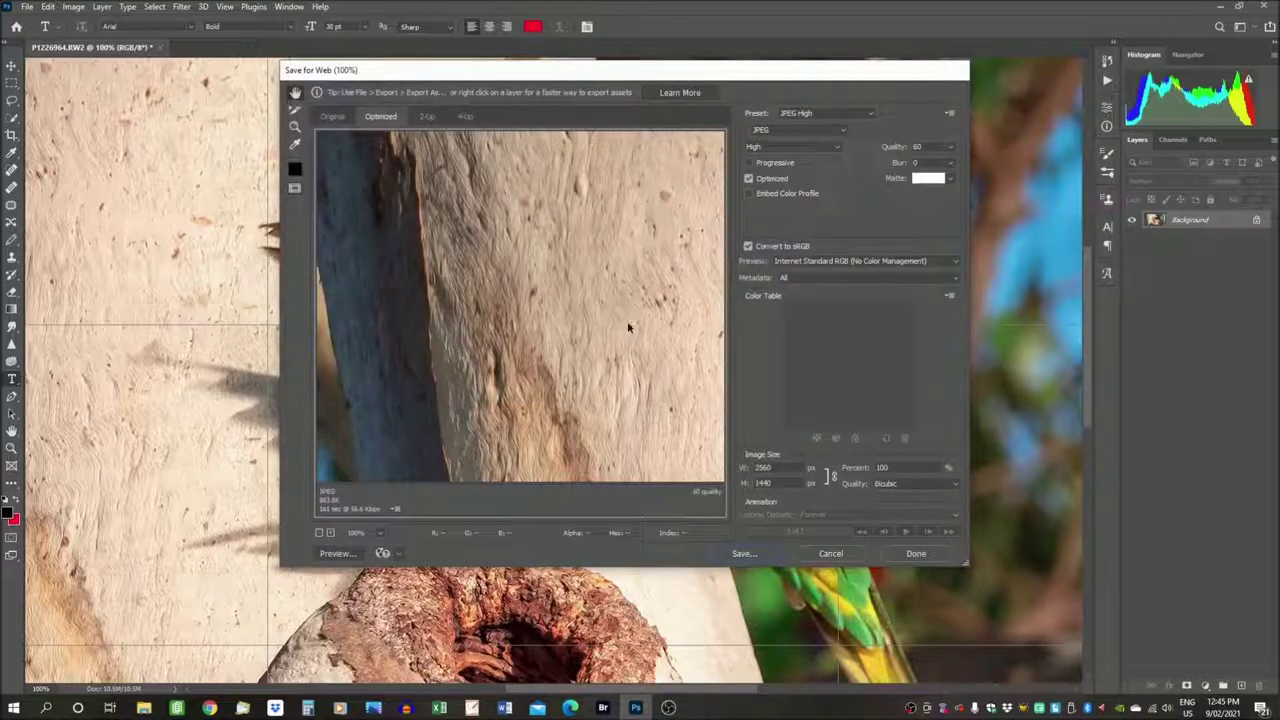